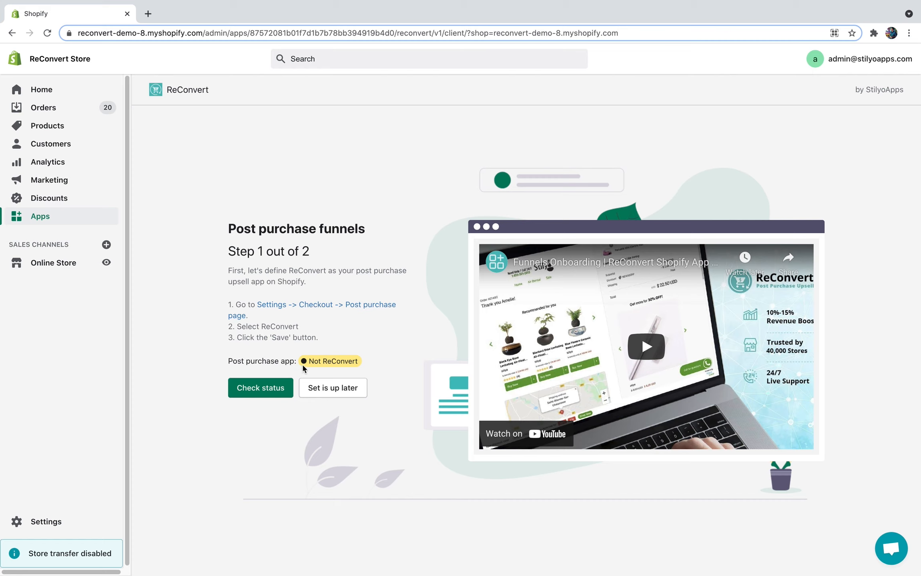
# Check whether ReConvert is configured as the store's post-purchase app.
pyautogui.moveTo(307, 361); pyautogui.dragTo(362, 361)
pyautogui.click(373, 358)
pyautogui.click(272, 391)
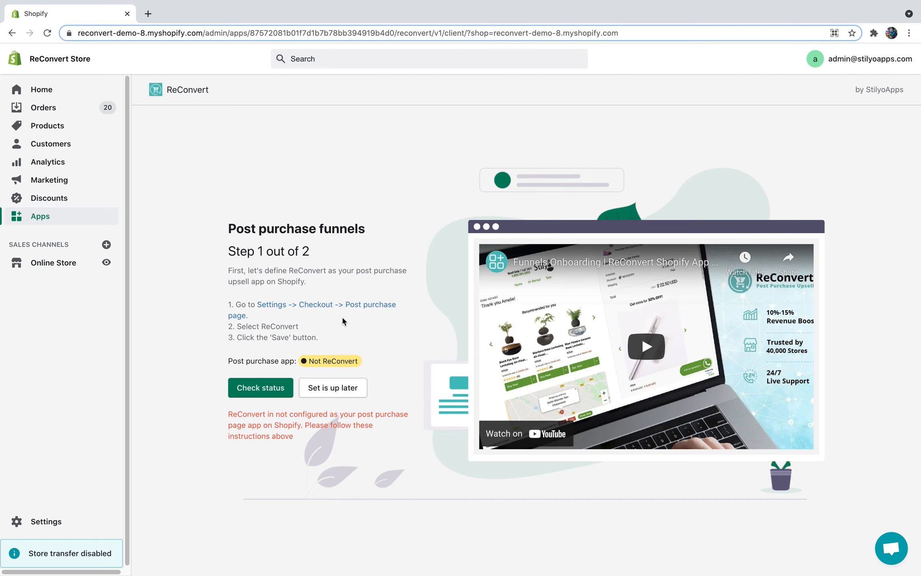
# Select ReConvert as the post-purchase page app in the store's checkout settings and save the change.
pyautogui.click(335, 304)
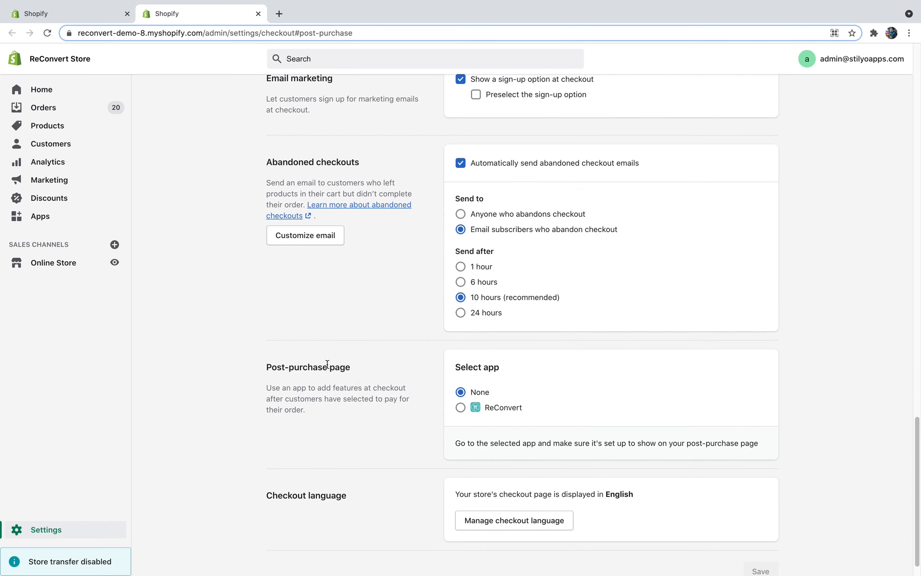
pyautogui.click(460, 407)
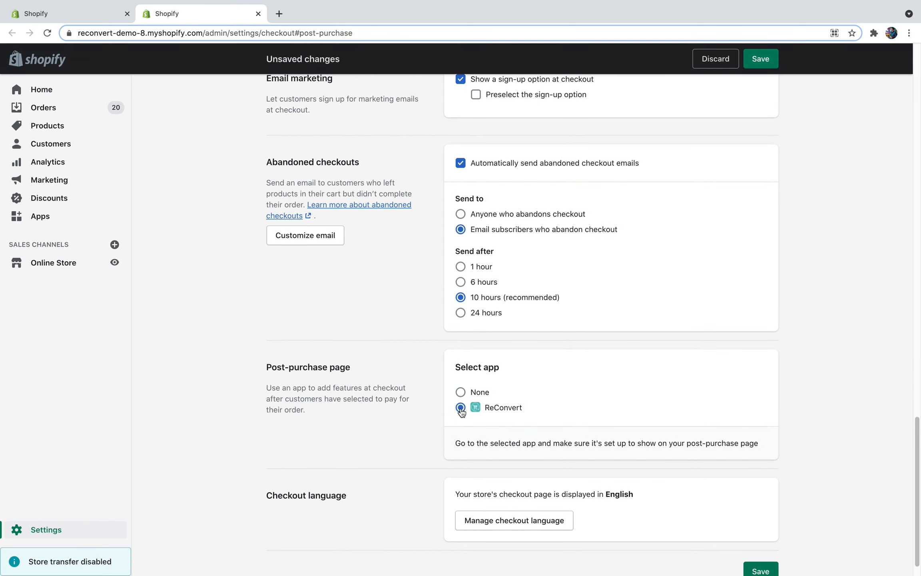
pyautogui.scroll(-1, 696, 472)
pyautogui.click(762, 546)
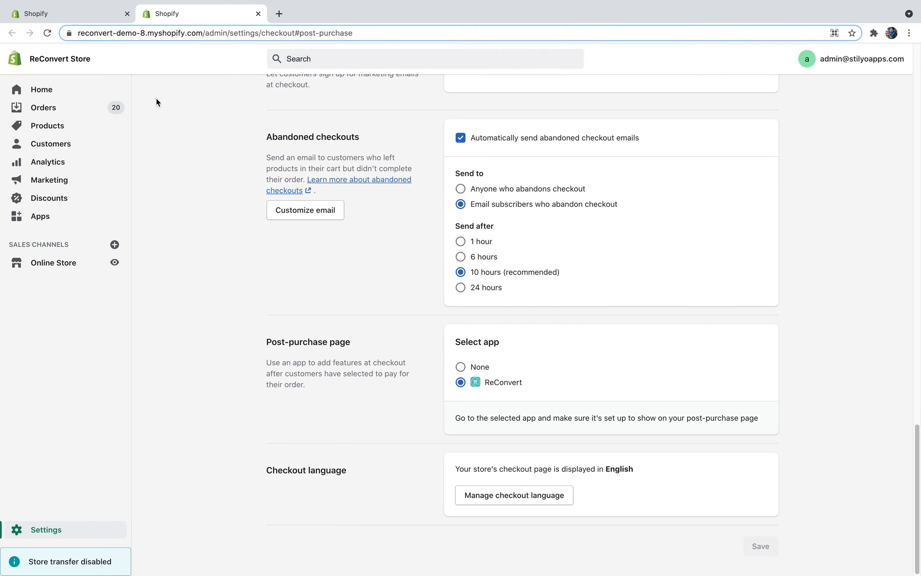
# Recheck the post-purchase app status in the ReConvert setup and start the quick-start funnel setup.
pyautogui.hotkey('ctrl', 'shift', 'Tab')
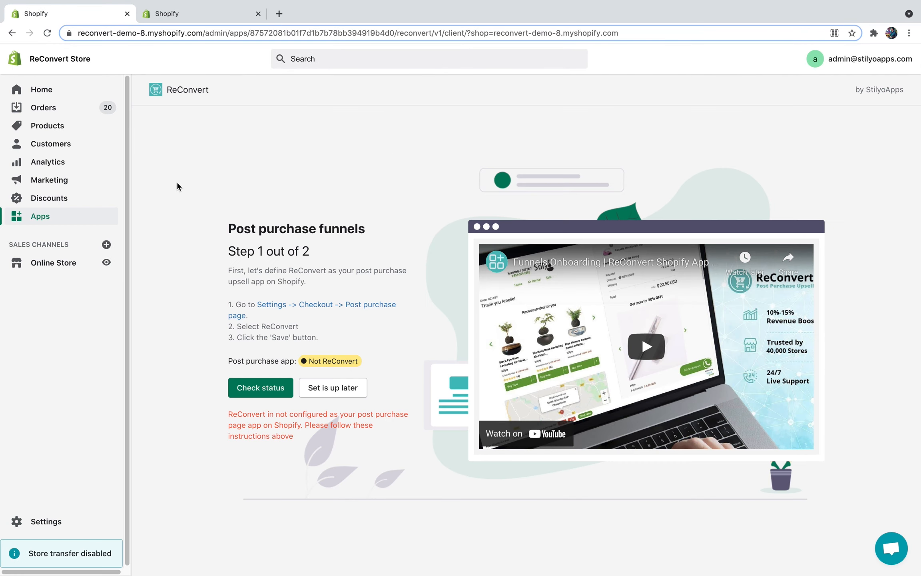
pyautogui.click(260, 388)
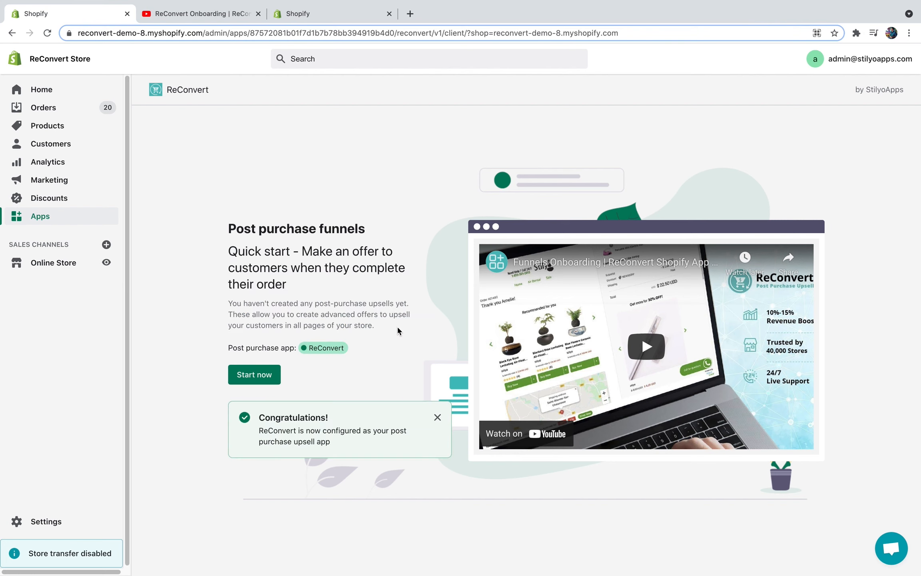
pyautogui.click(254, 374)
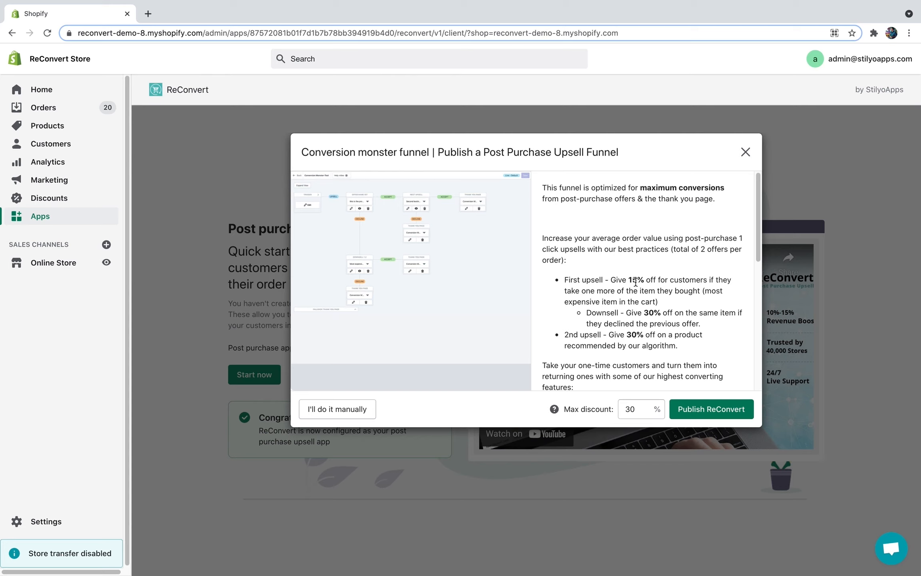
# Set the Conversion monster funnel's maximum discount to 20%, publish ReConvert, and dismiss the confirmation.
pyautogui.click(582, 408)
pyautogui.write('20')
pyautogui.click(642, 292)
pyautogui.scroll(-5, 641, 293)
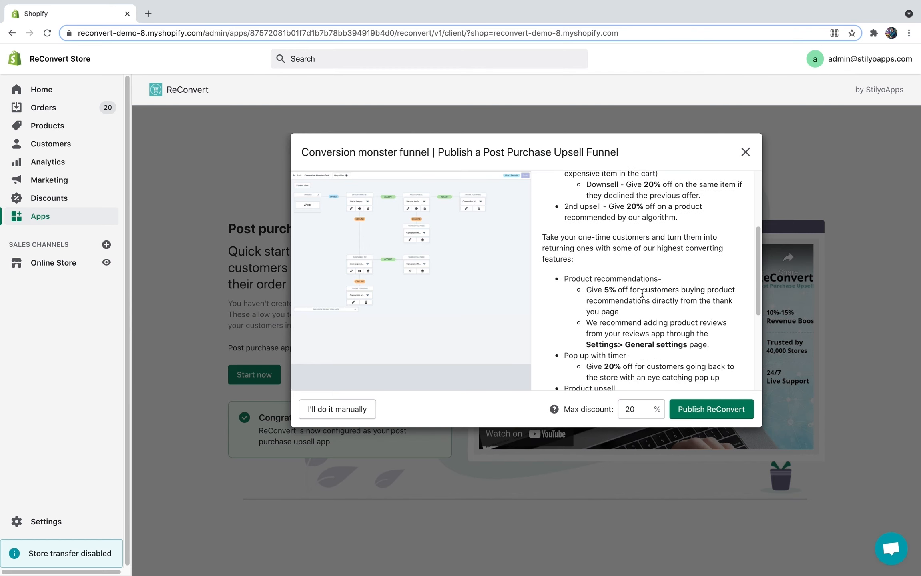
pyautogui.scroll(-1, 642, 293)
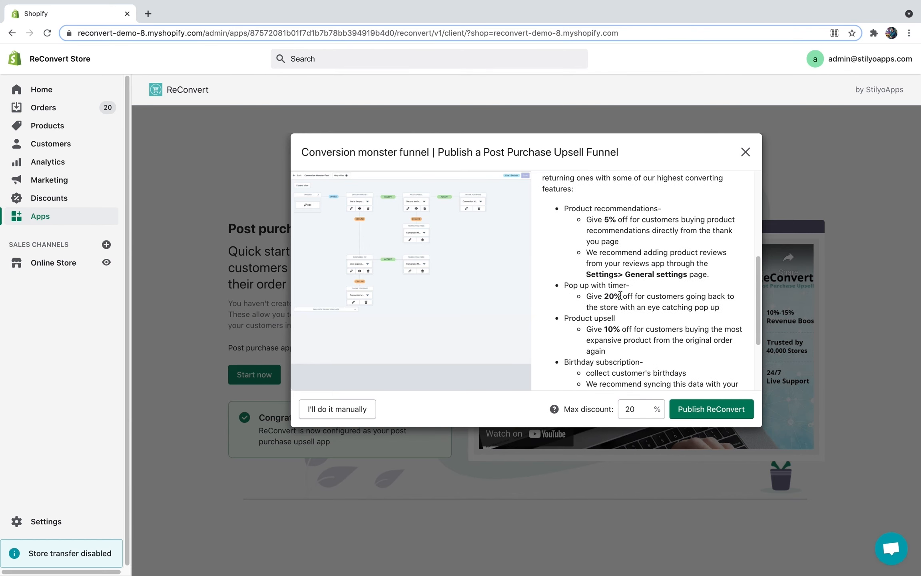
pyautogui.click(698, 410)
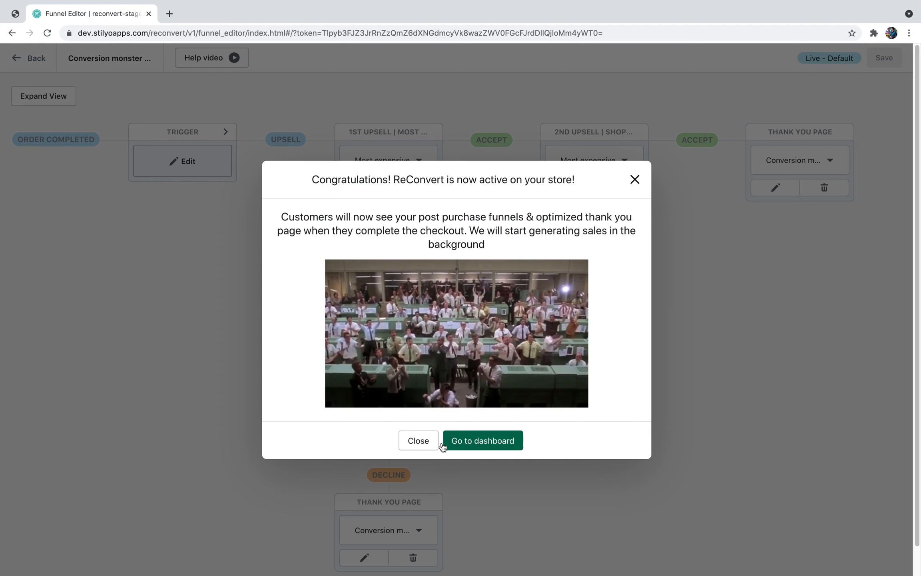
pyautogui.click(429, 441)
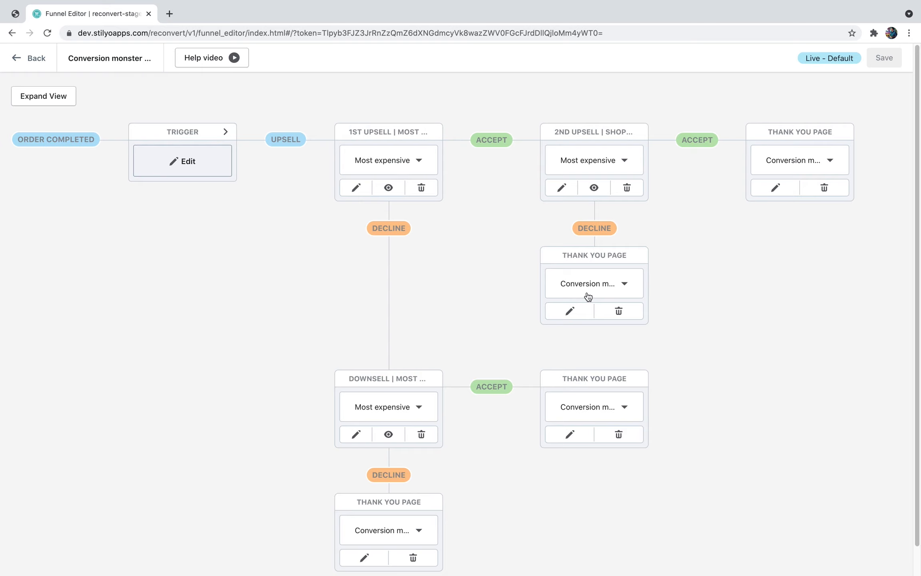
# Examine the funnel layout and the category options of its trigger.
pyautogui.scroll(-1, 588, 296)
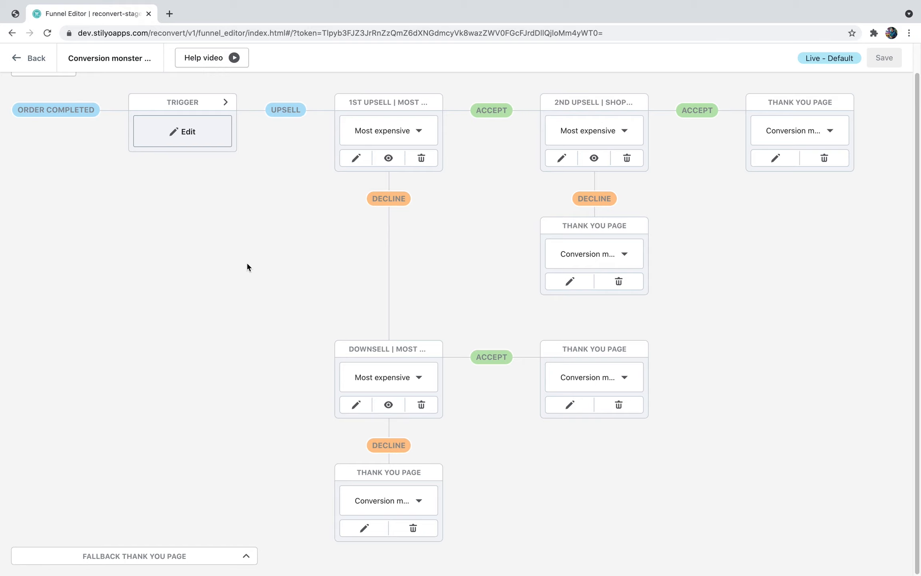
pyautogui.scroll(2, 247, 266)
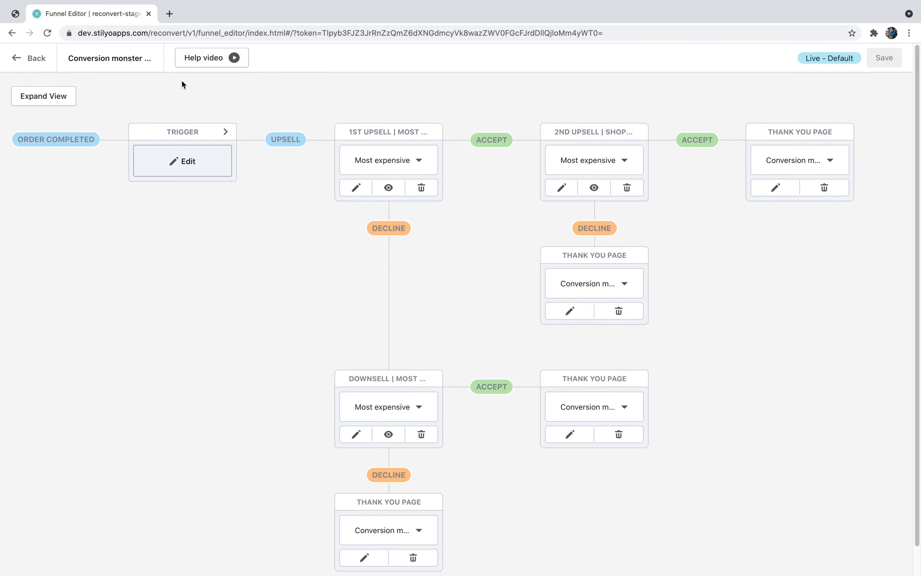
pyautogui.click(226, 132)
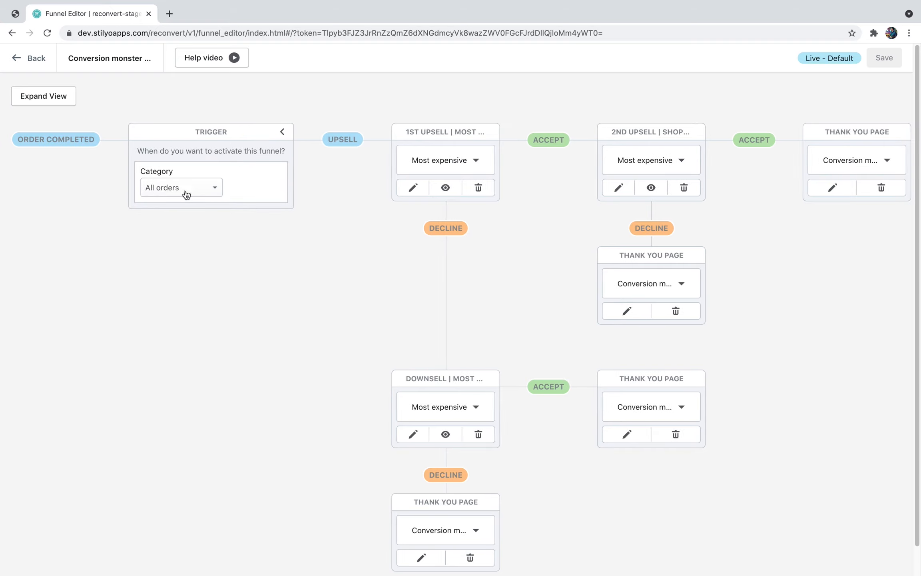
pyautogui.click(185, 192)
pyautogui.click(282, 132)
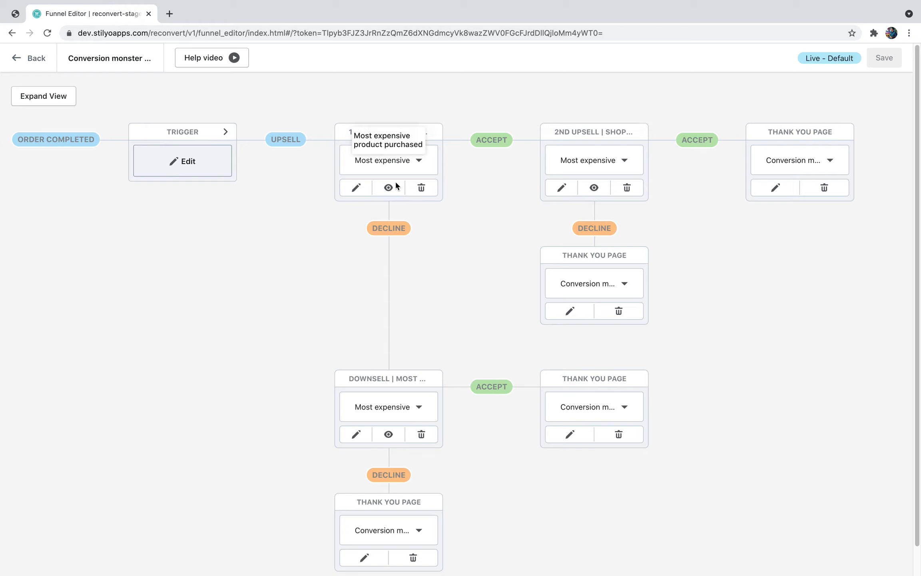
# Open the thank you page that follows acceptance of the second upsell and examine its left and right areas.
pyautogui.scroll(-2, 373, 230)
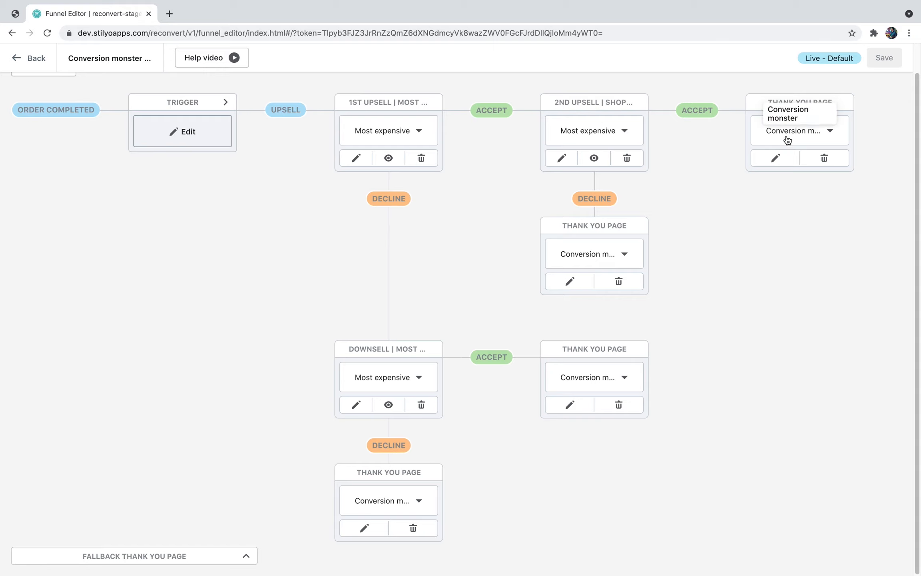
pyautogui.click(774, 157)
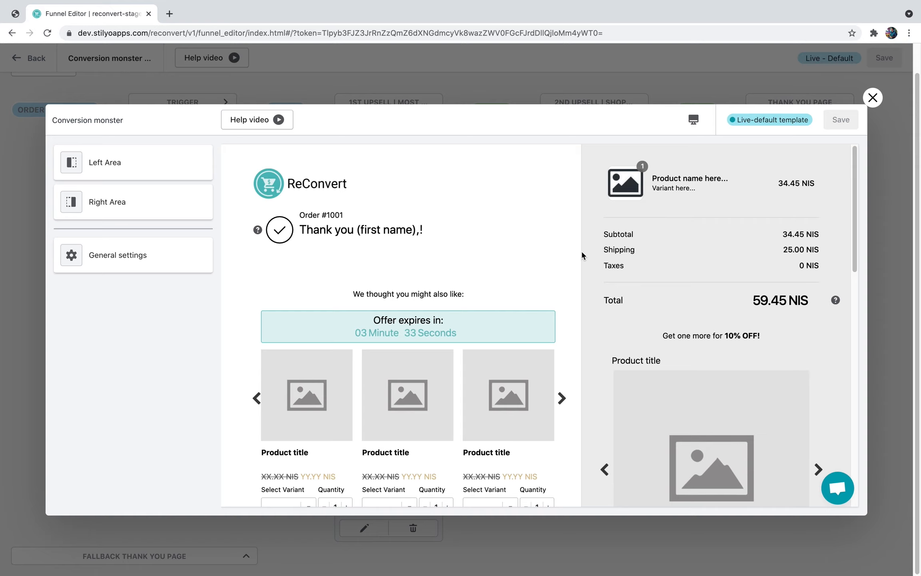
pyautogui.scroll(-15, 582, 255)
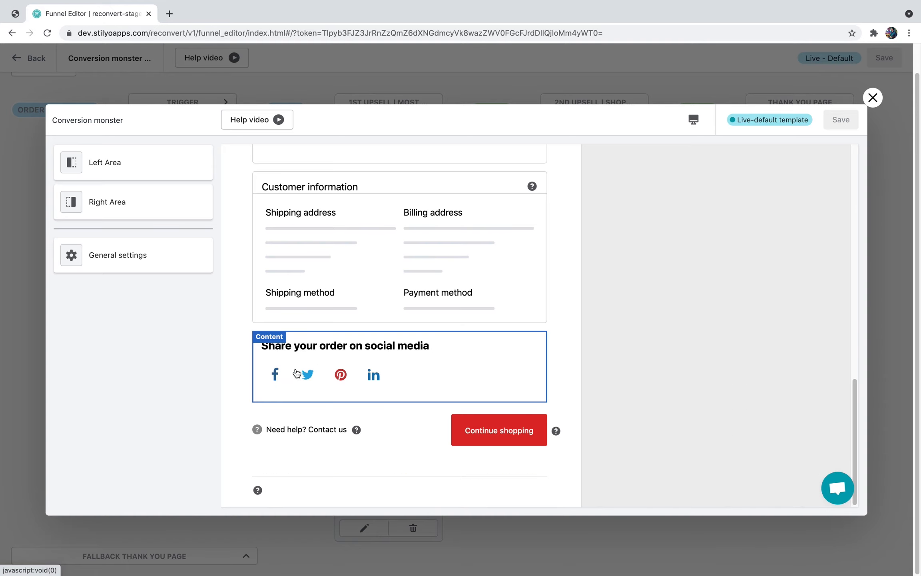
pyautogui.scroll(5, 319, 378)
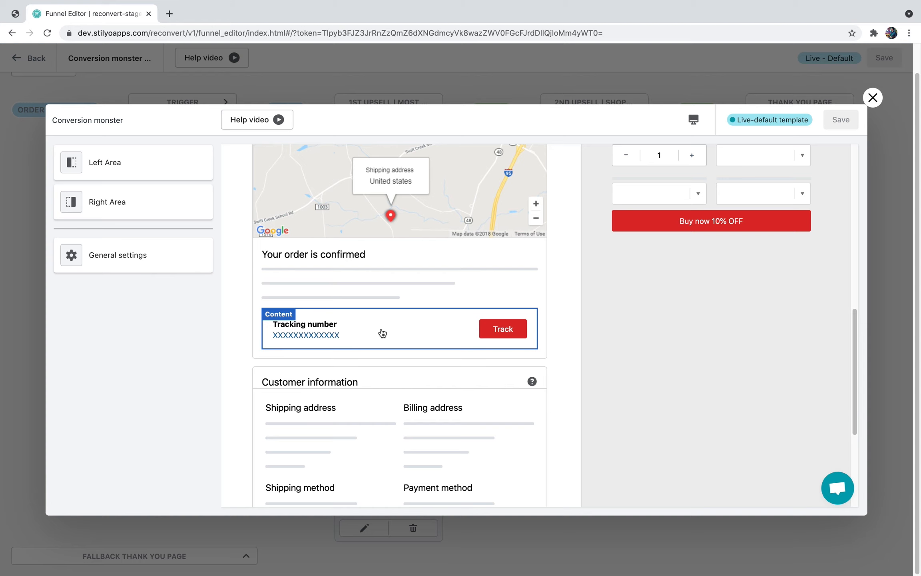
pyautogui.scroll(5, 382, 333)
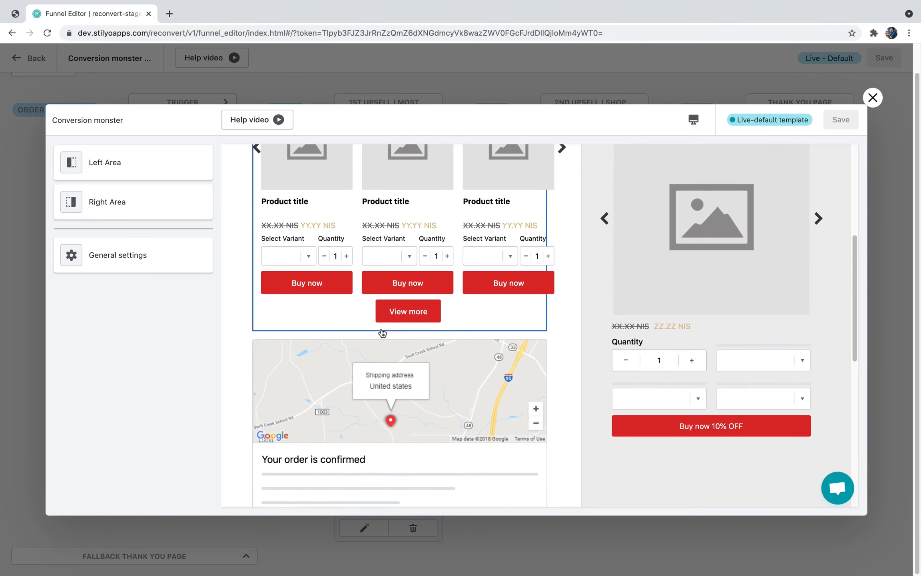
pyautogui.scroll(3, 720, 317)
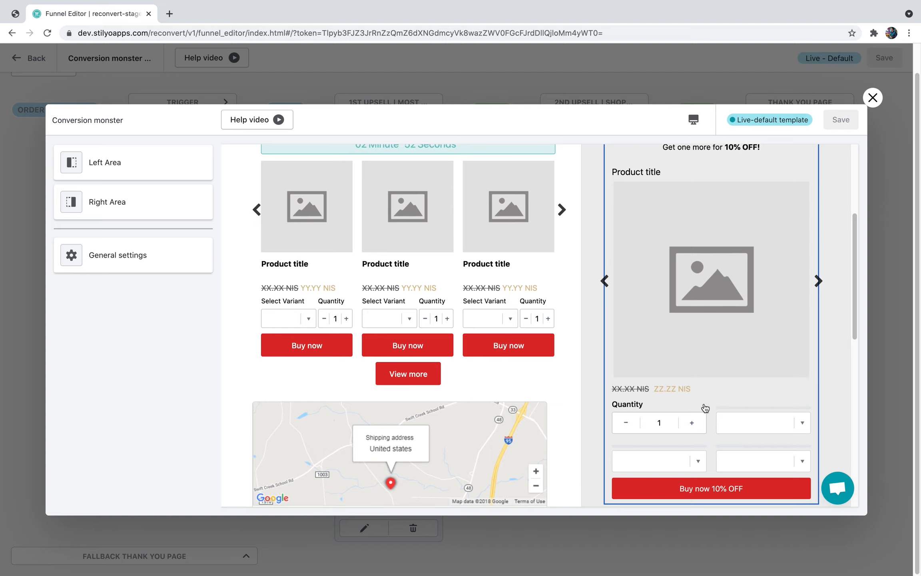
pyautogui.scroll(4, 700, 474)
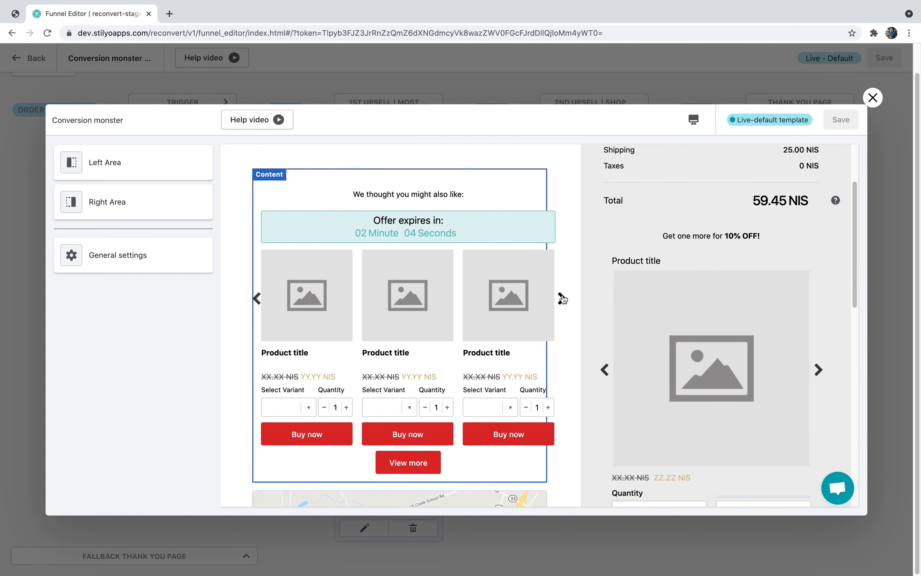
# View the settings of the thank you page's Product recommendations section and return to the editor overview.
pyautogui.click(562, 298)
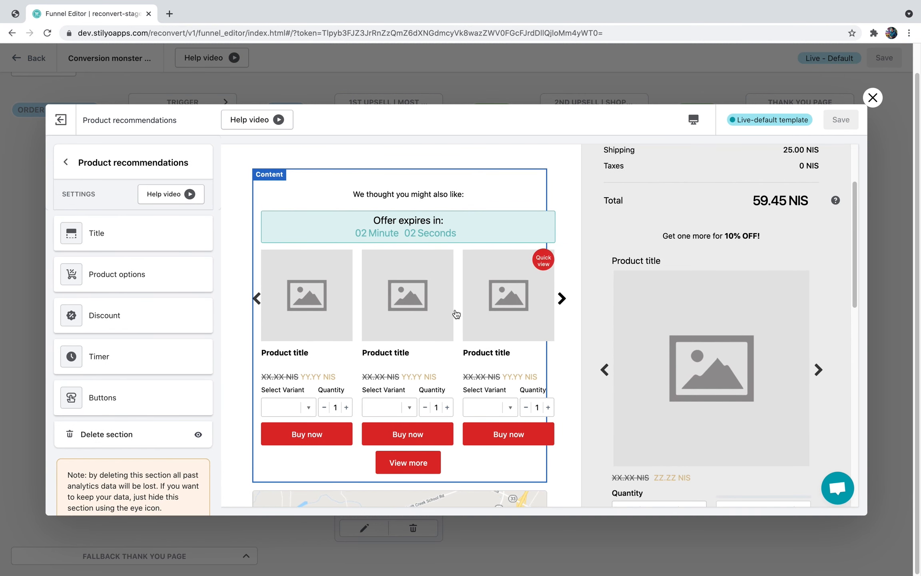
pyautogui.scroll(1, 477, 361)
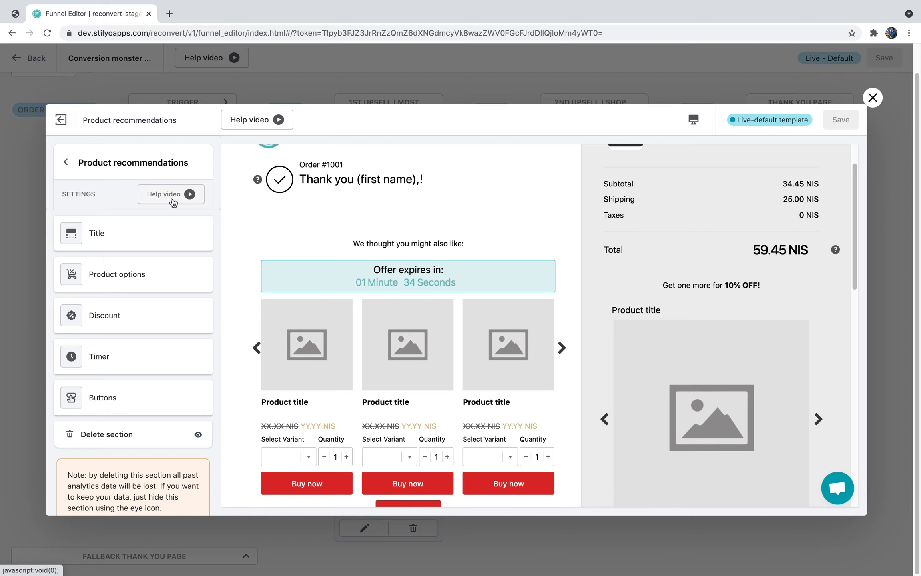
pyautogui.click(64, 162)
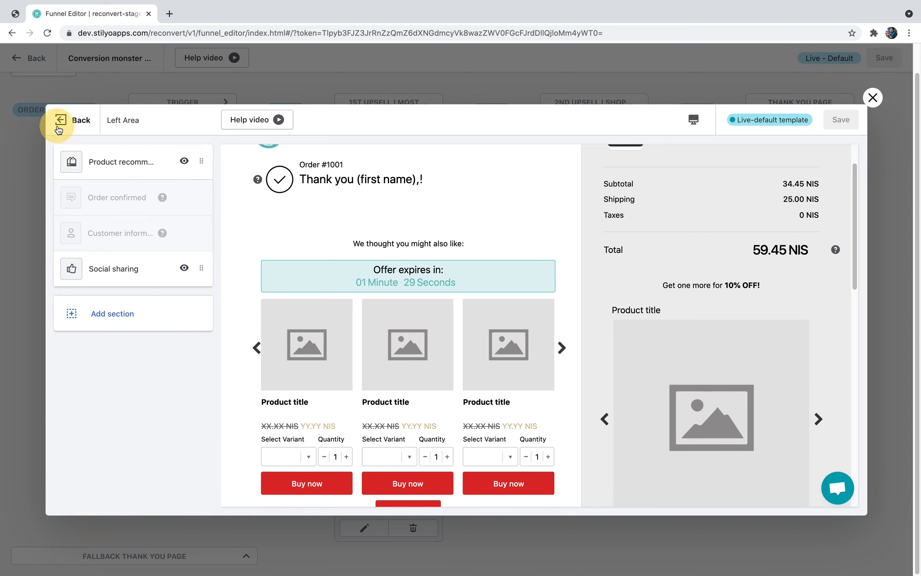
pyautogui.click(59, 119)
# Review the thank you page's Pop-up with timer settings, preview the pop-up, and return to the funnel overview.
pyautogui.click(127, 255)
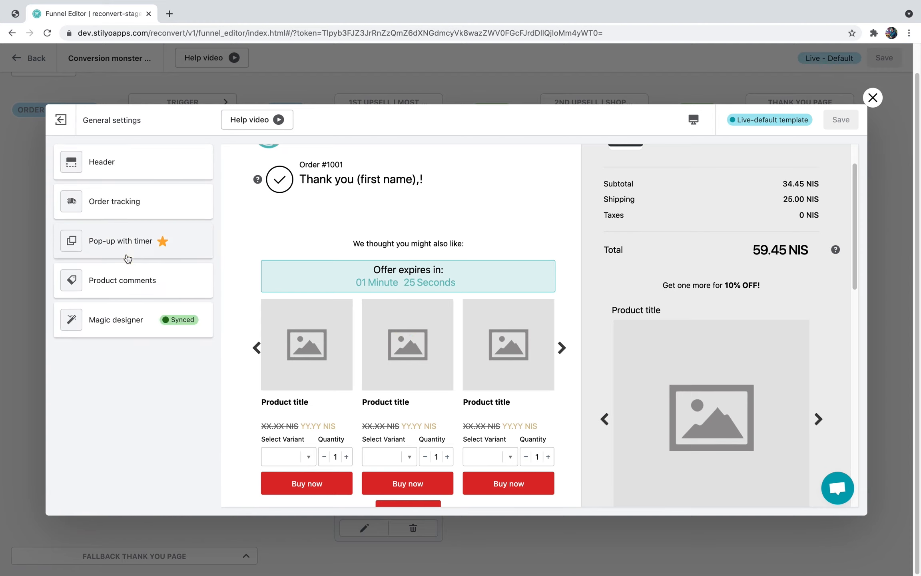
pyautogui.click(95, 241)
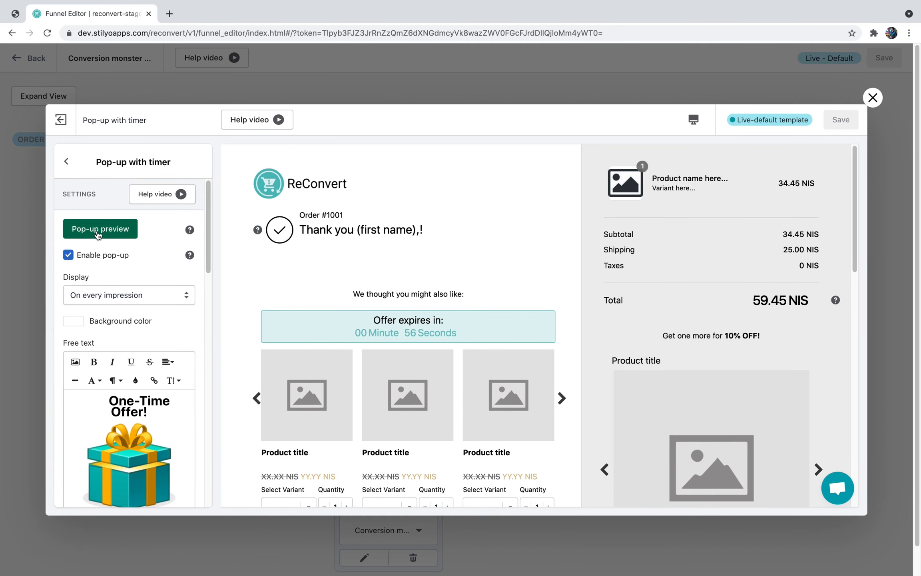
pyautogui.scroll(-3, 98, 331)
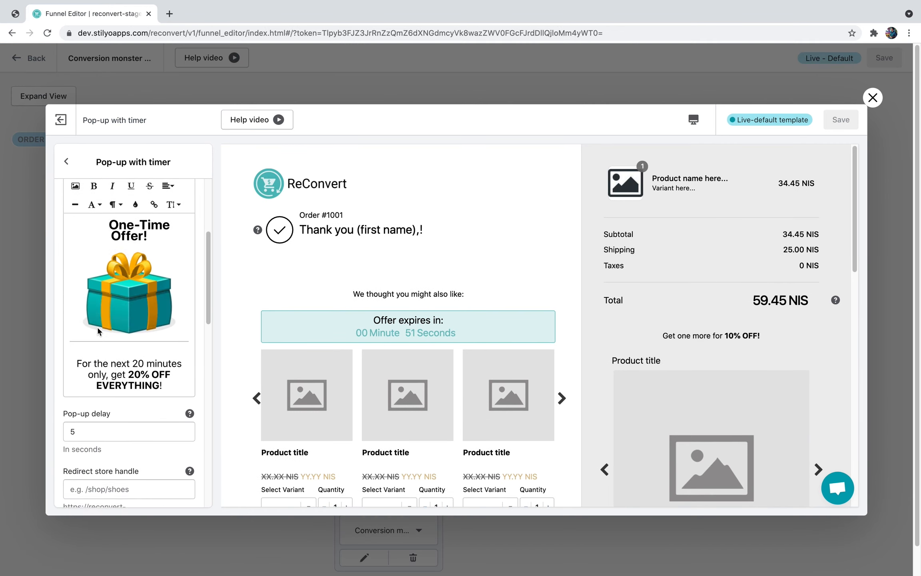
pyautogui.scroll(3, 98, 332)
pyautogui.click(102, 229)
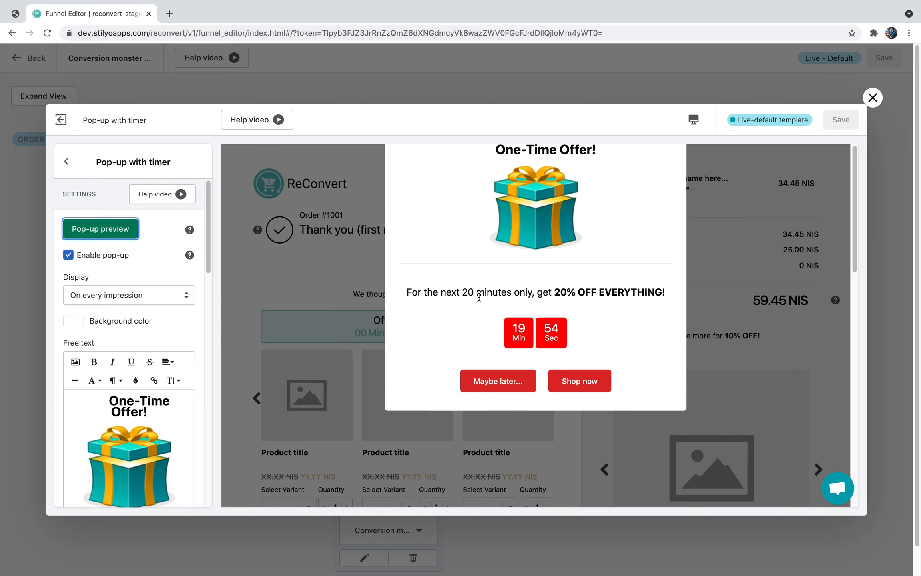
pyautogui.click(490, 387)
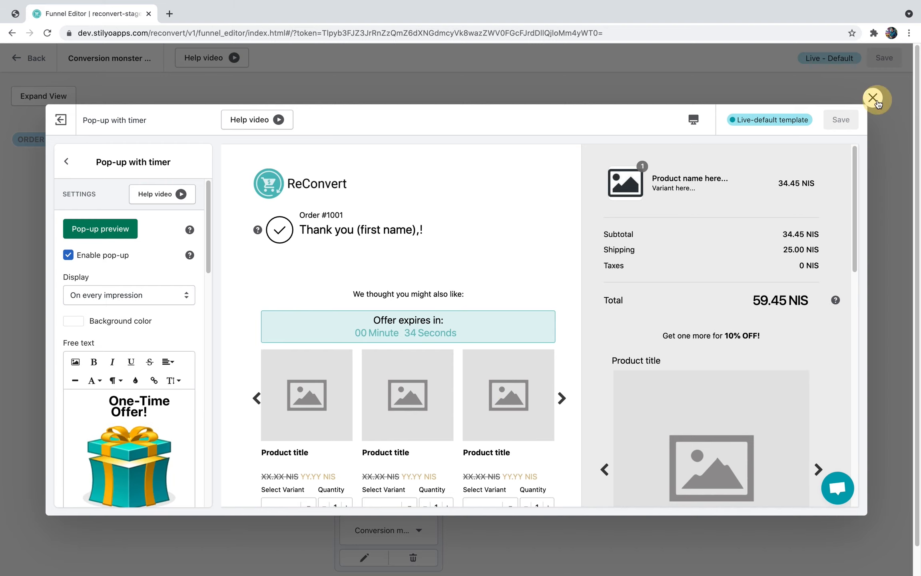
pyautogui.click(872, 98)
pyautogui.scroll(2, 690, 305)
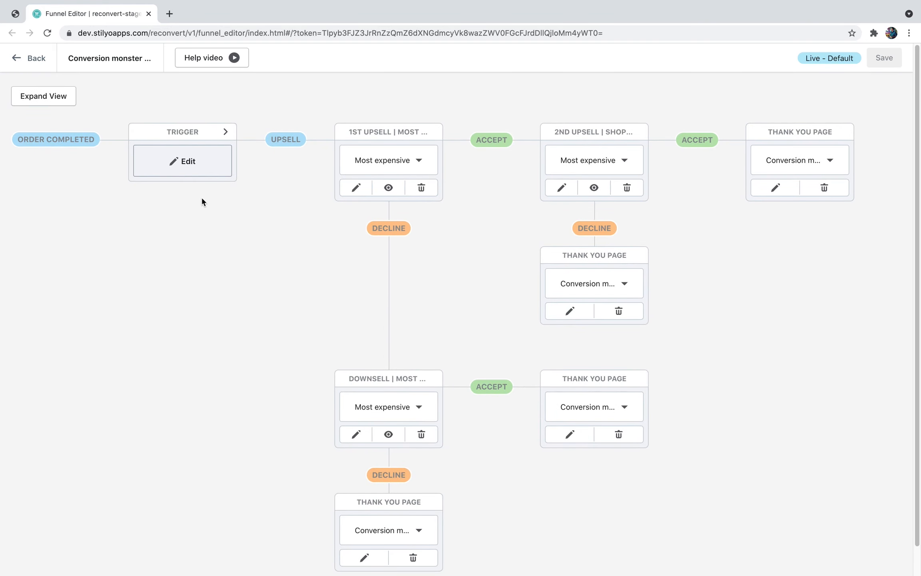
# Open the online store from the dashboard and start an immediate purchase of the Levitating Air-Floating Bonsai Pot in the Classic design.
pyautogui.click(20, 59)
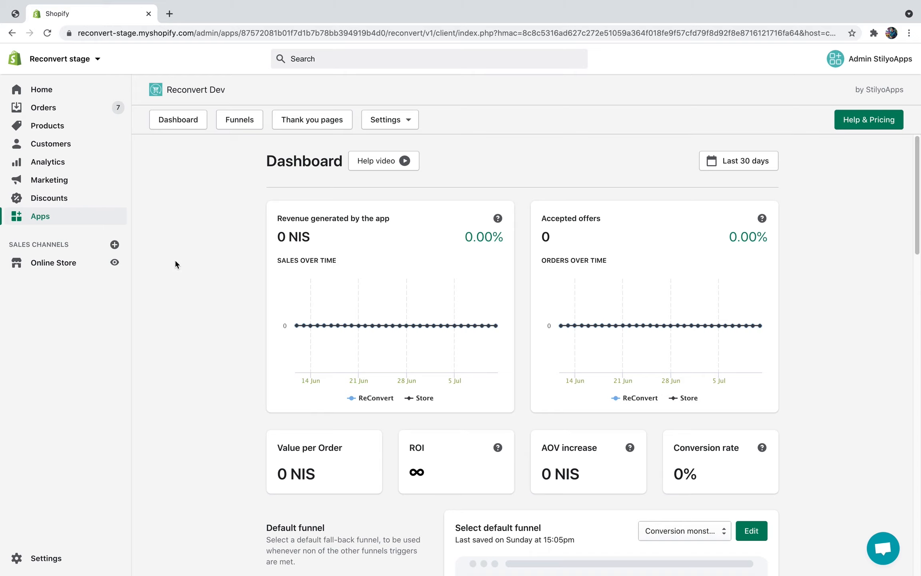
pyautogui.click(115, 264)
pyautogui.scroll(-10, 368, 289)
pyautogui.click(373, 255)
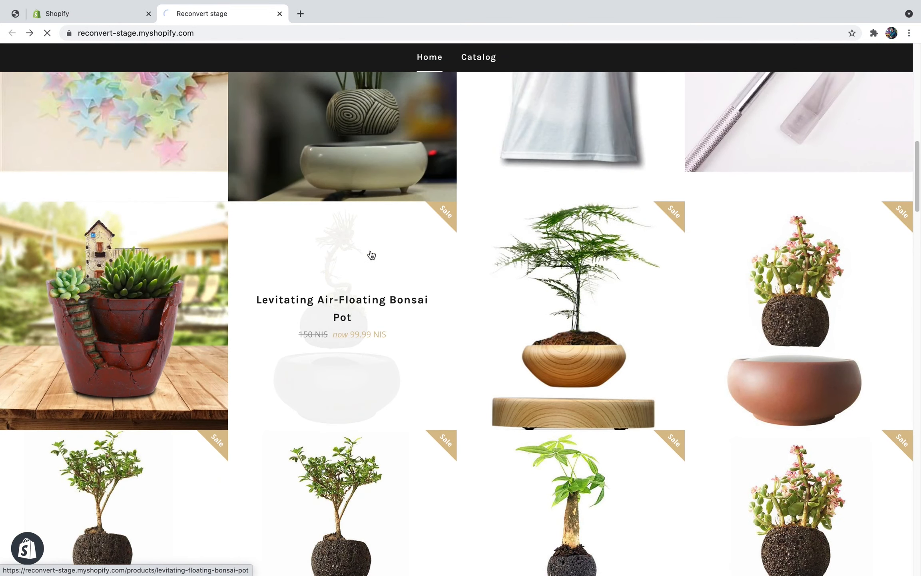
pyautogui.scroll(-10, 484, 207)
pyautogui.click(192, 359)
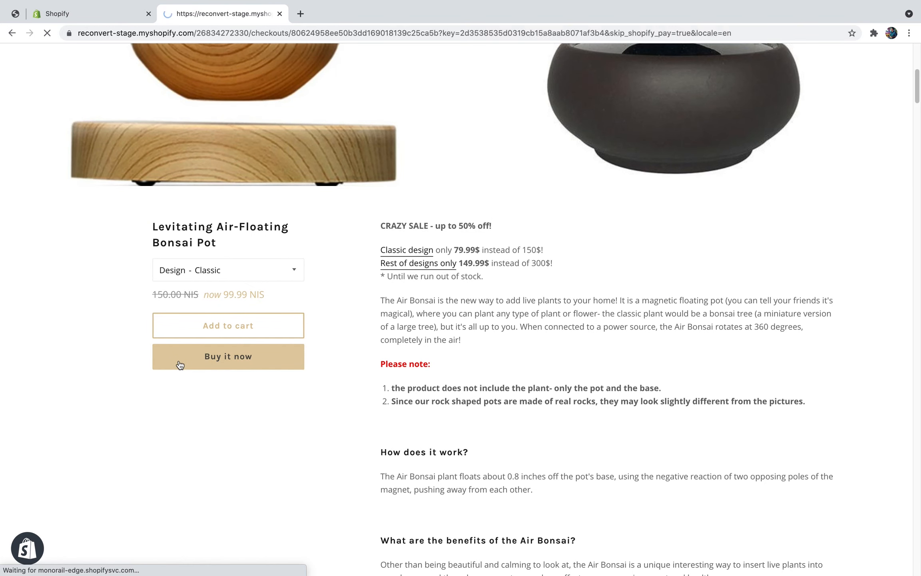
# Complete the checkout and pay for the bonsai pot order to reach the post-purchase offer.
pyautogui.click(223, 178)
pyautogui.click(224, 206)
pyautogui.click(246, 456)
pyautogui.click(252, 292)
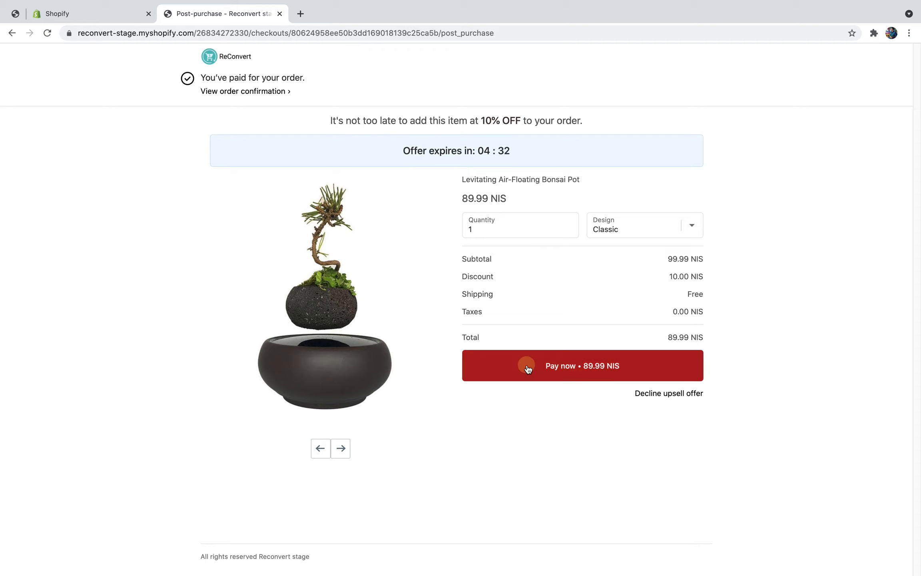
# Accept the 10% off bonsai pot upsell and decline the 20% off pillow cover offer.
pyautogui.click(527, 365)
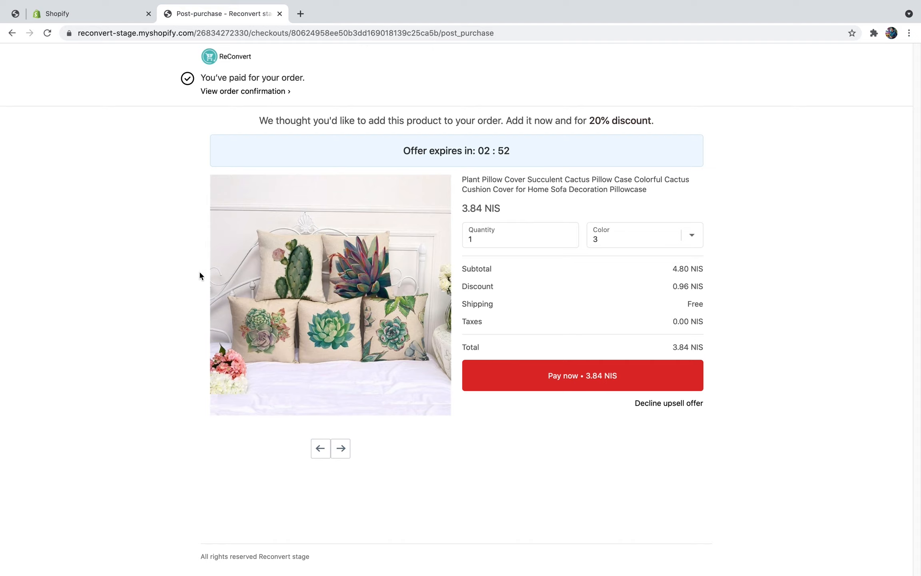
pyautogui.click(654, 404)
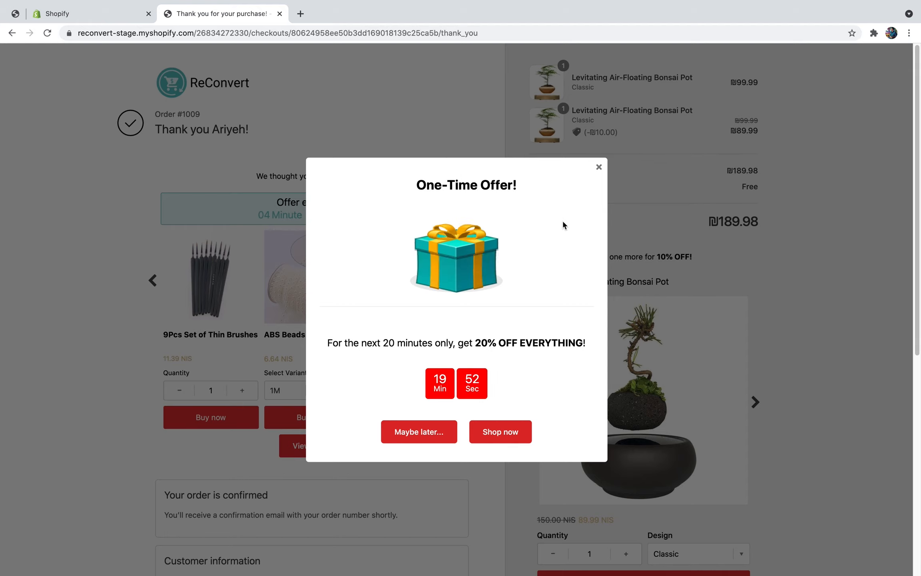
# Dismiss the One-Time Offer pop-up and review the recommendations, customer information and sharing sections of the thank you page.
pyautogui.click(420, 438)
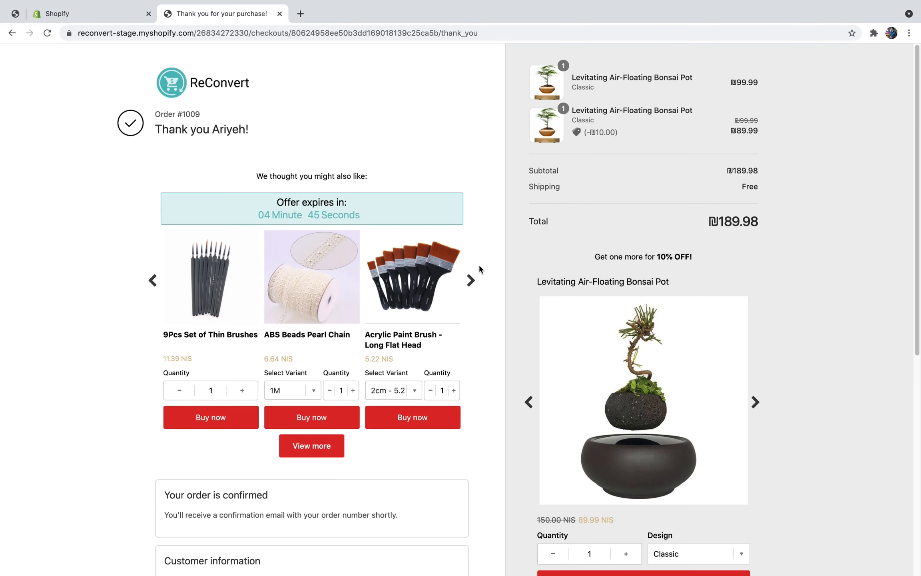
pyautogui.scroll(-2, 493, 258)
pyautogui.scroll(-8, 351, 238)
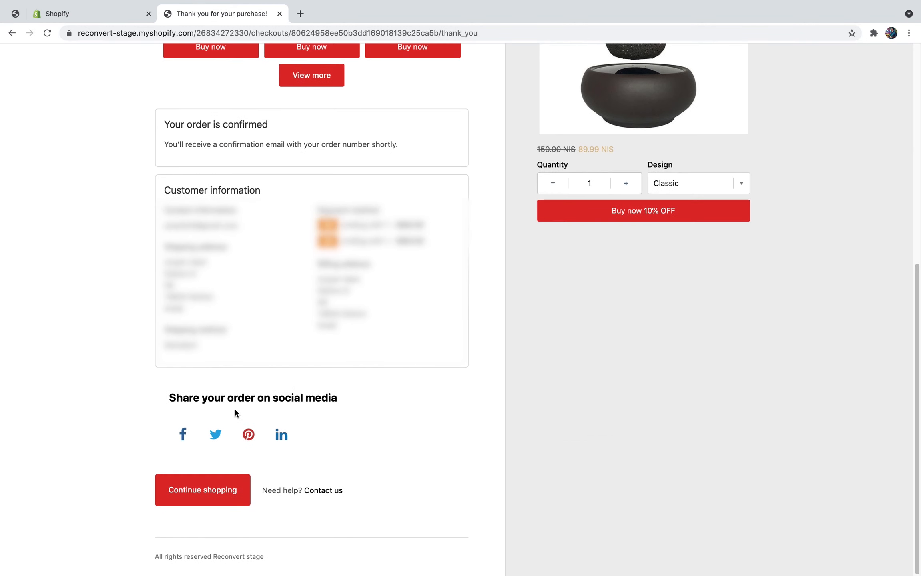
pyautogui.scroll(10, 232, 421)
pyautogui.scroll(-2, 276, 422)
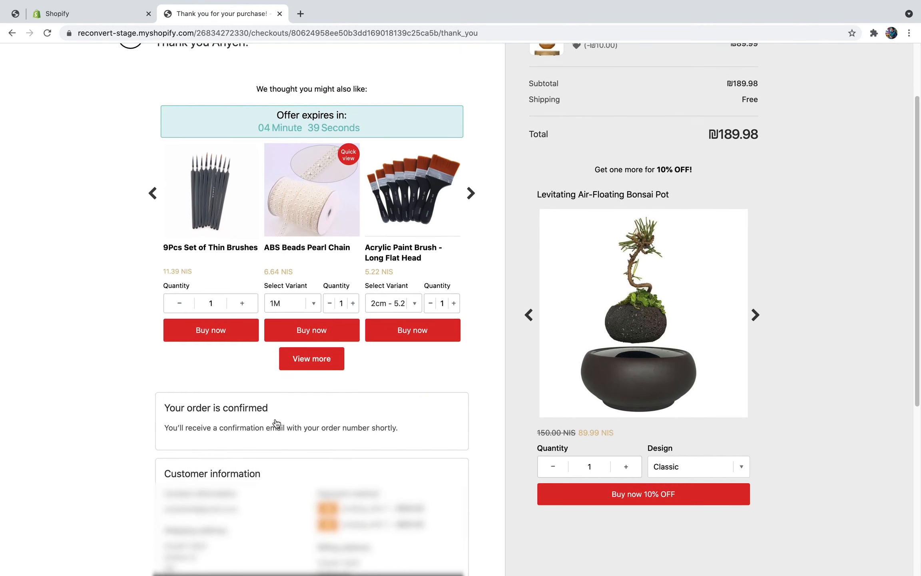
pyautogui.scroll(2, 226, 418)
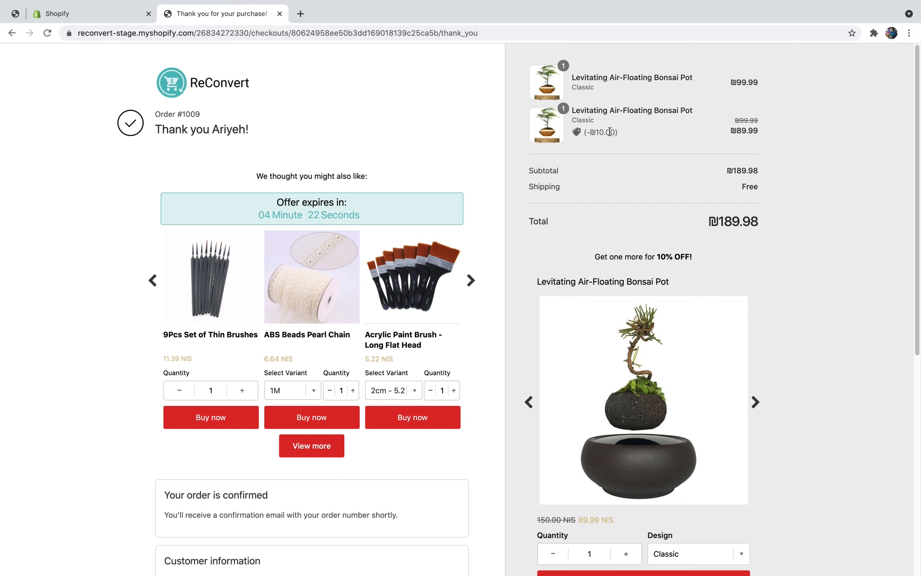
# Return to the ReConvert dashboard, refresh it, and review the revenue figures, top funnels and latest activity report.
pyautogui.click(118, 15)
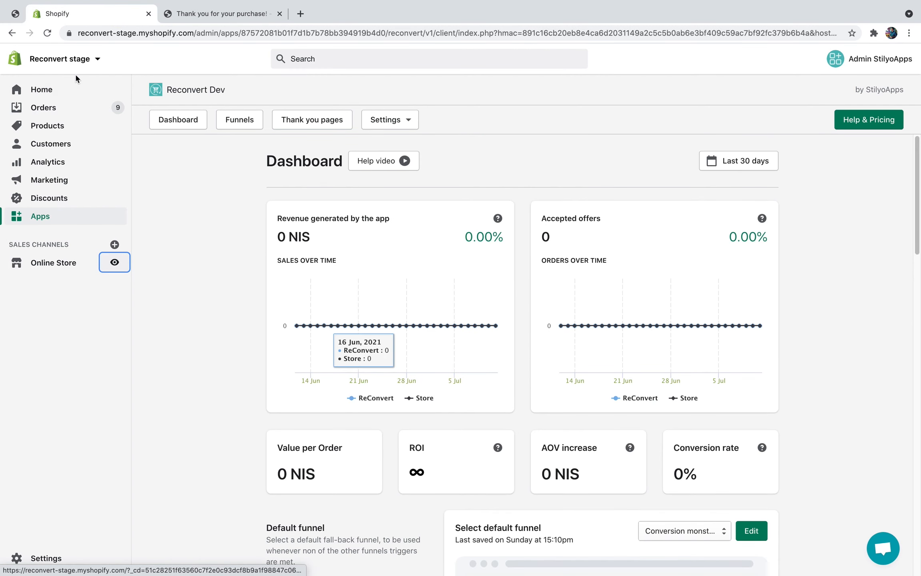
pyautogui.click(47, 33)
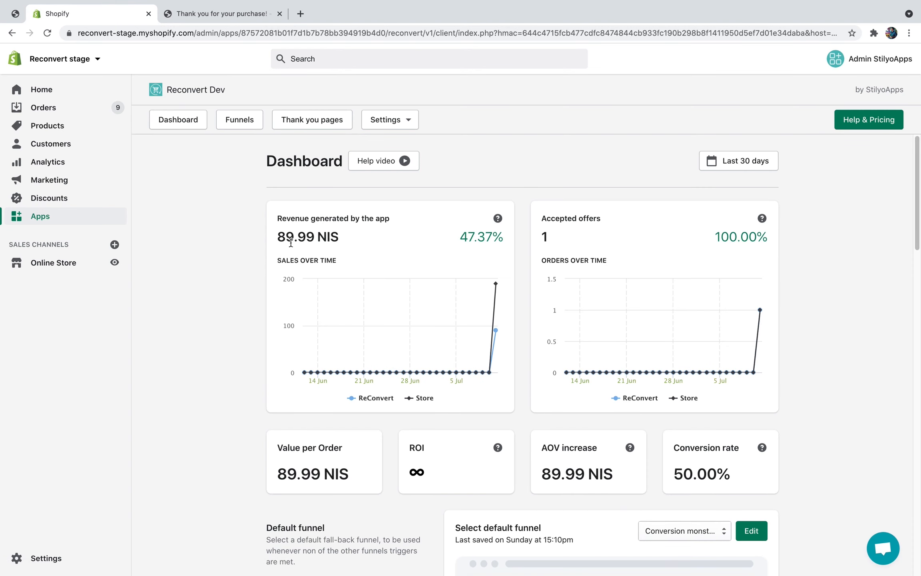
pyautogui.scroll(-3, 290, 240)
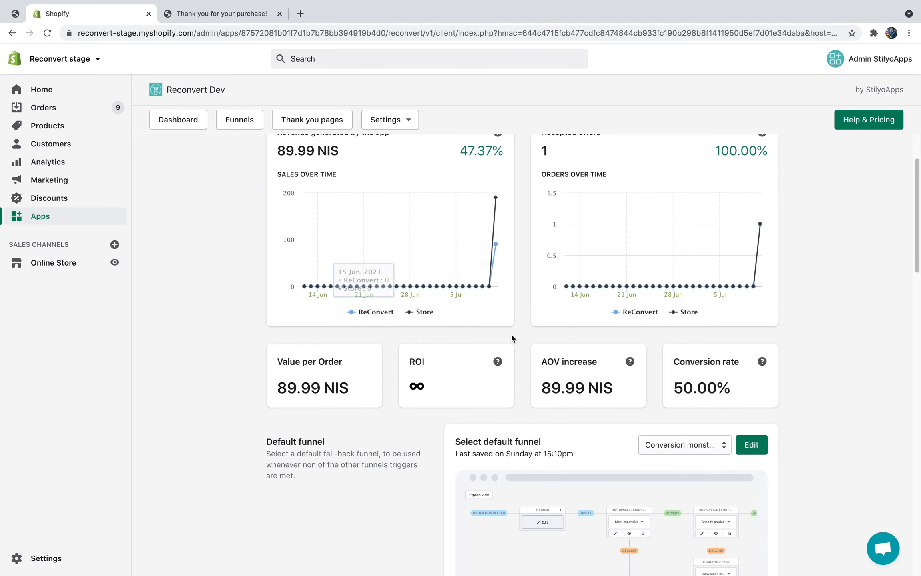
pyautogui.scroll(-5, 511, 335)
pyautogui.scroll(-8, 591, 285)
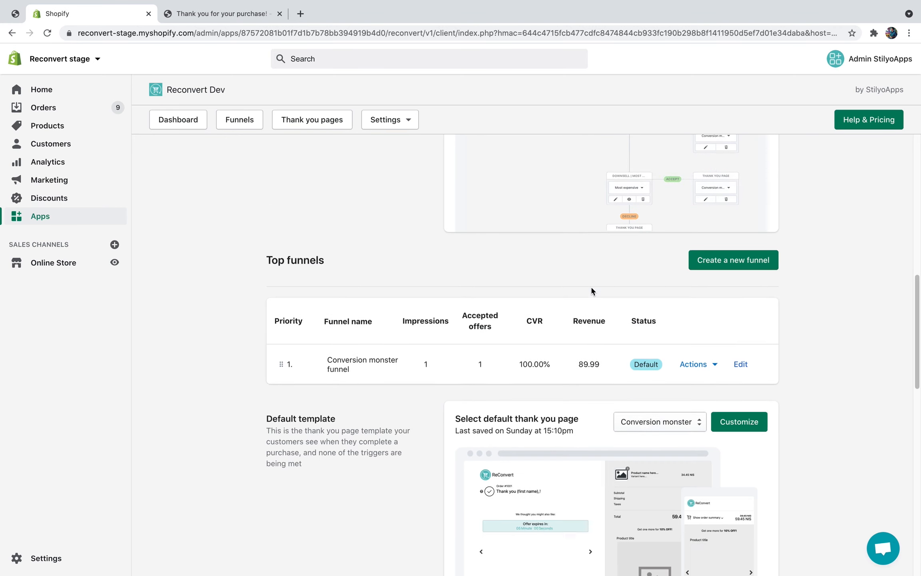
pyautogui.scroll(-10, 325, 271)
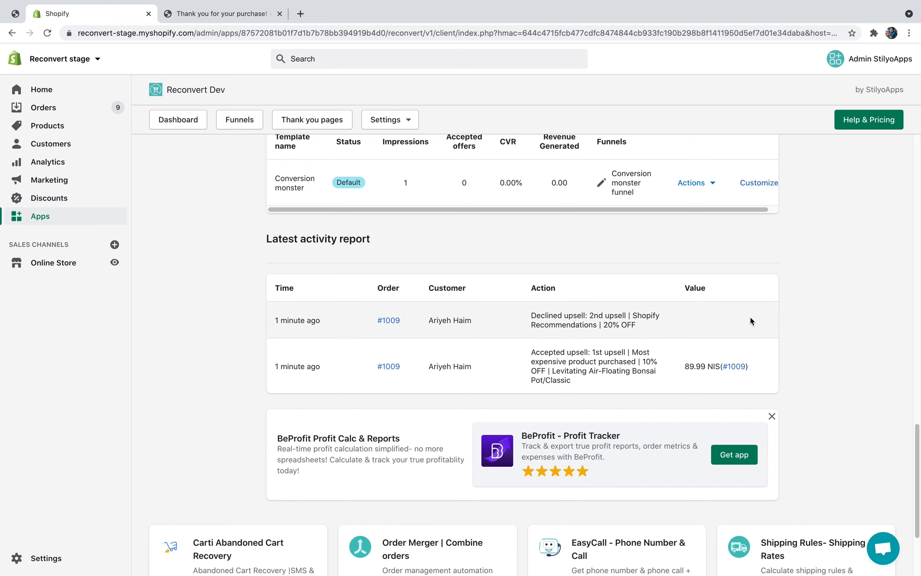
pyautogui.scroll(20, 750, 320)
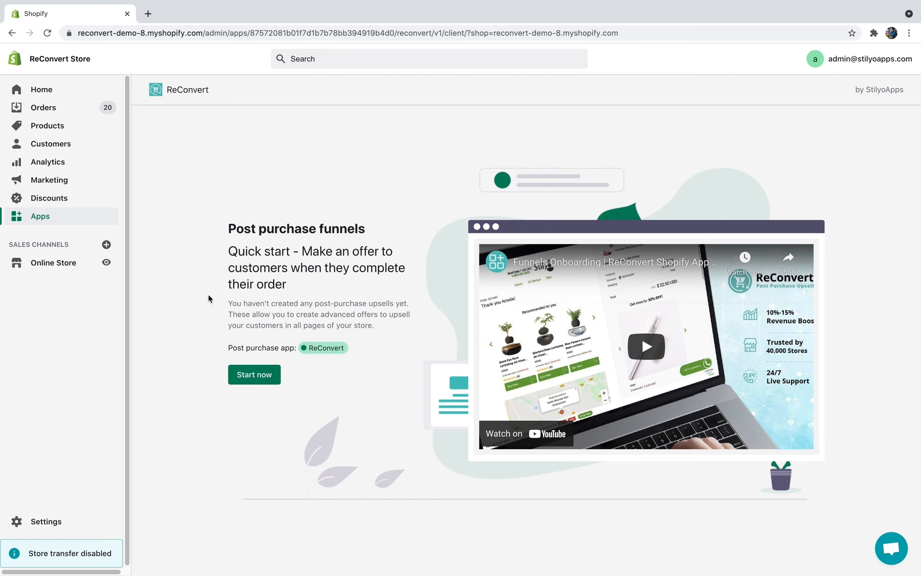
# Start a funnel manually from the Conversion monster template and add it with a maximum discount of 20%.
pyautogui.click(268, 374)
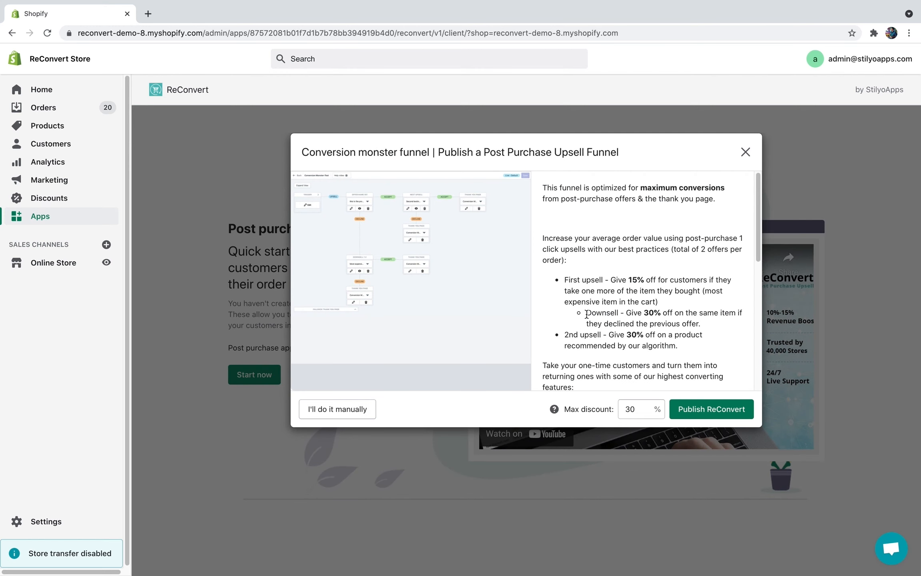
pyautogui.click(349, 410)
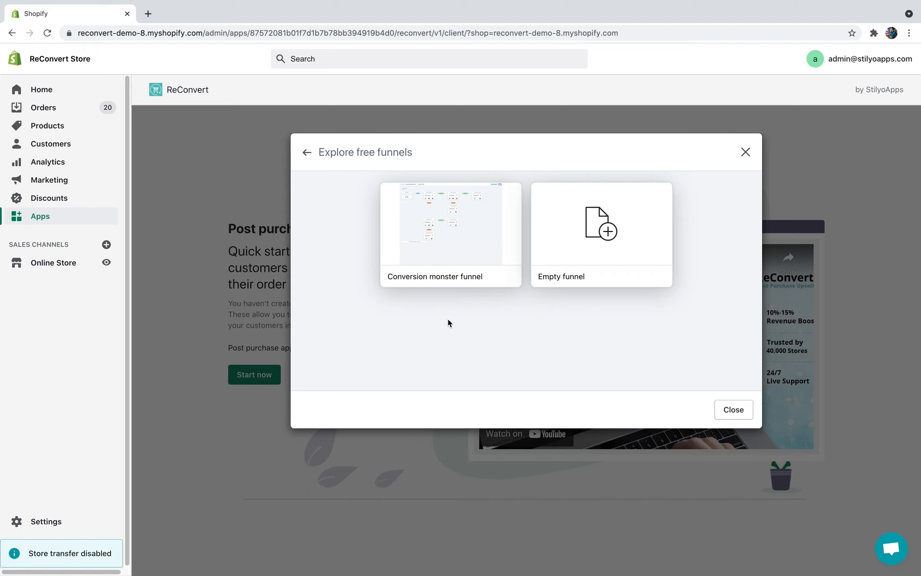
pyautogui.click(451, 228)
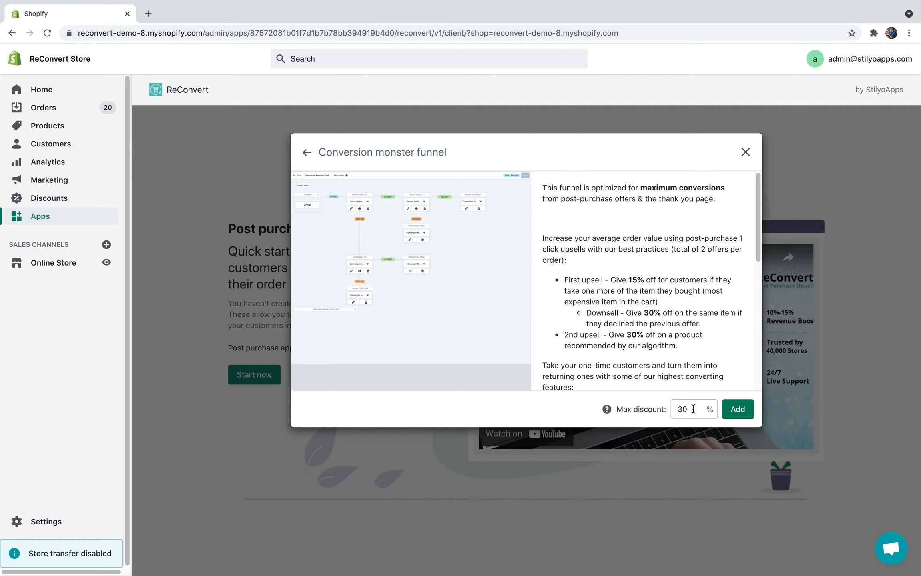
pyautogui.click(615, 408)
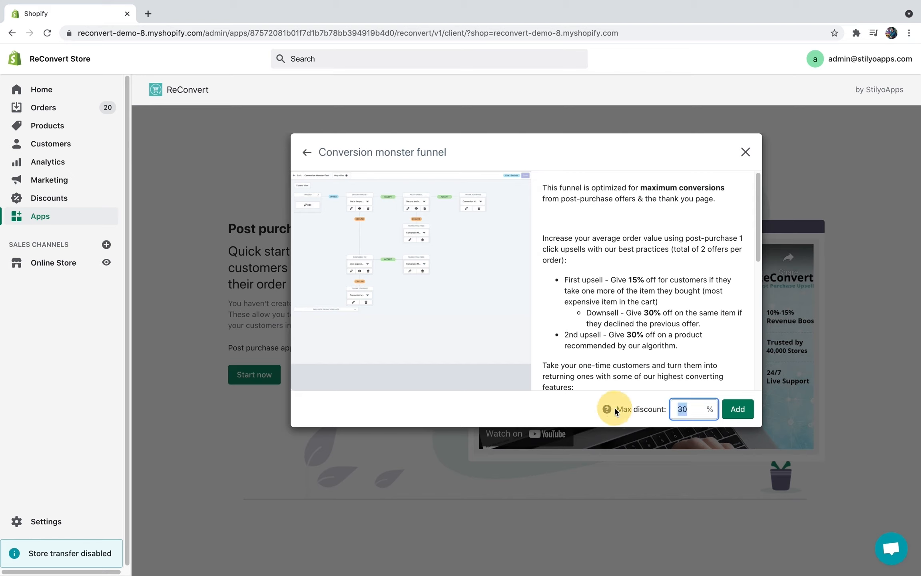
pyautogui.write('20')
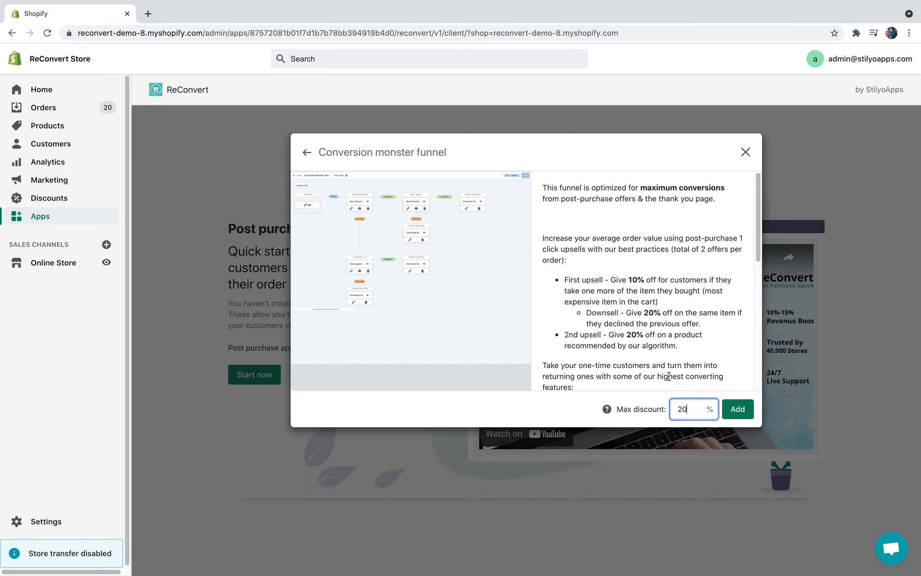
pyautogui.click(629, 290)
pyautogui.click(732, 412)
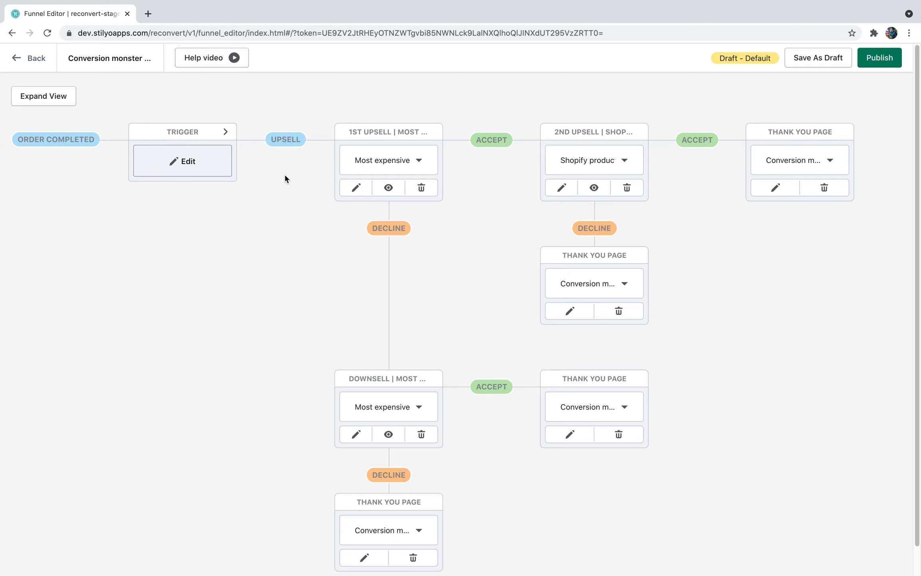
# View the category options available for the funnel's trigger and collapse the trigger again.
pyautogui.click(228, 132)
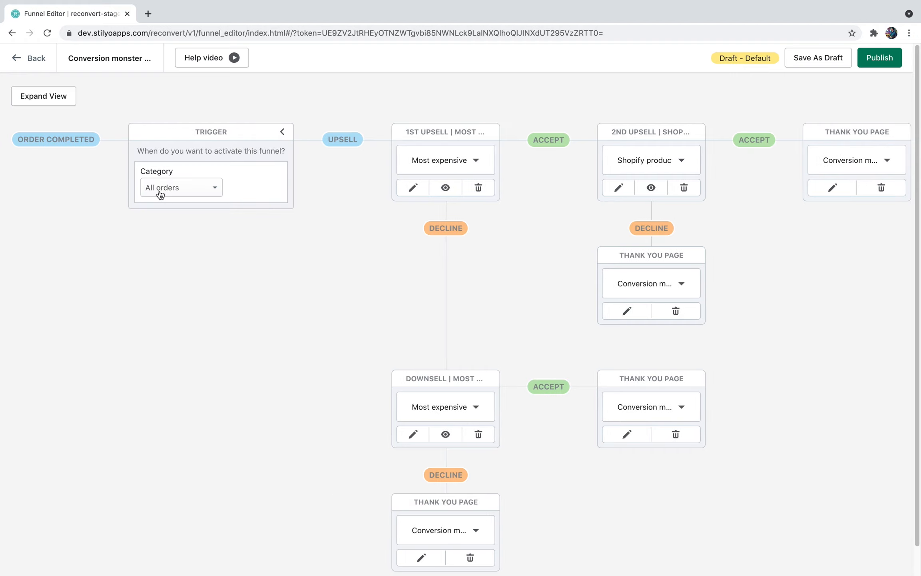
pyautogui.click(187, 190)
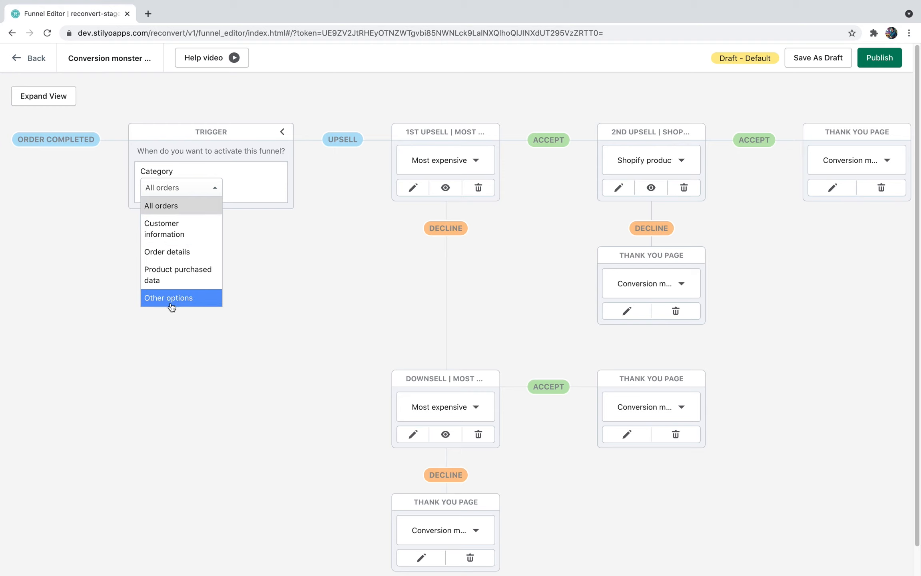
pyautogui.click(281, 132)
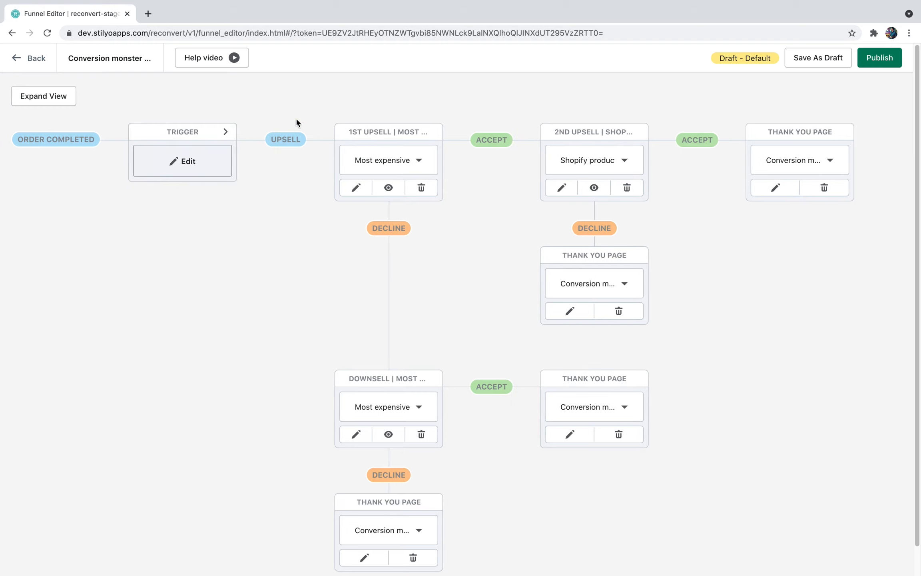
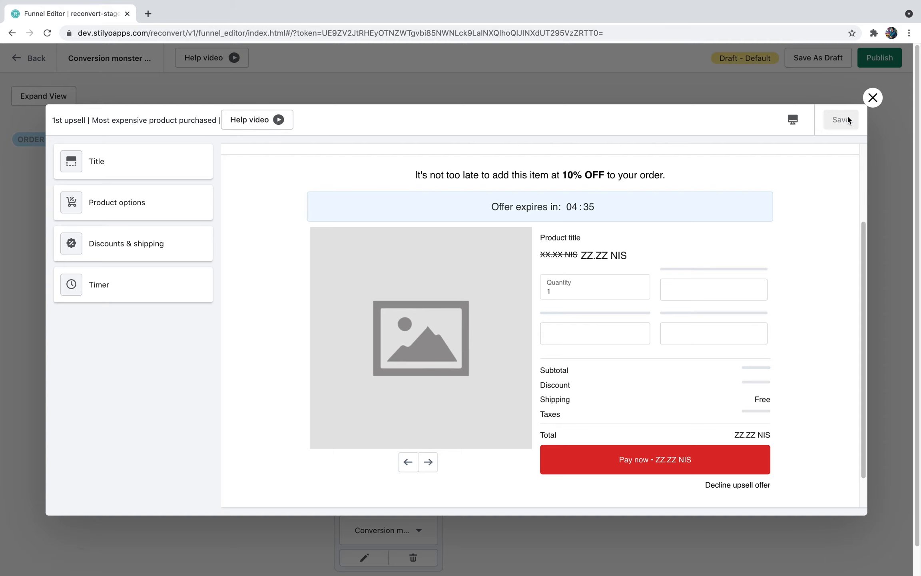
# Leave the first upsell's editor and view the Product recommendations settings of the thank you page following the accepted second upsell.
pyautogui.click(873, 97)
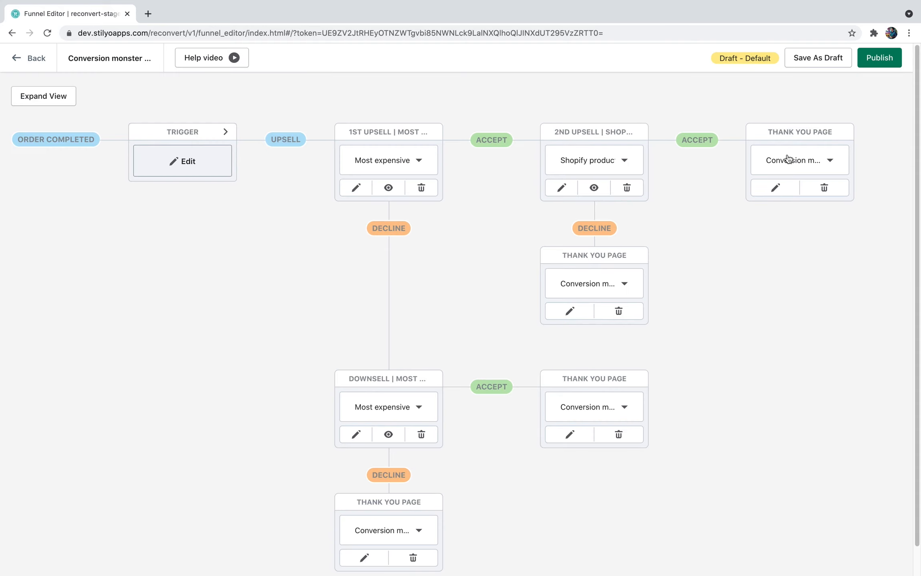
pyautogui.click(775, 188)
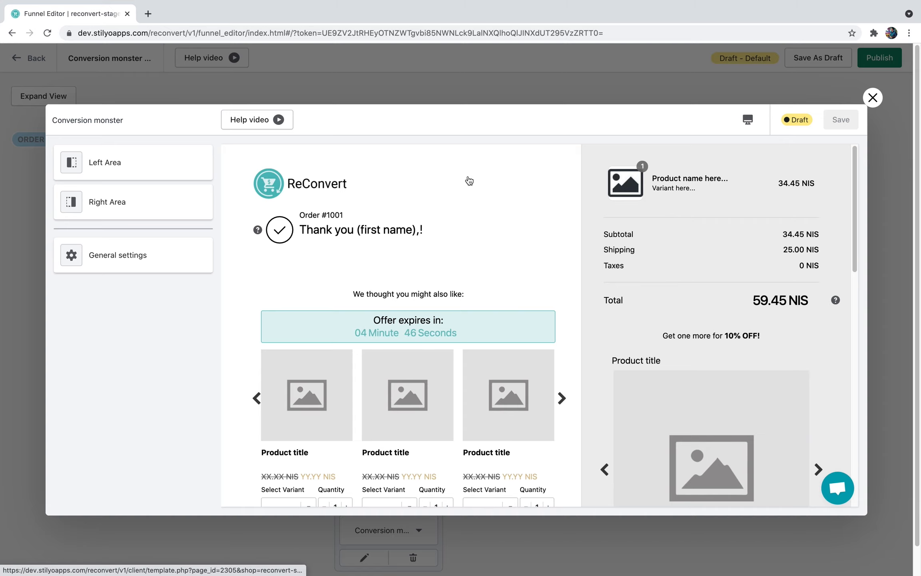
pyautogui.scroll(-3, 470, 181)
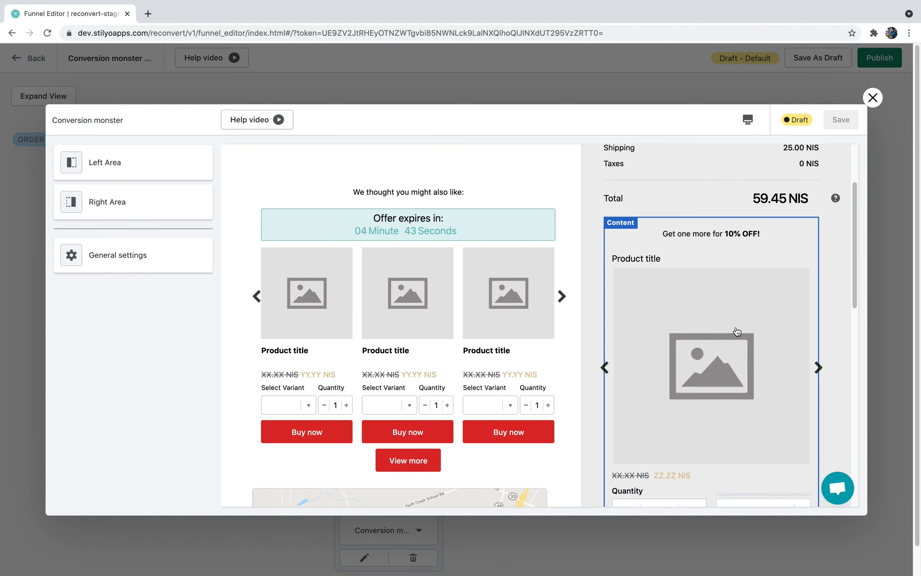
pyautogui.click(499, 299)
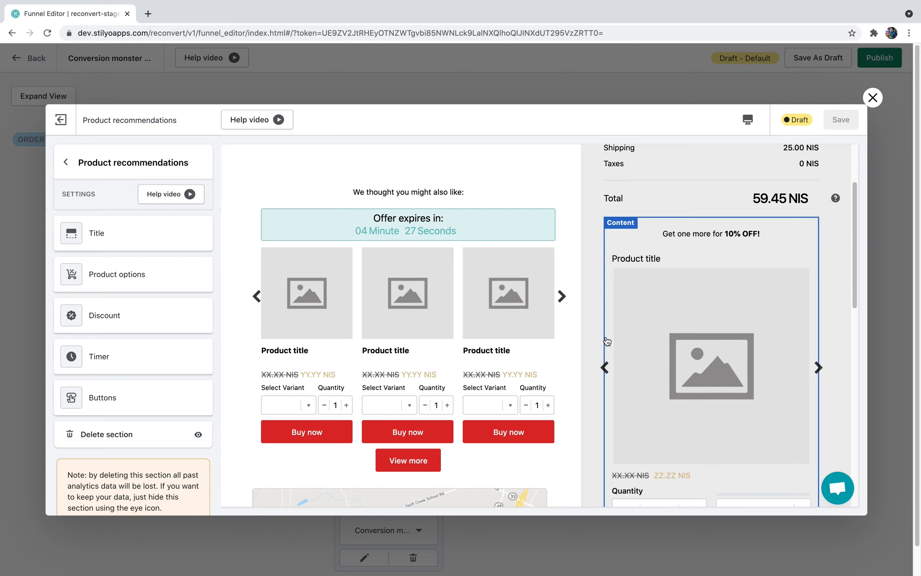
pyautogui.click(874, 98)
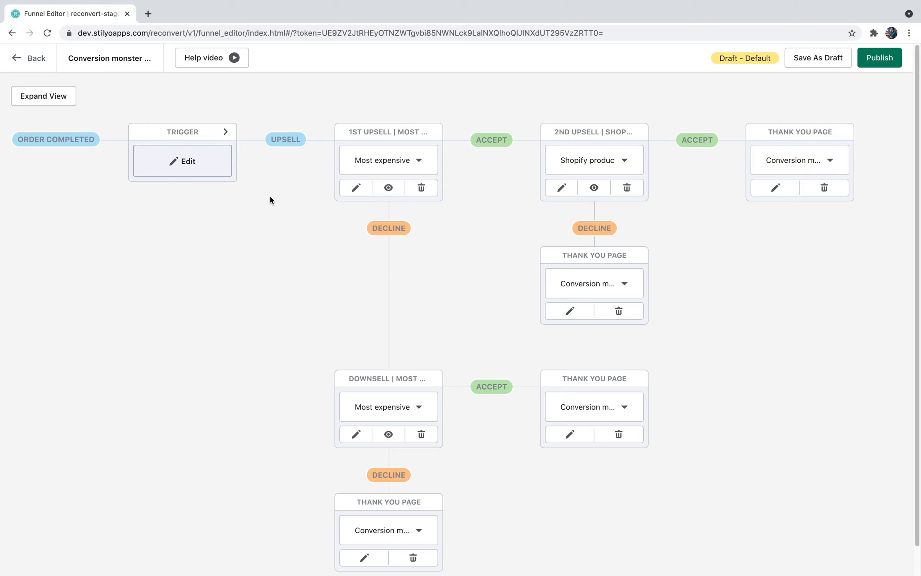
# Set the funnel trigger to category Order details, parameter Total items count and condition Larger than, and collapse the trigger.
pyautogui.click(188, 162)
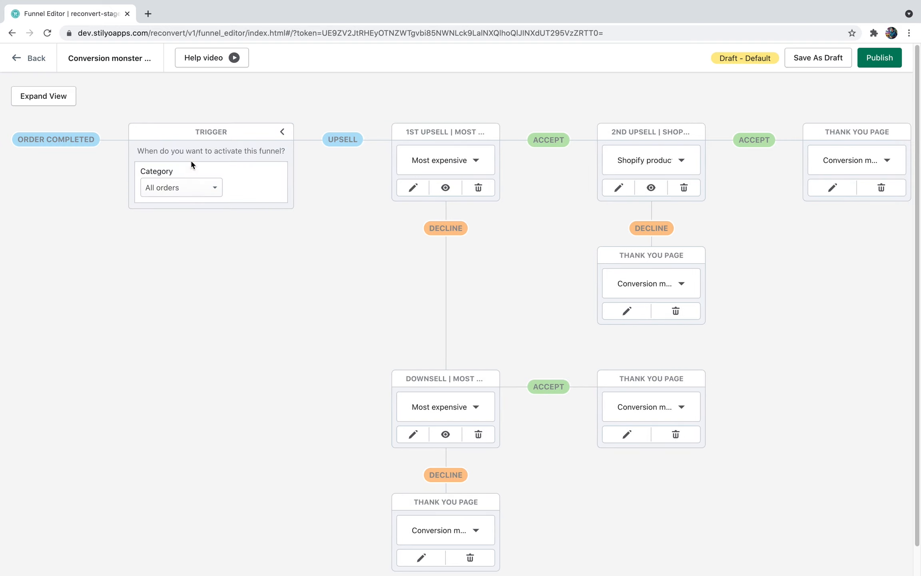
pyautogui.click(184, 189)
pyautogui.click(171, 247)
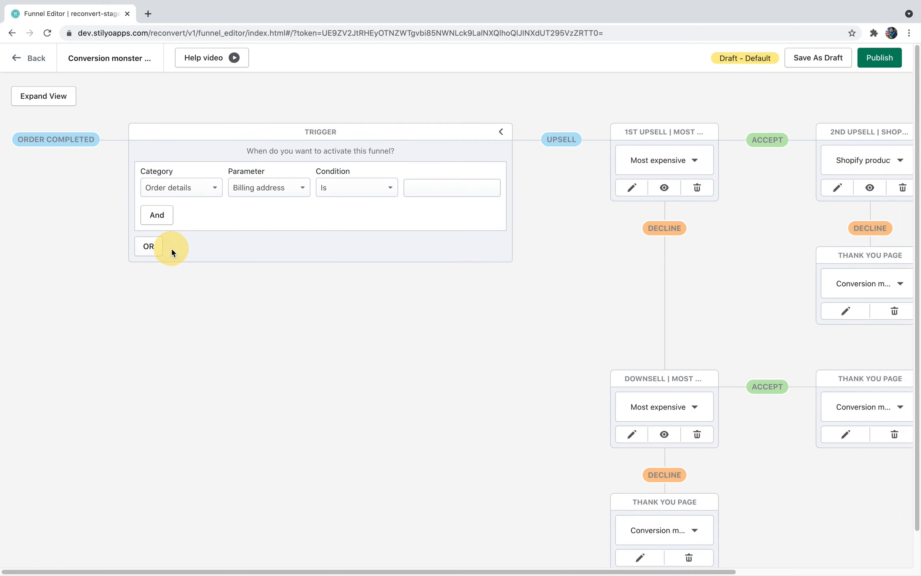
pyautogui.click(256, 188)
pyautogui.write('tot')
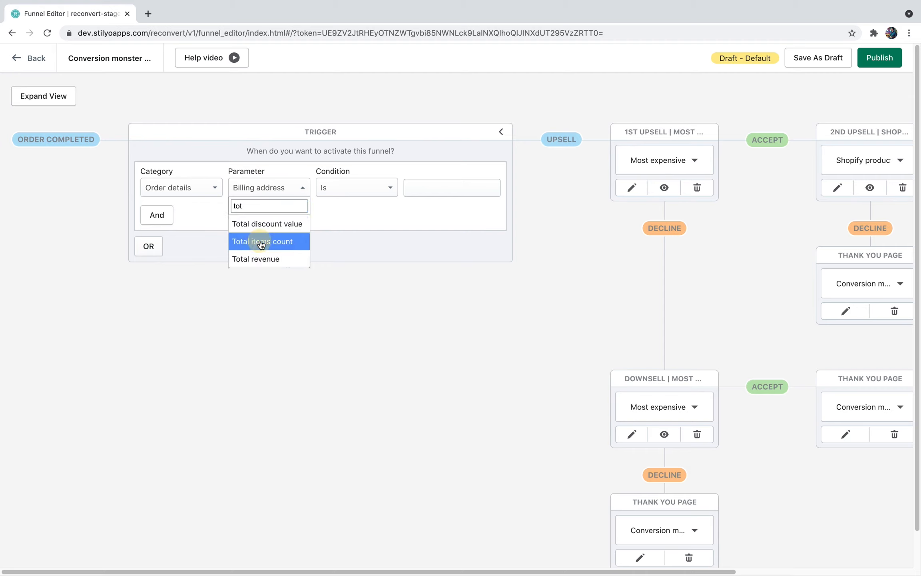
pyautogui.click(261, 242)
pyautogui.click(371, 188)
pyautogui.click(343, 258)
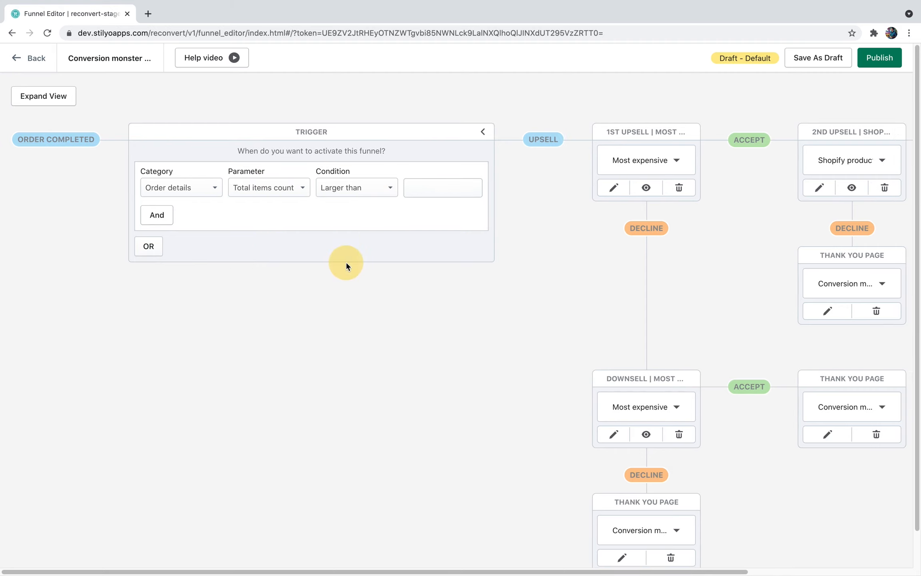
pyautogui.click(435, 188)
pyautogui.click(487, 133)
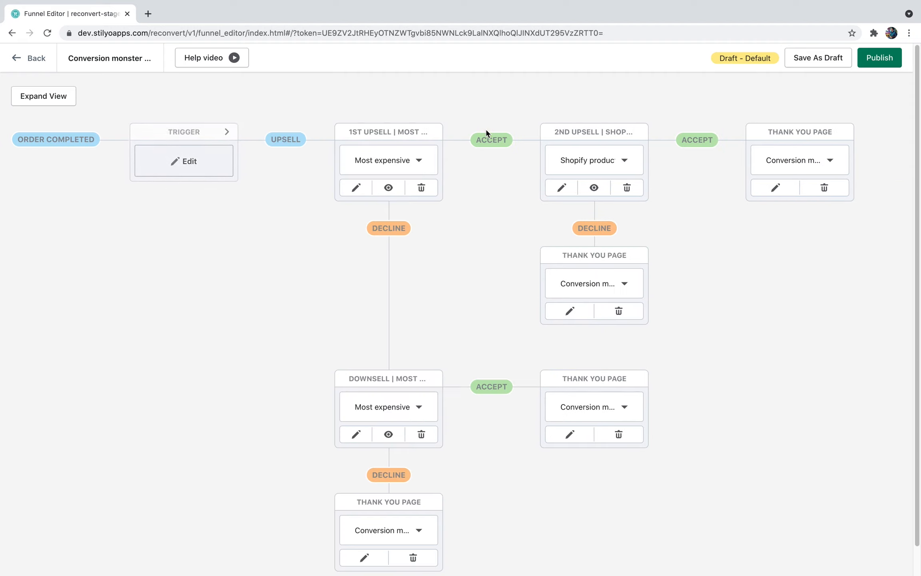
# Set the first upsell's featured product to the specific product Portable Mini Electric Iron.
pyautogui.click(355, 188)
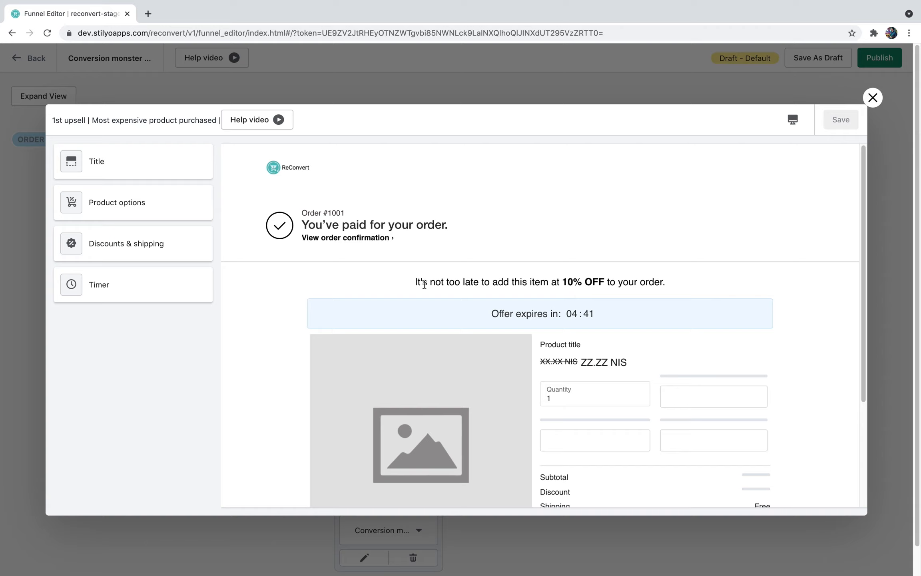
pyautogui.click(150, 205)
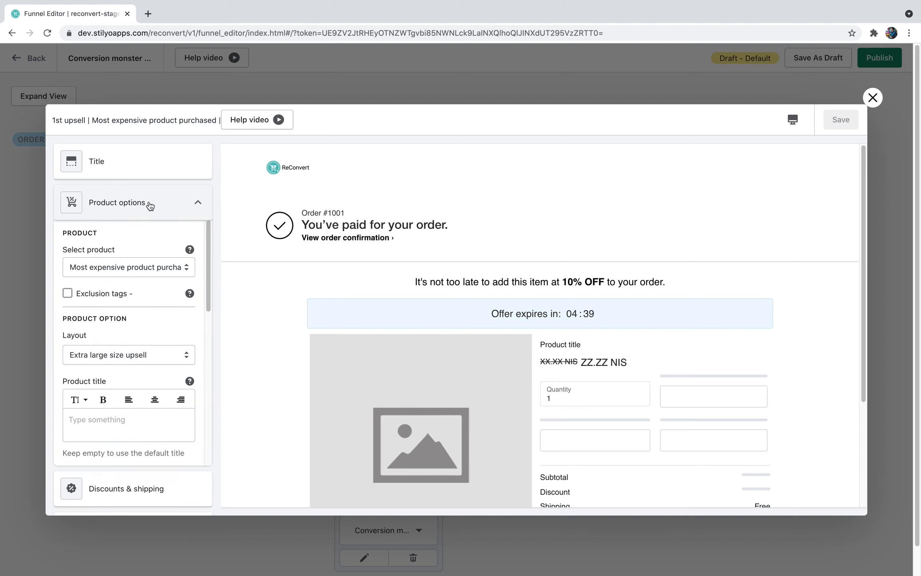
pyautogui.click(117, 267)
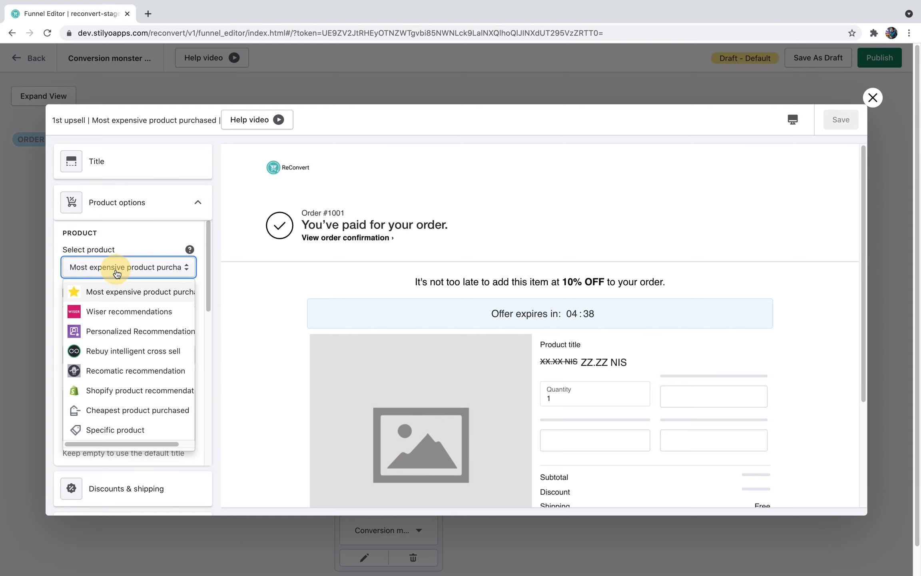
pyautogui.click(105, 430)
pyautogui.click(136, 335)
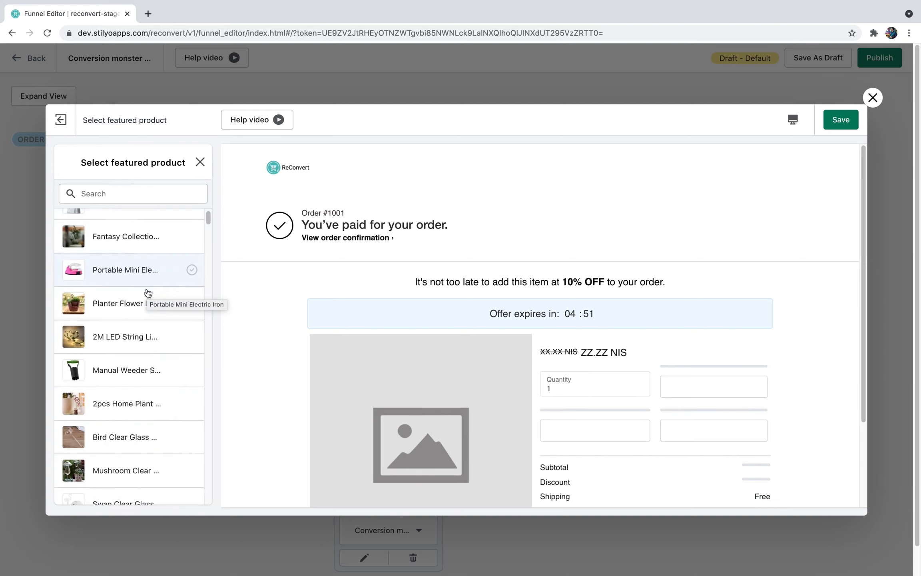
pyautogui.scroll(-1, 148, 293)
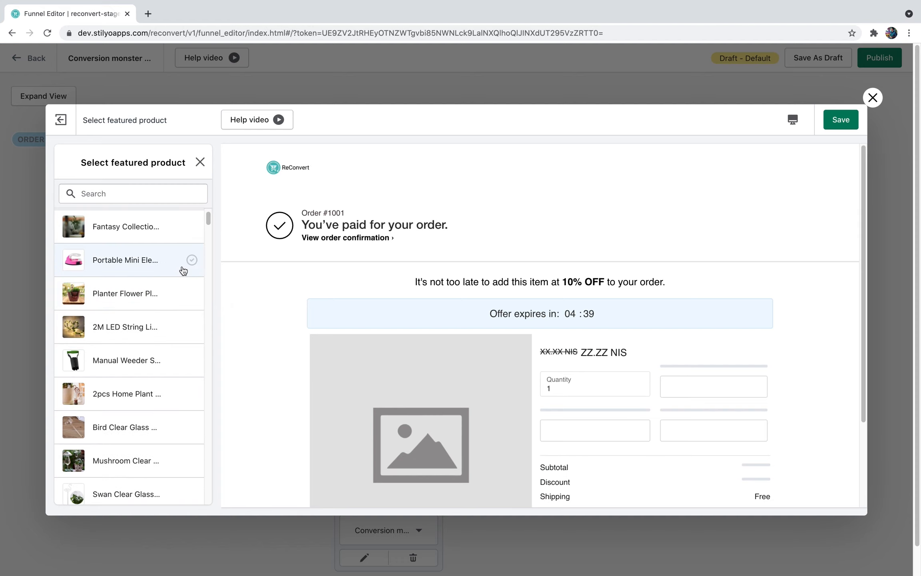
pyautogui.click(146, 268)
pyautogui.click(168, 205)
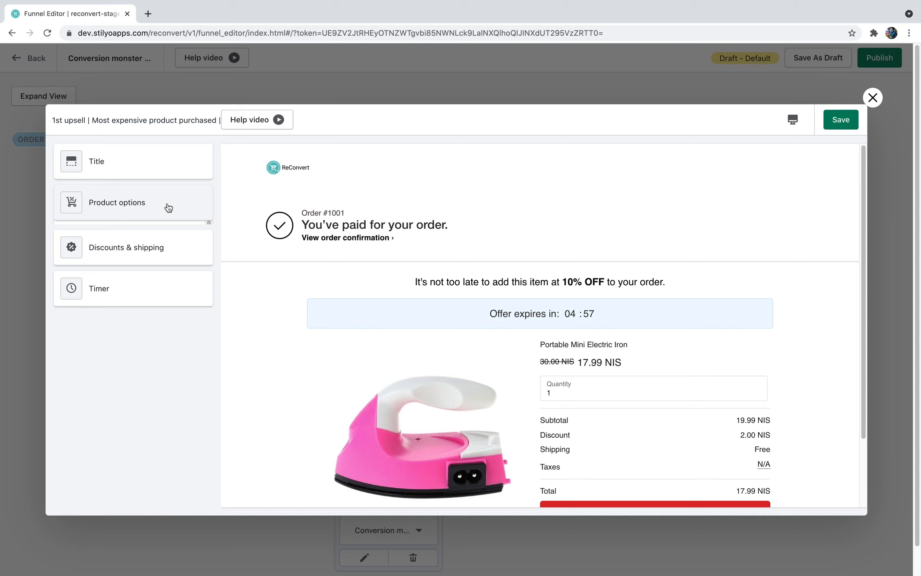
# Set the first upsell's percentage discount value to 15%.
pyautogui.click(126, 251)
pyautogui.scroll(-2, 120, 359)
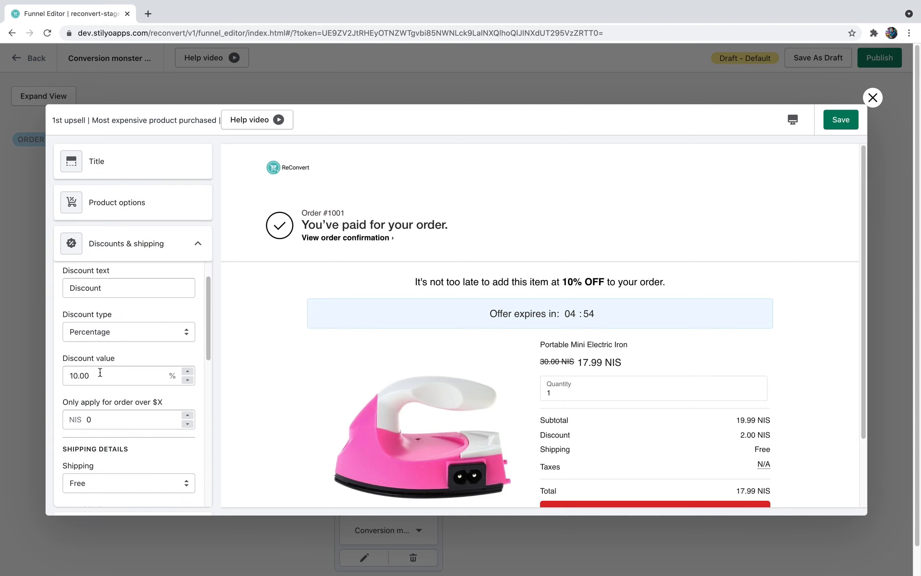
pyautogui.doubleClick(99, 372)
pyautogui.write('15')
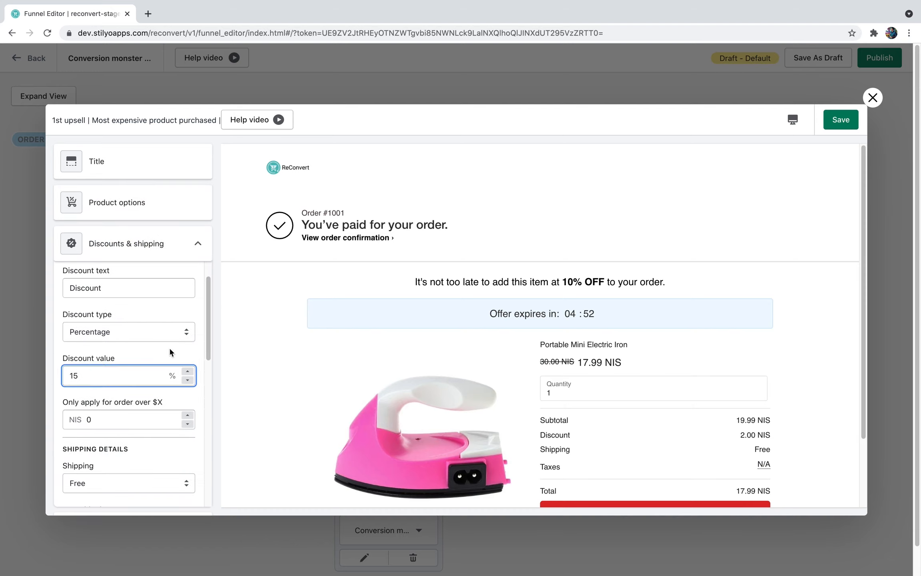
# Update the discount wording in the first upsell's title text and internal offer name to 15% OFF.
pyautogui.click(183, 173)
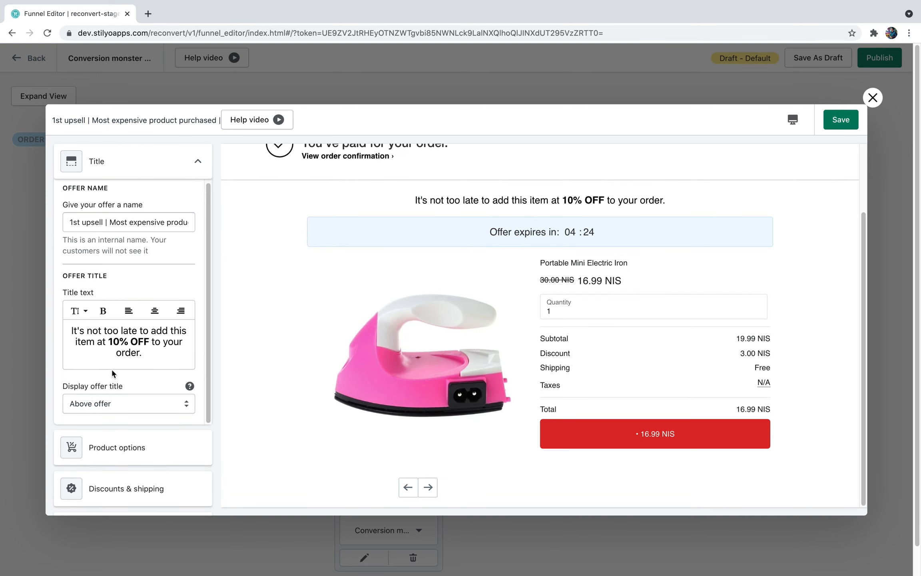
pyautogui.click(115, 343)
pyautogui.click(178, 221)
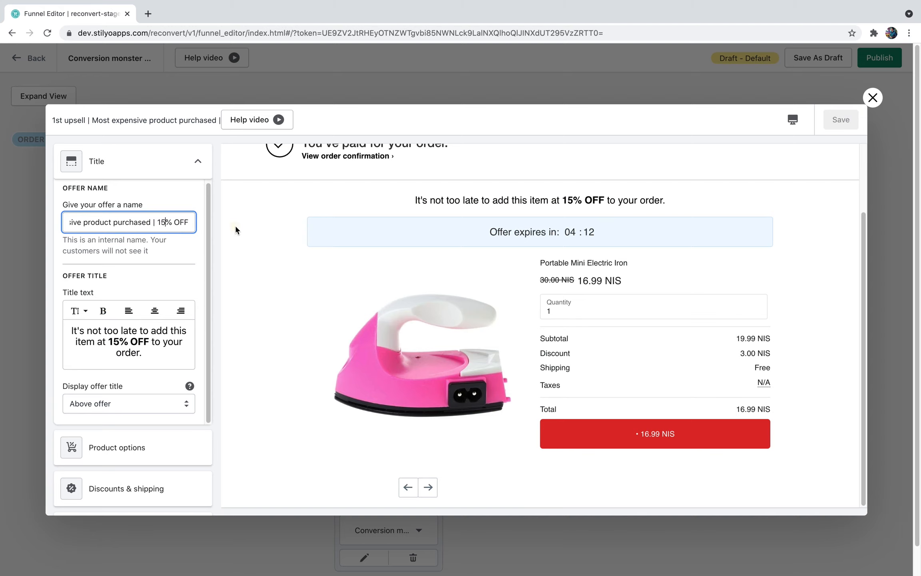
pyautogui.click(279, 300)
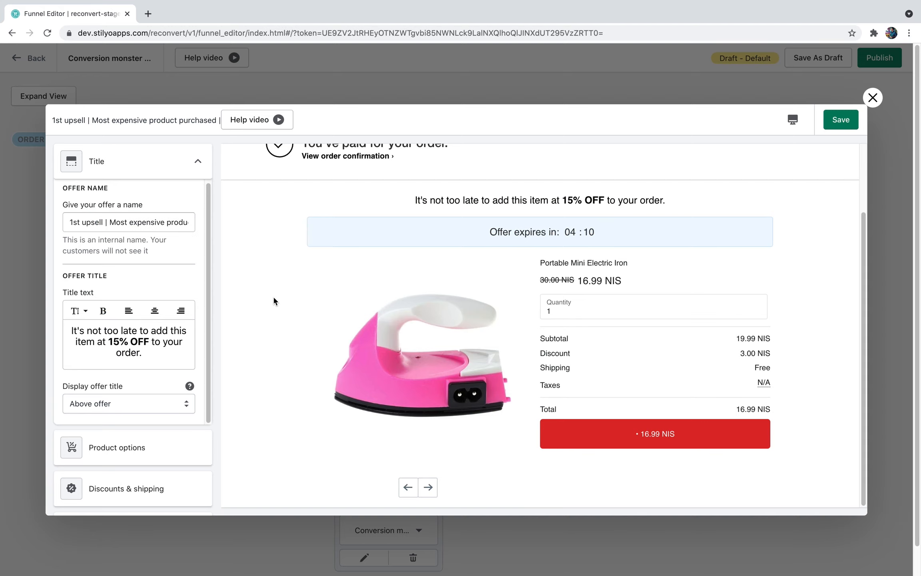
# Save the first upsell offer, leave its editor and publish the funnel.
pyautogui.click(839, 120)
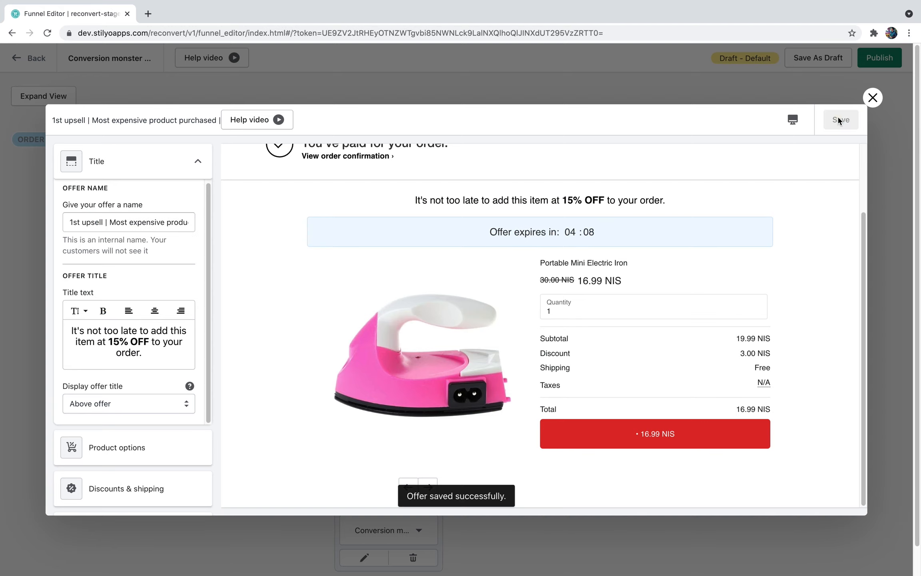
pyautogui.click(873, 97)
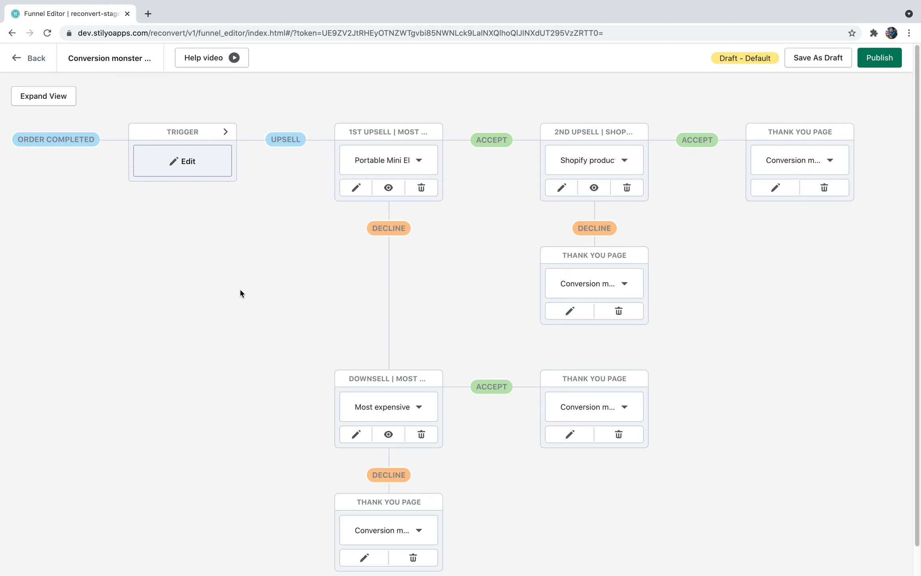
pyautogui.click(884, 58)
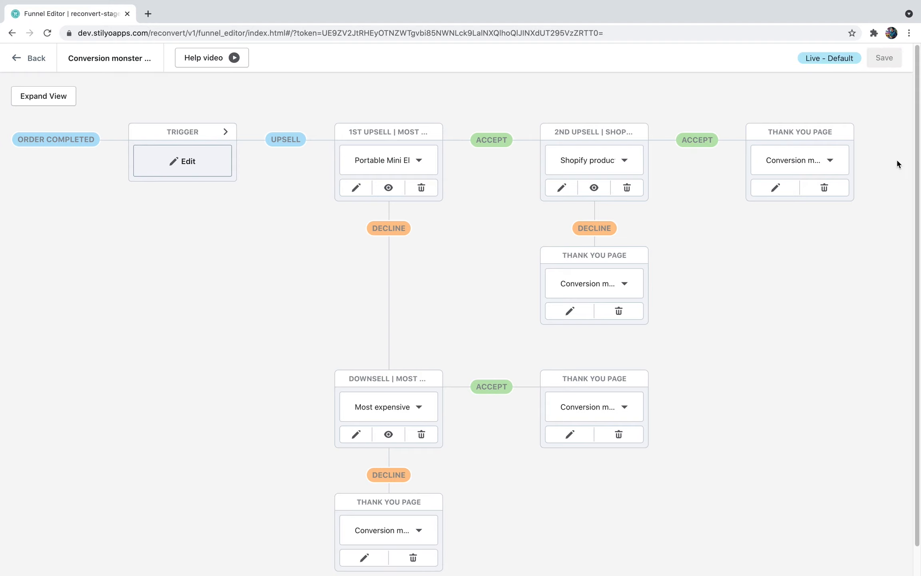
# Return to the ReConvert dashboard and look over its statistics, default funnel and thank you page sections.
pyautogui.click(18, 60)
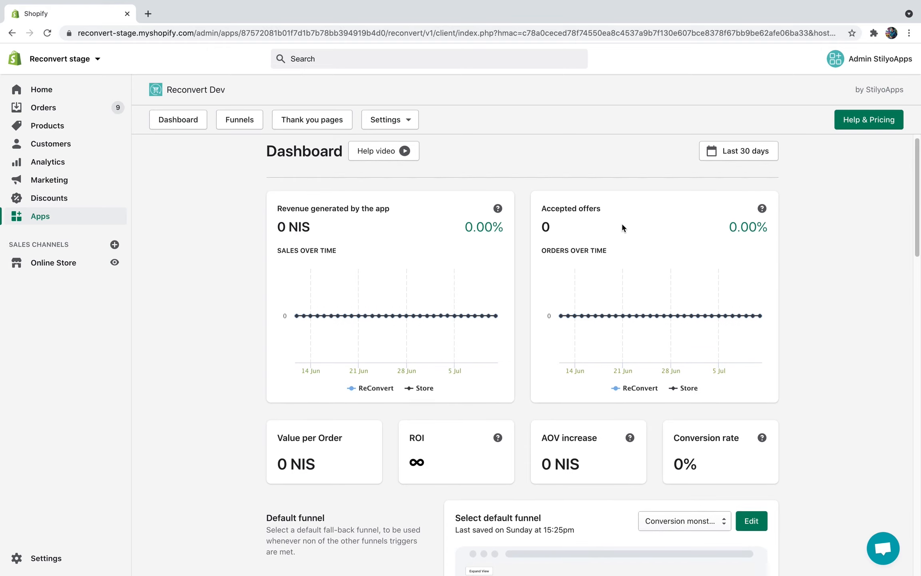
pyautogui.scroll(-8, 622, 226)
pyautogui.scroll(-10, 622, 227)
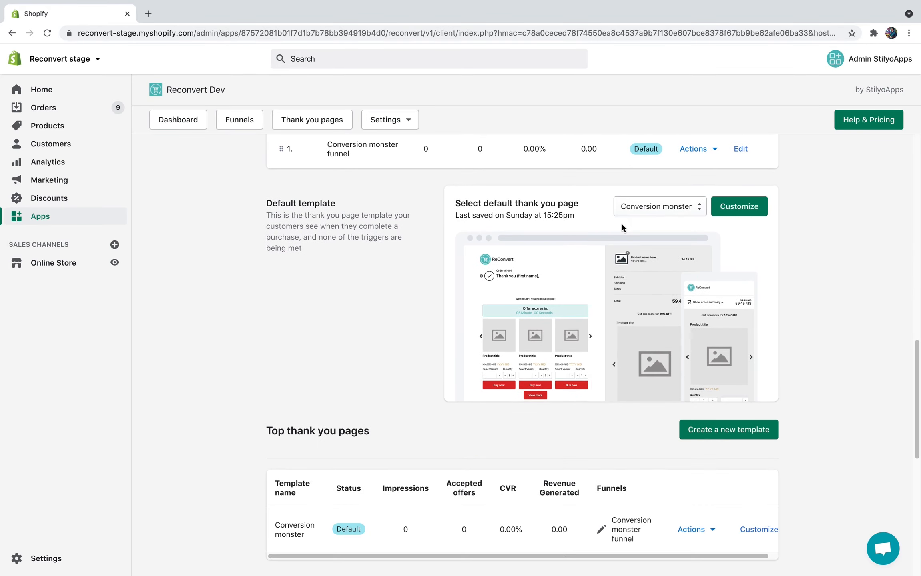
pyautogui.scroll(20, 517, 219)
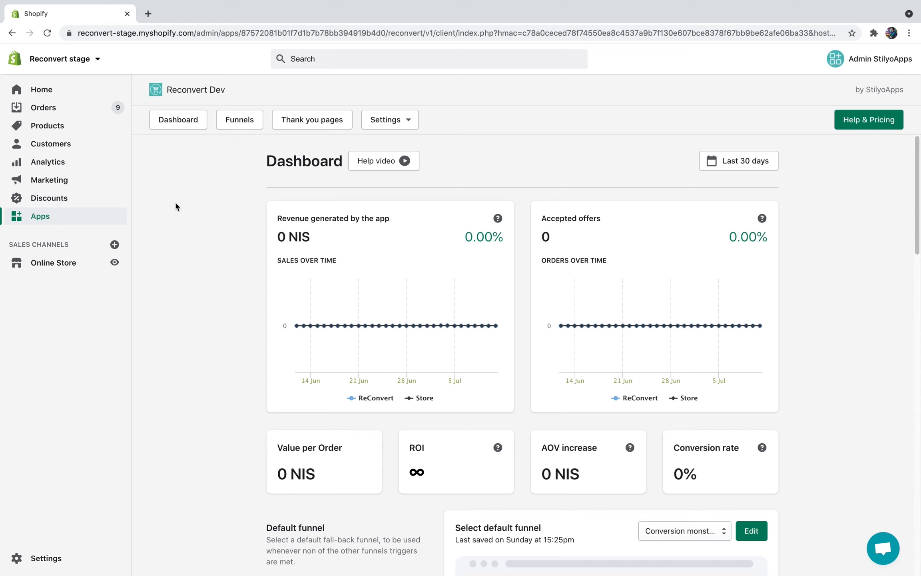
# View the online store, add the Levitating Air-Floating Bonsai Pot in Classic design to the cart, and close the cart.
pyautogui.click(117, 263)
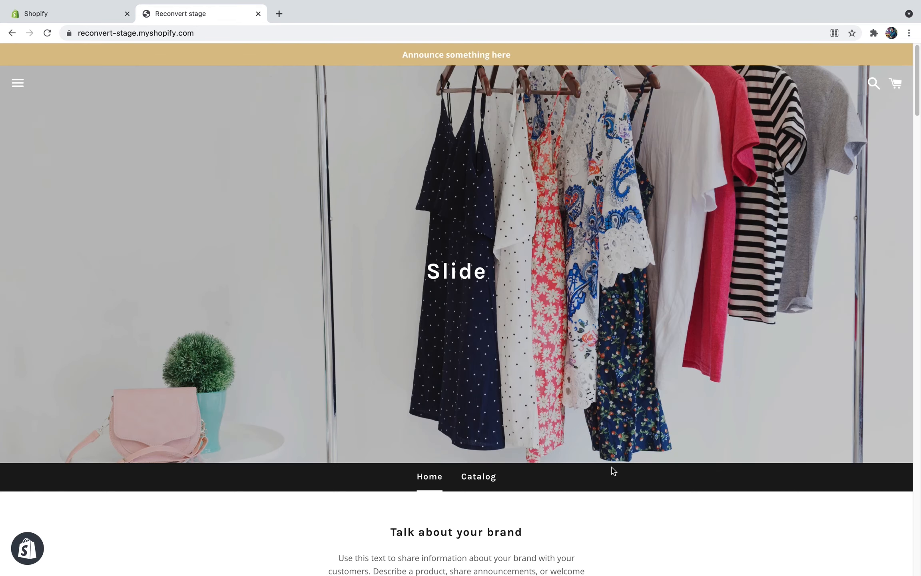
pyautogui.scroll(-10, 614, 471)
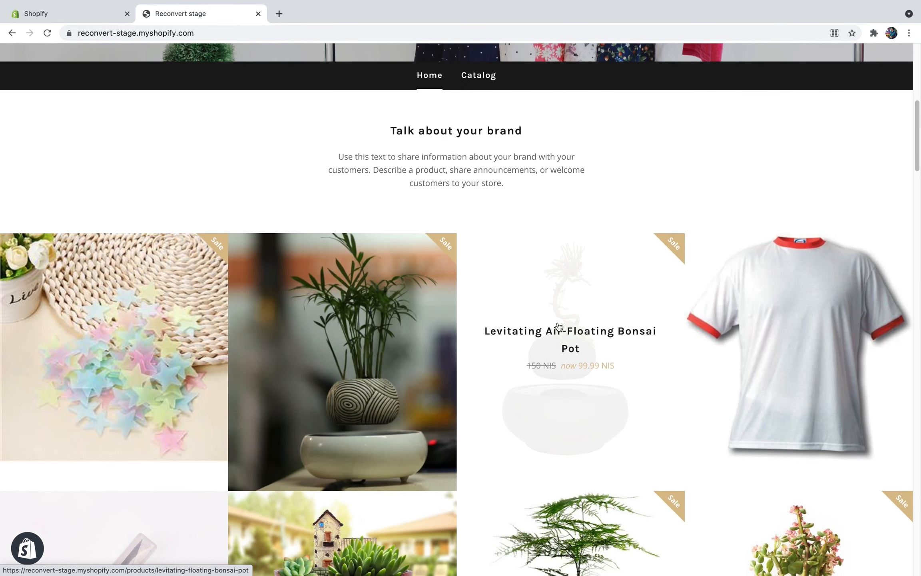
pyautogui.click(564, 309)
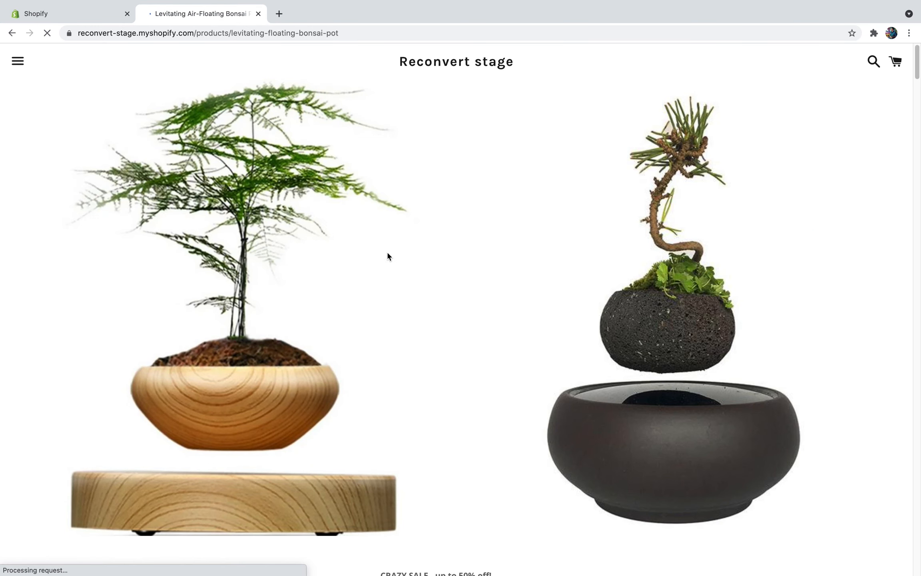
pyautogui.scroll(-8, 387, 256)
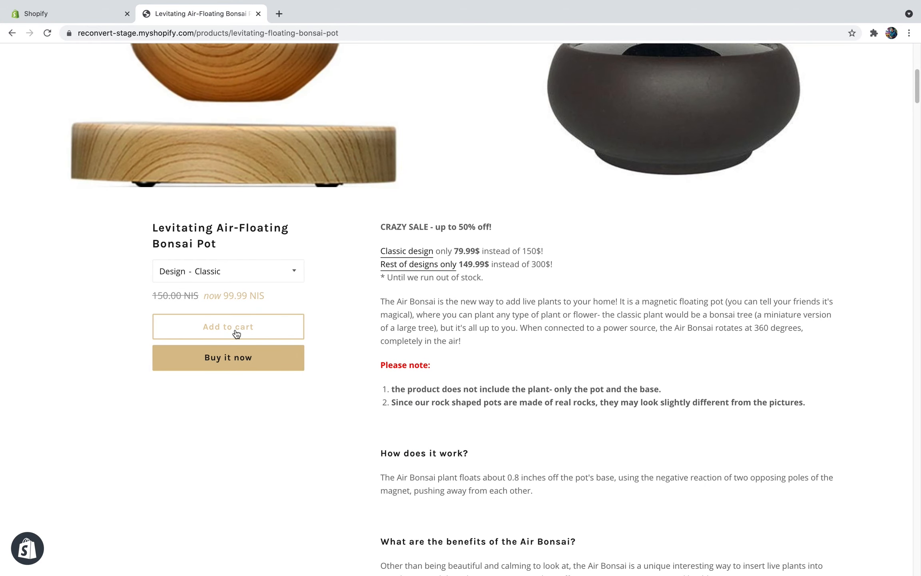
pyautogui.click(236, 333)
pyautogui.click(912, 67)
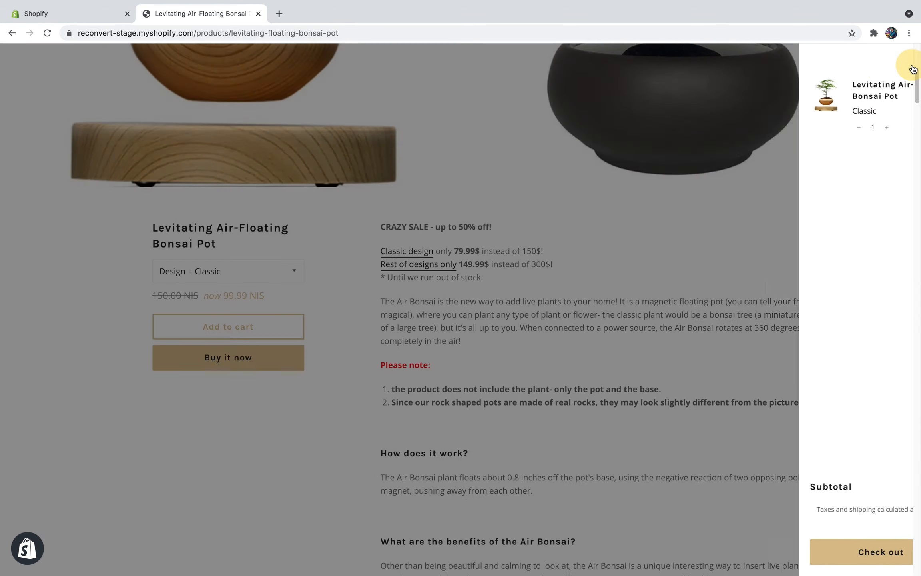
# Add the White Tshart from the store's home page to the cart and complete the checkout.
pyautogui.scroll(8, 473, 129)
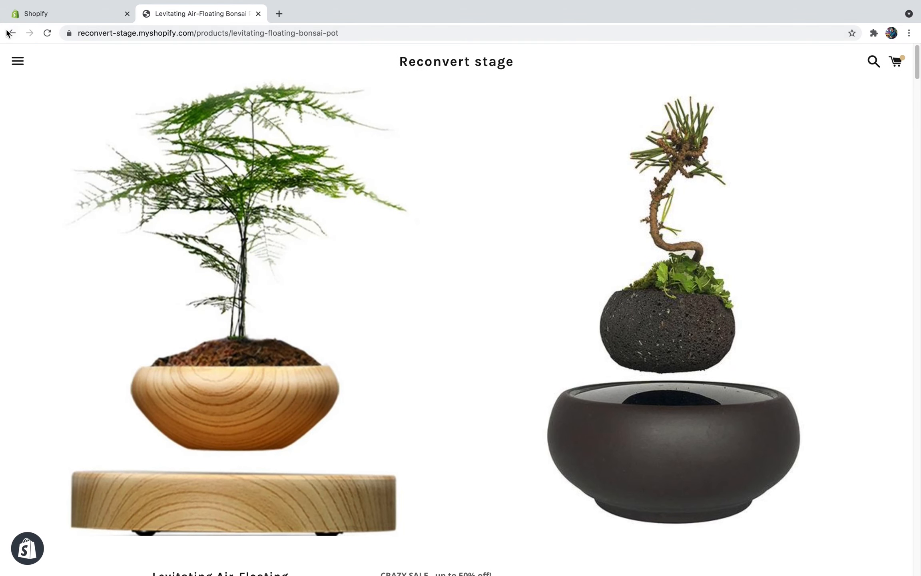
pyautogui.click(9, 33)
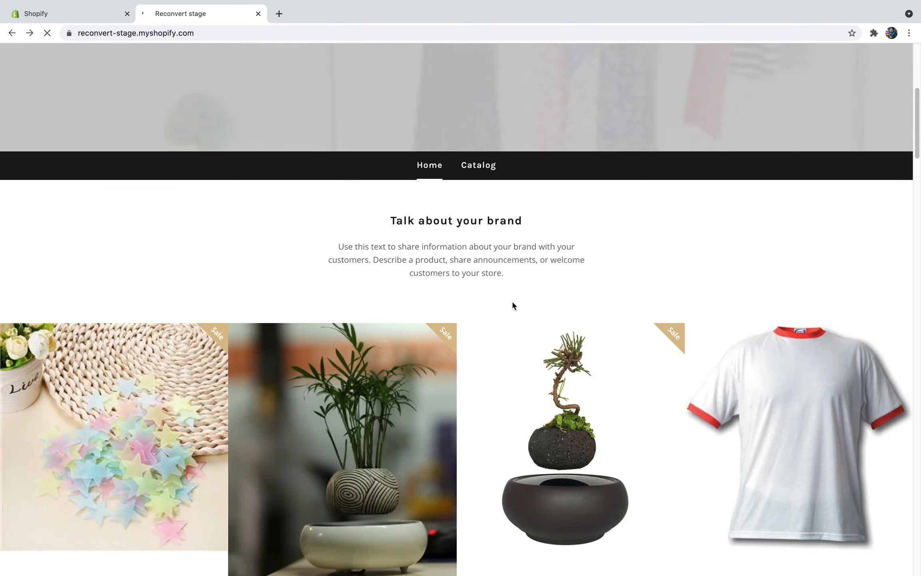
pyautogui.scroll(-5, 513, 303)
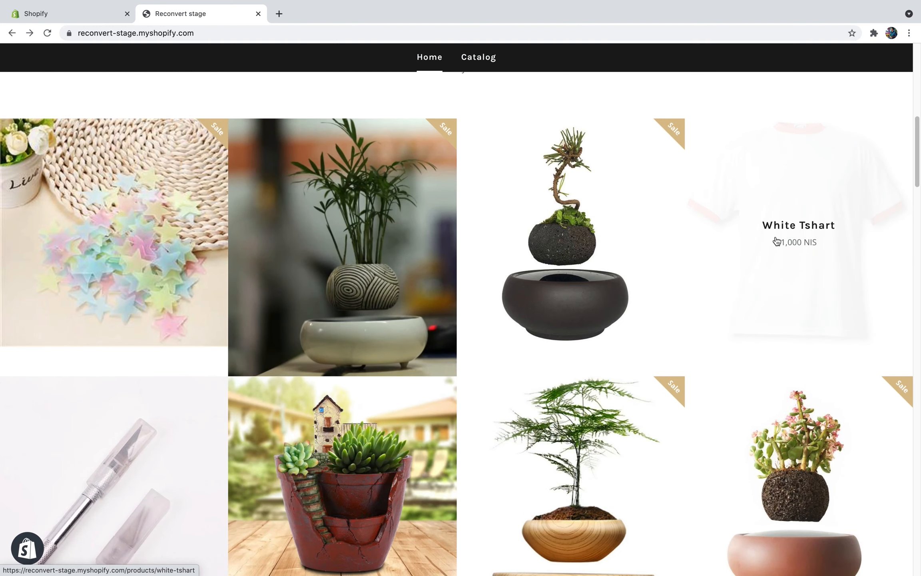
pyautogui.click(776, 242)
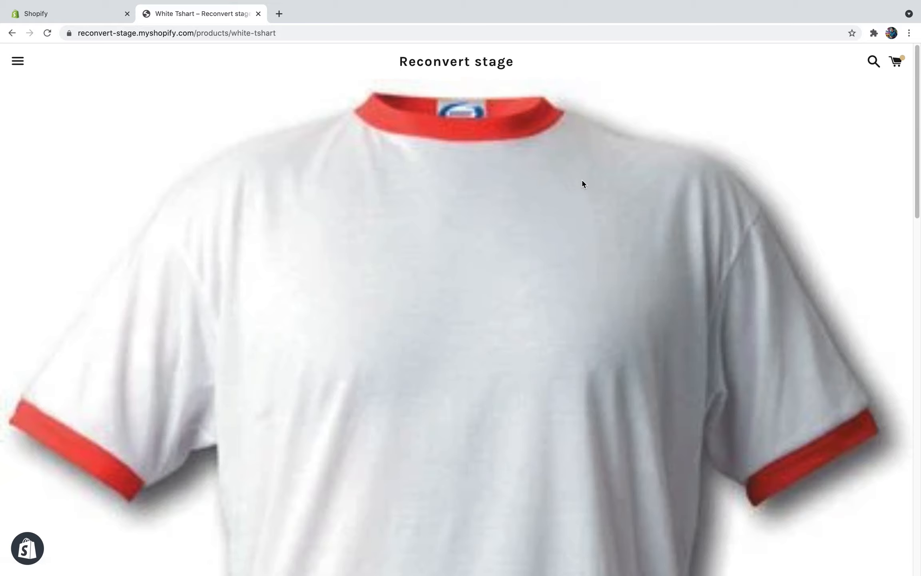
pyautogui.scroll(-10, 582, 184)
pyautogui.click(248, 257)
pyautogui.click(839, 553)
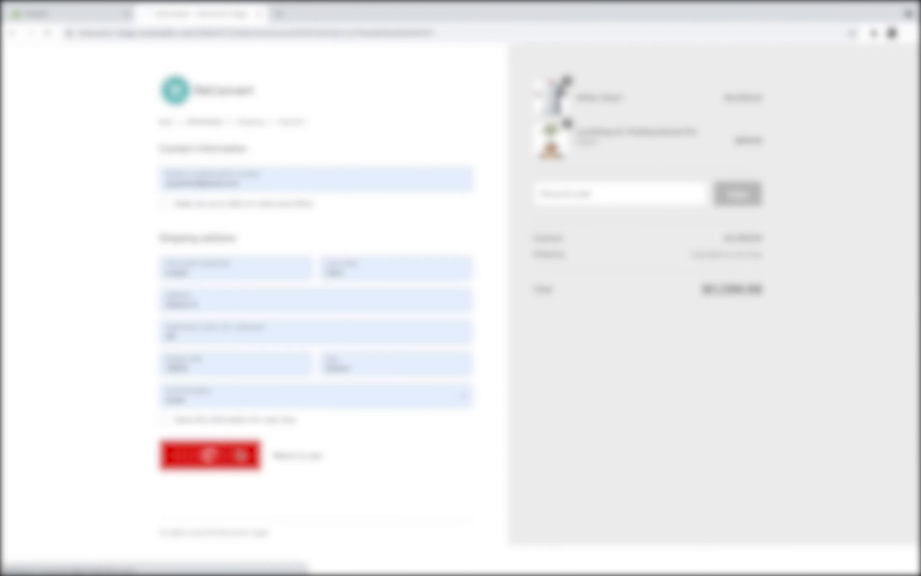
pyautogui.click(239, 299)
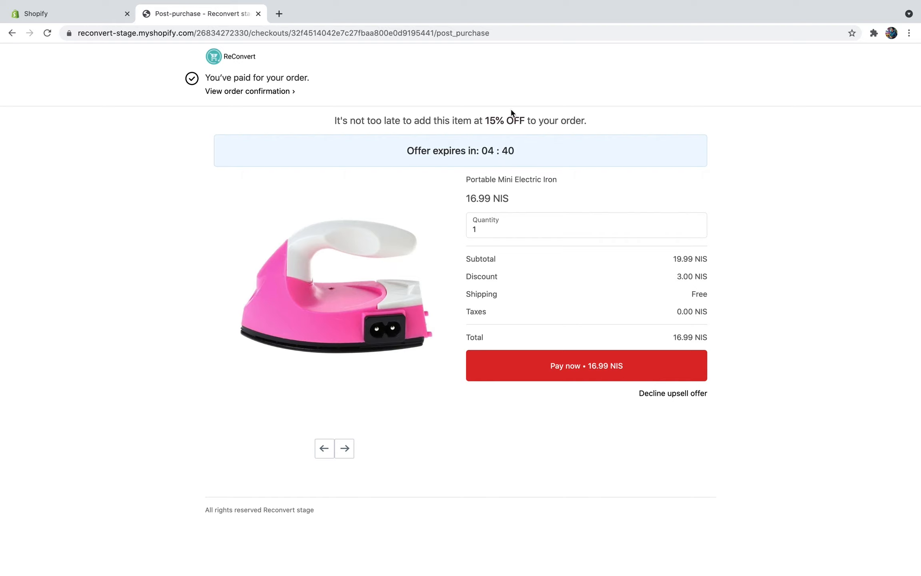
# Accept the Portable Mini Electric Iron upsell and decline the plant pillow cover upsell.
pyautogui.click(529, 360)
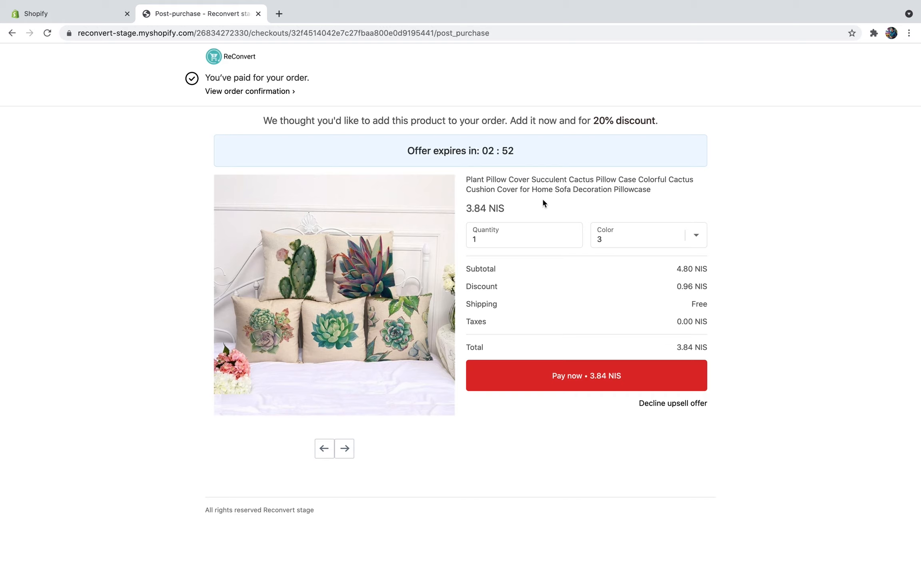
pyautogui.click(679, 402)
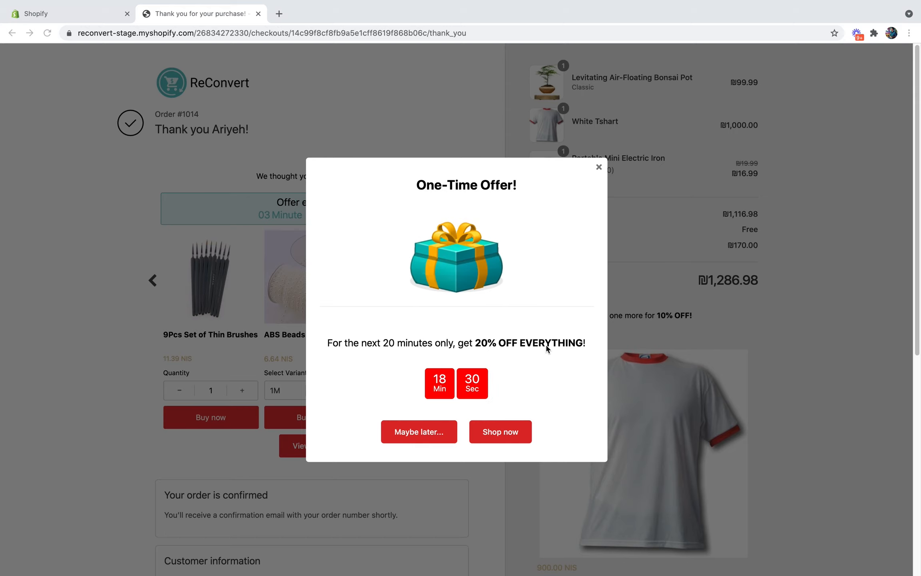
# Dismiss the One-Time Offer popup and review the thank you page's product recommendations, 10% OFF offer and order details.
pyautogui.click(404, 434)
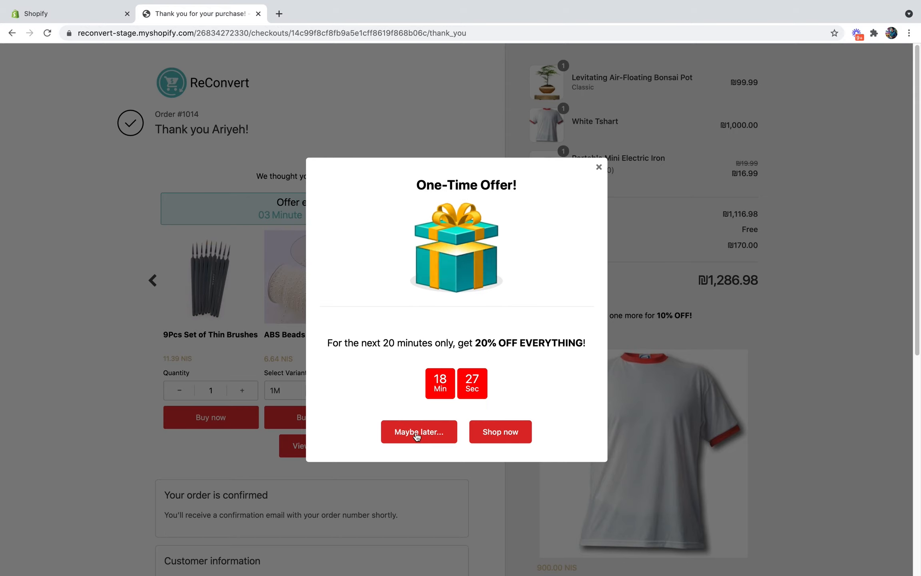
pyautogui.click(404, 434)
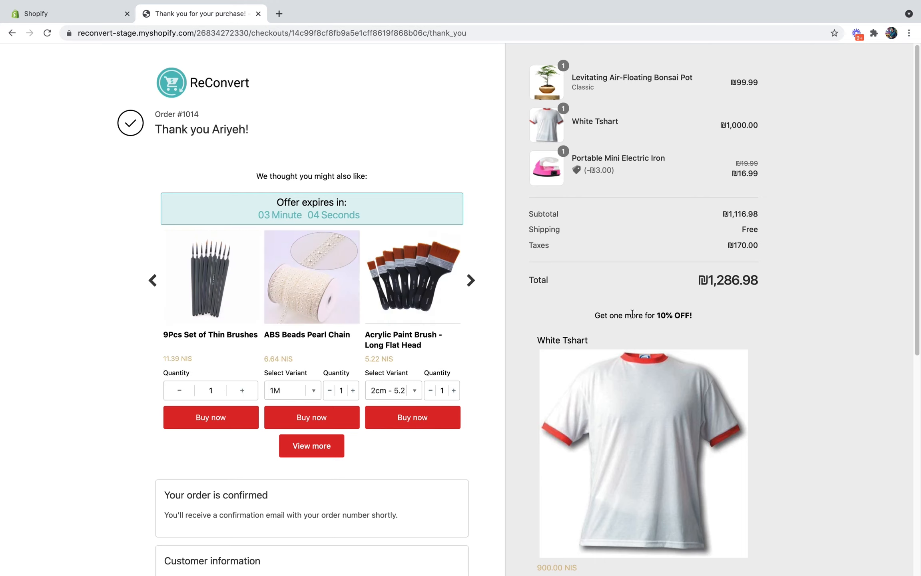
pyautogui.scroll(-4, 599, 264)
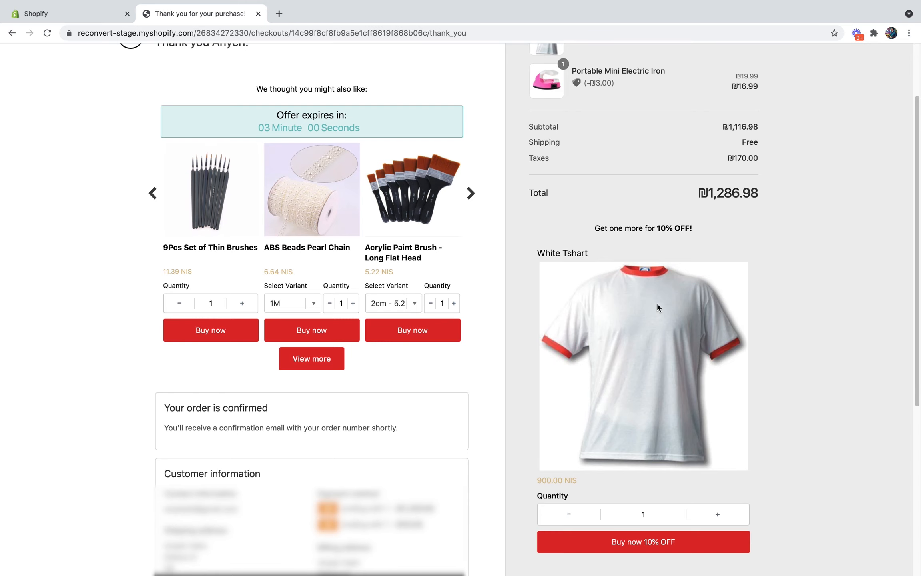
pyautogui.scroll(1, 658, 306)
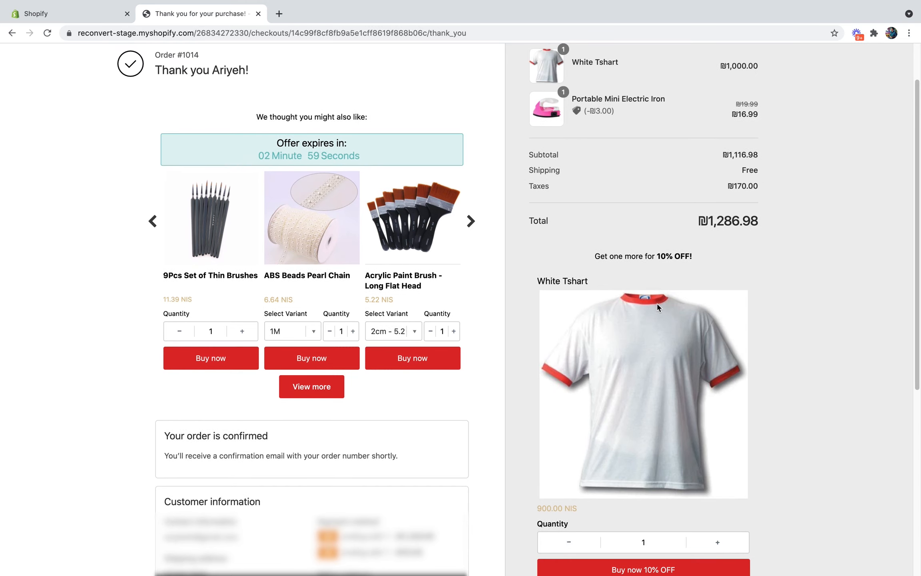
pyautogui.click(471, 222)
pyautogui.scroll(-8, 472, 222)
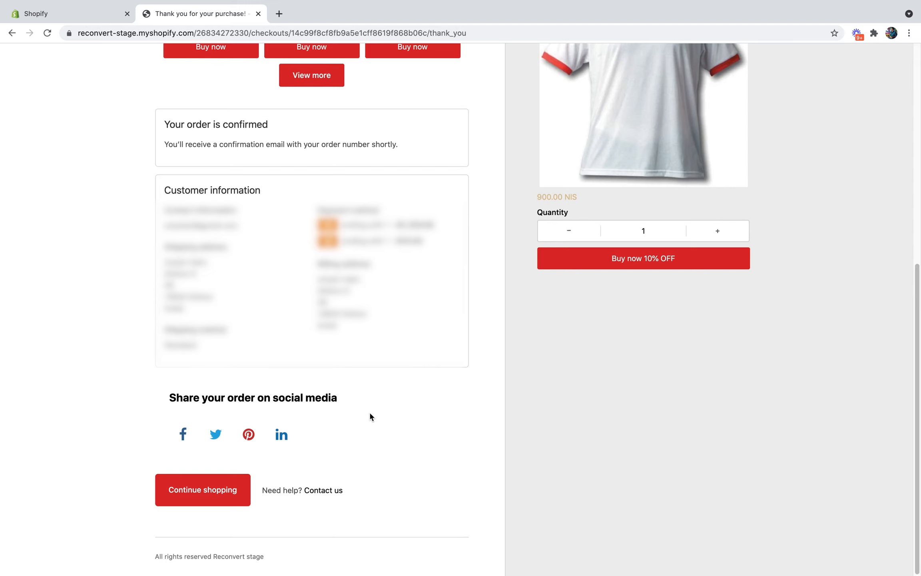
# Return to the Shopify admin and reload the ReConvert dashboard to review its sales statistics, and briefly open the support chat.
pyautogui.scroll(4, 369, 411)
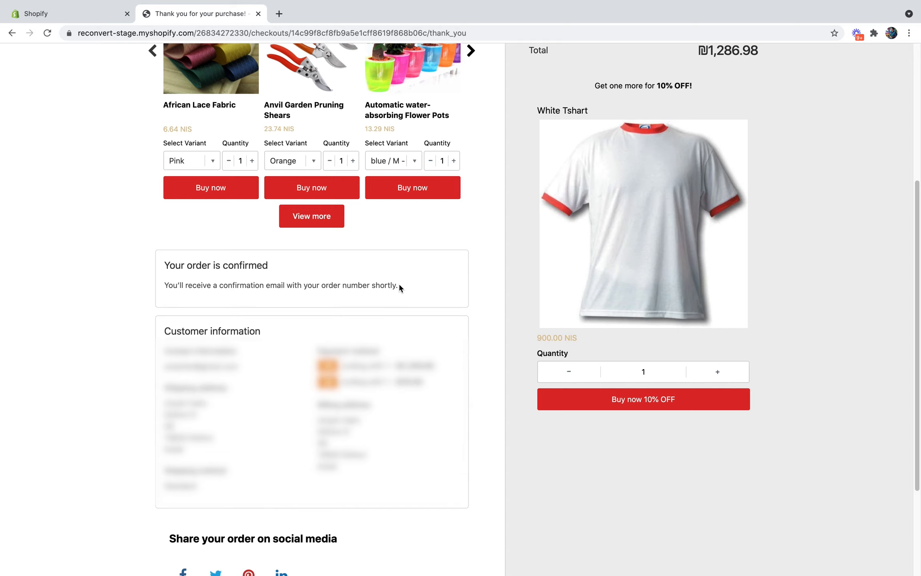
pyautogui.scroll(5, 399, 285)
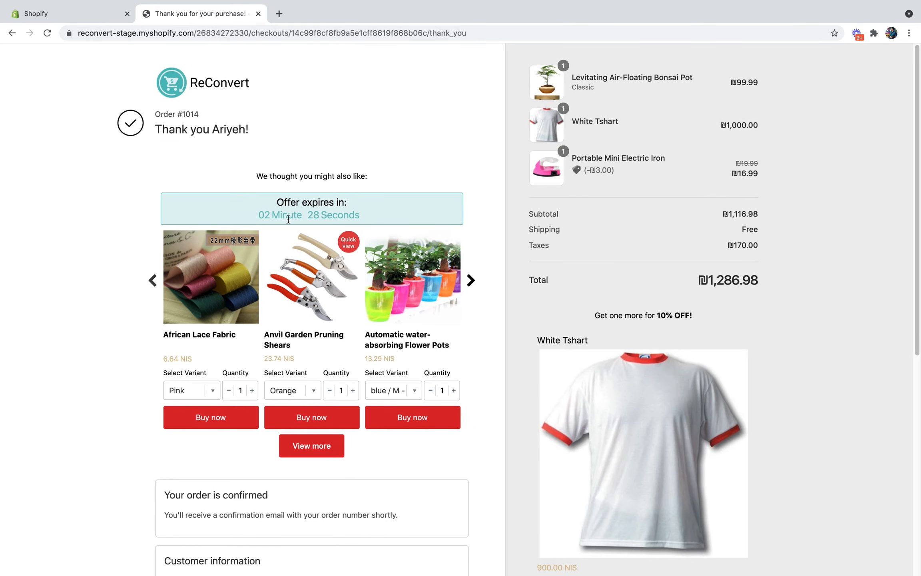
pyautogui.click(102, 15)
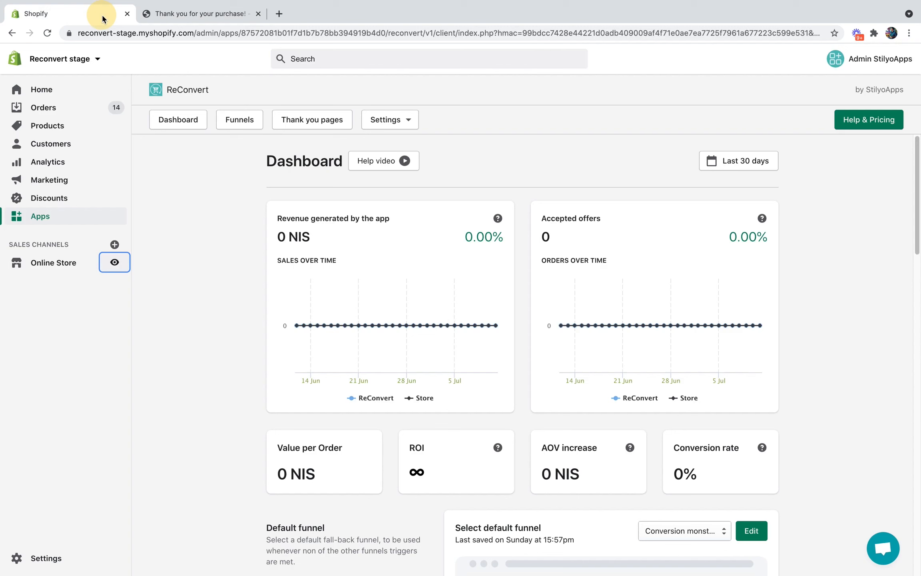
pyautogui.click(47, 33)
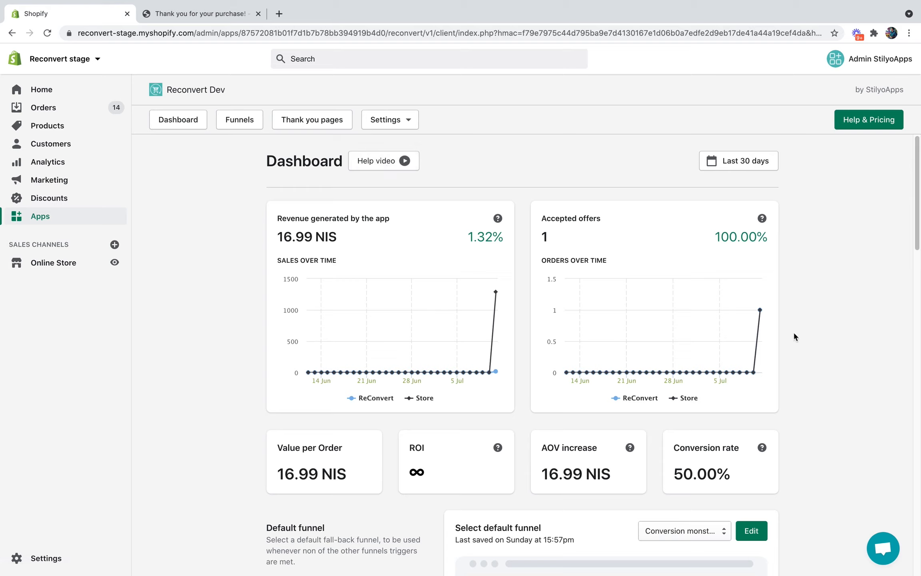
pyautogui.click(881, 540)
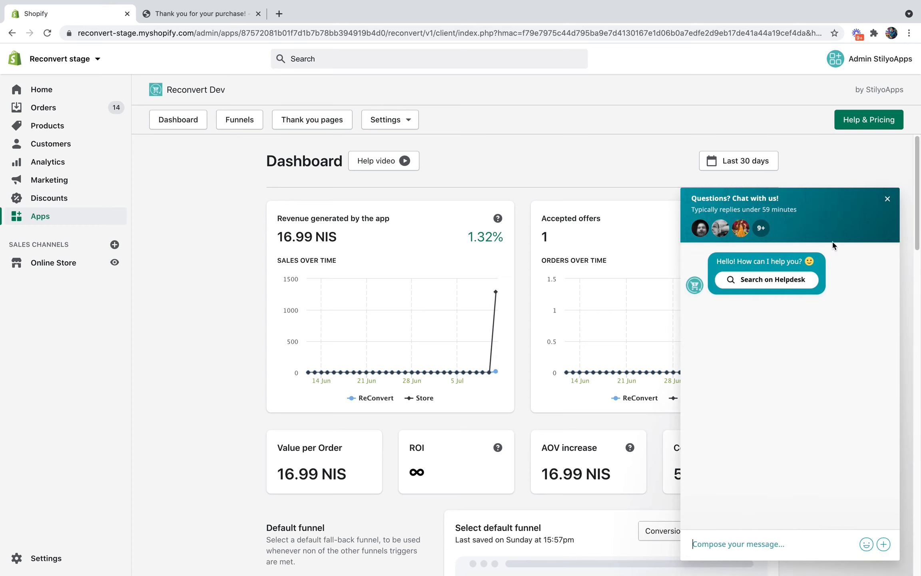
pyautogui.click(884, 199)
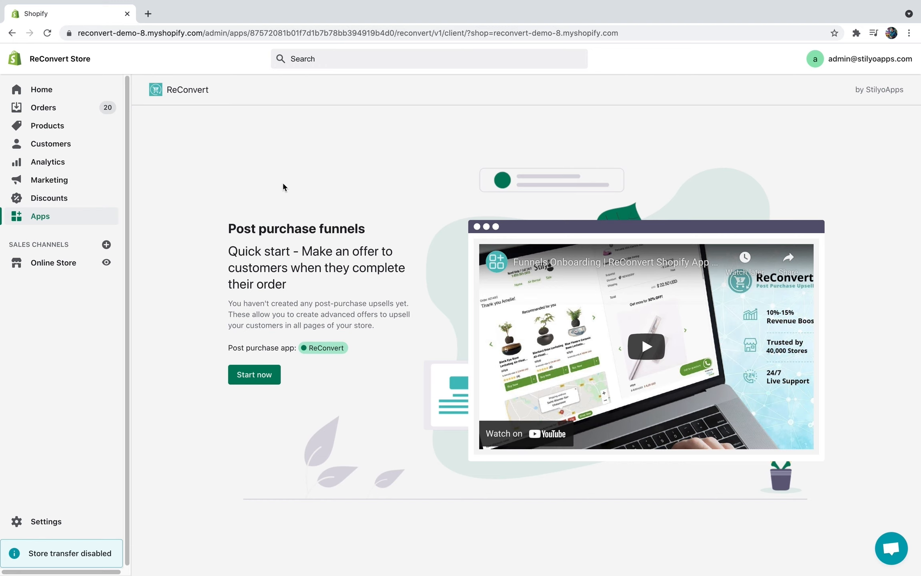
# Start a post-purchase funnel manually from the Empty funnel template.
pyautogui.click(254, 374)
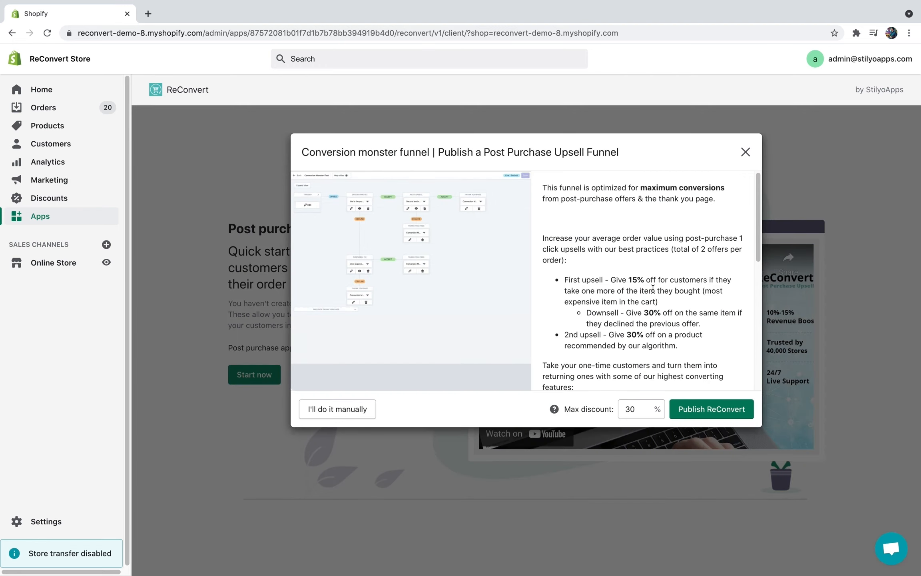
pyautogui.click(334, 410)
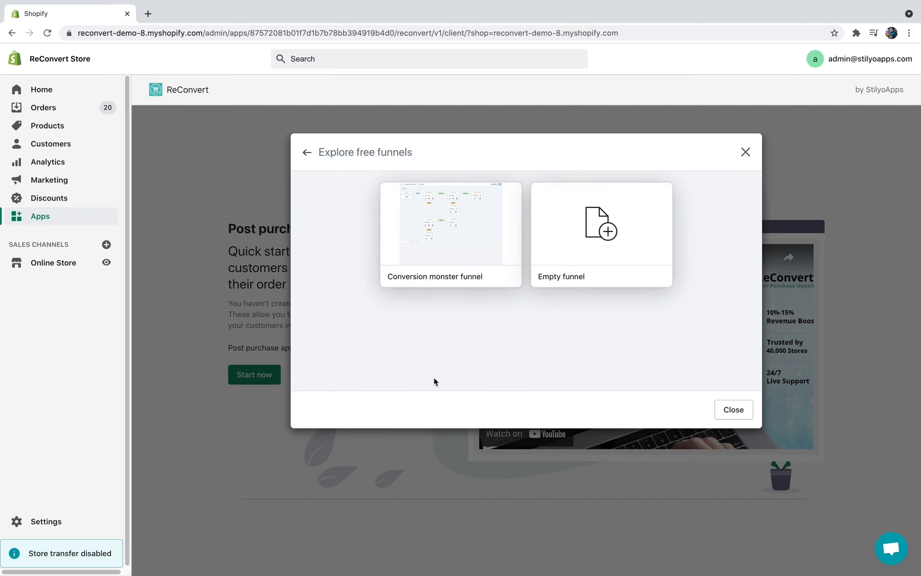
pyautogui.click(597, 242)
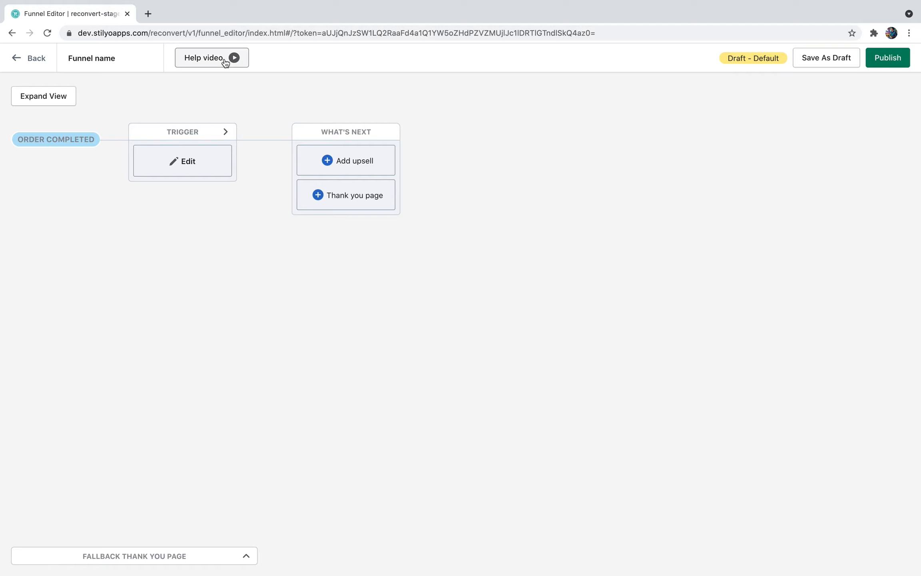
# Name the new funnel "My first funnel".
pyautogui.click(98, 60)
pyautogui.write('My')
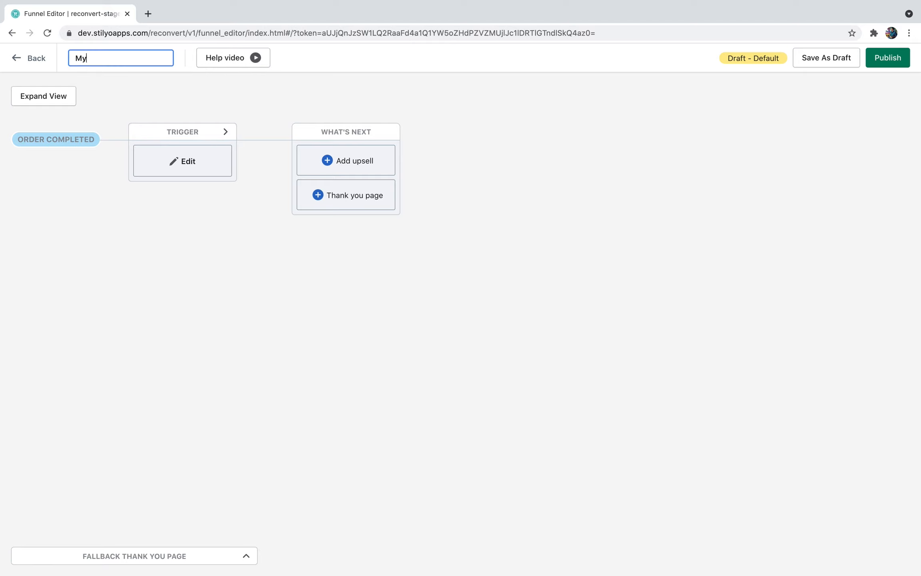
pyautogui.write(' first funnel')
pyautogui.click(167, 91)
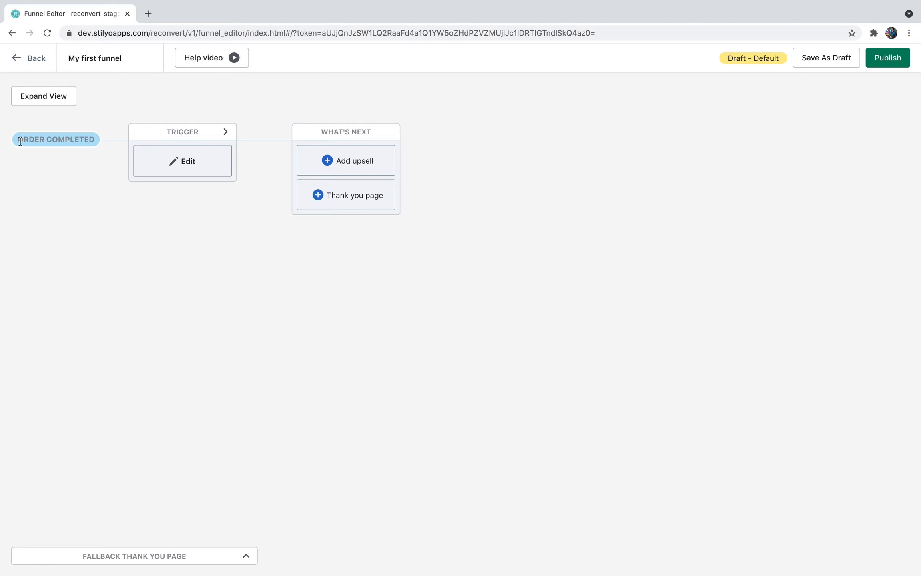
pyautogui.moveTo(20, 139); pyautogui.dragTo(95, 143)
pyautogui.click(85, 158)
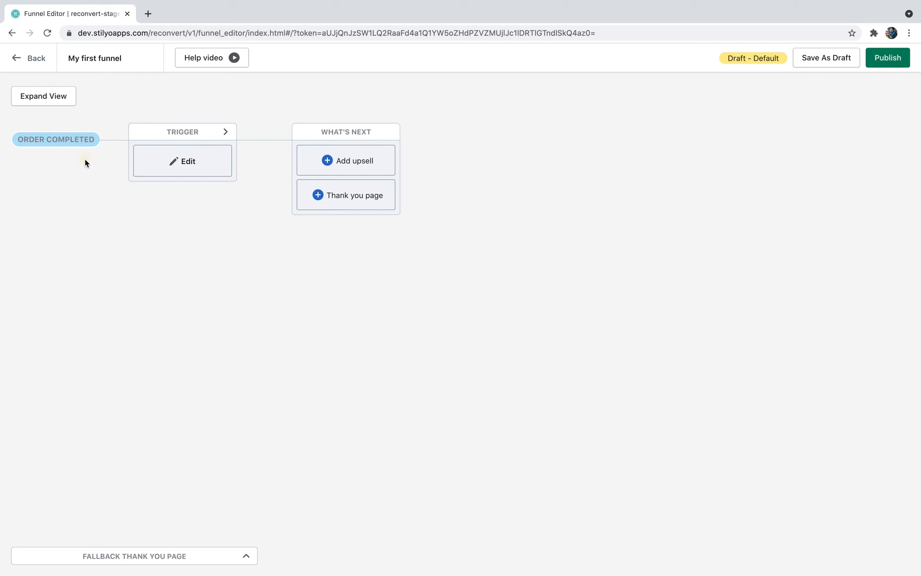
# Expand the funnel trigger, set its category to Customer information, and examine the available parameters.
pyautogui.click(225, 132)
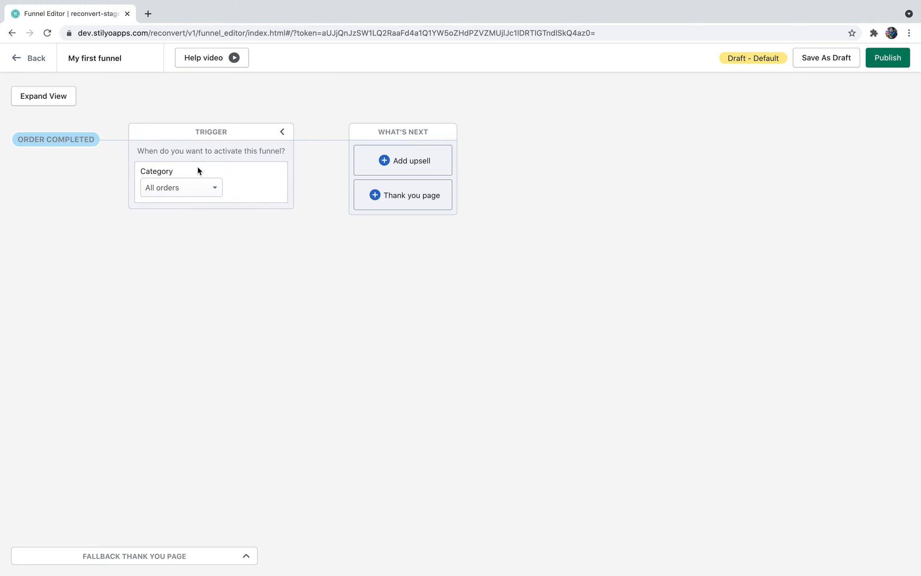
pyautogui.click(185, 187)
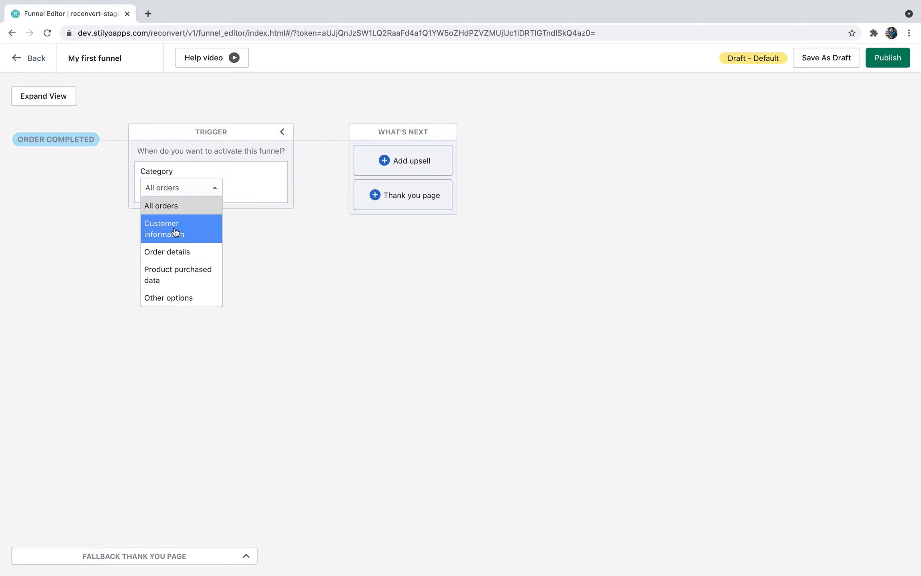
pyautogui.click(181, 233)
pyautogui.click(267, 193)
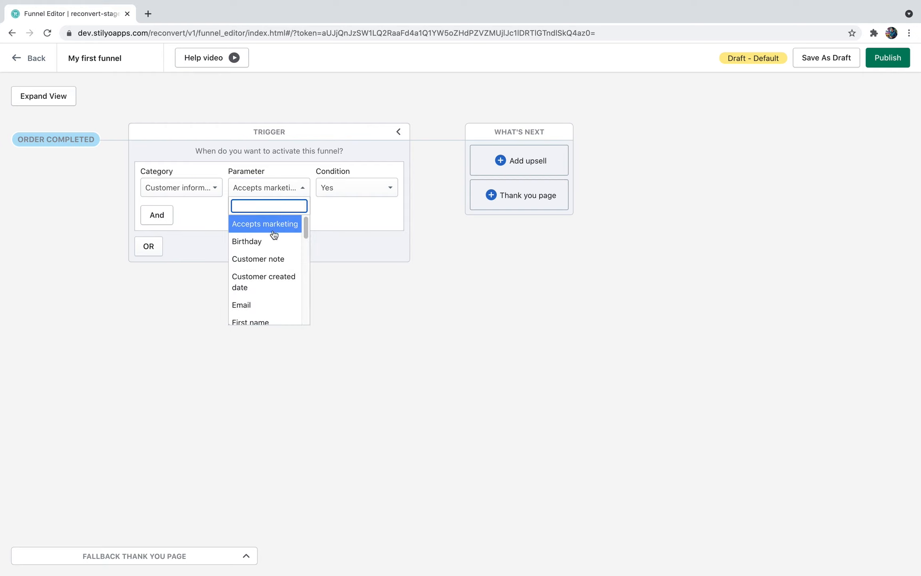
pyautogui.scroll(-3, 274, 235)
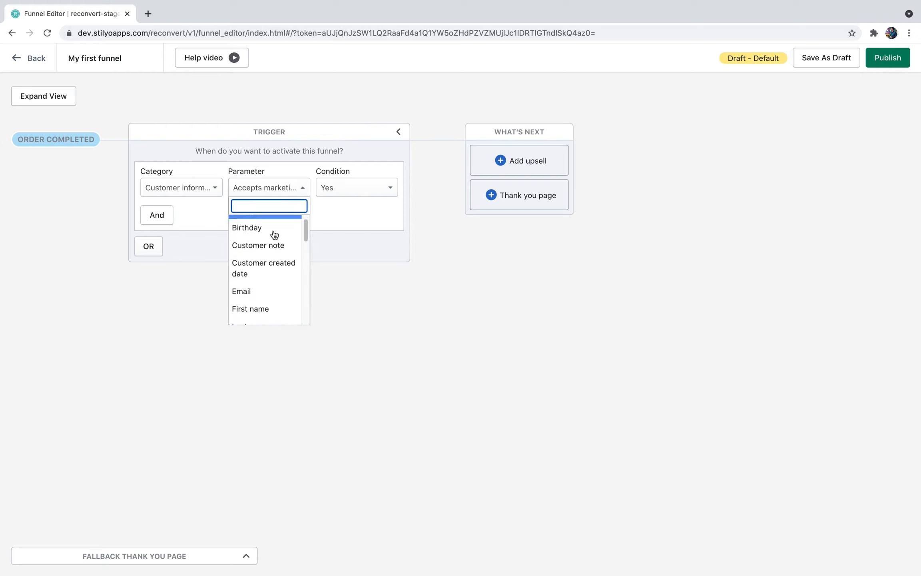
pyautogui.scroll(-4, 274, 235)
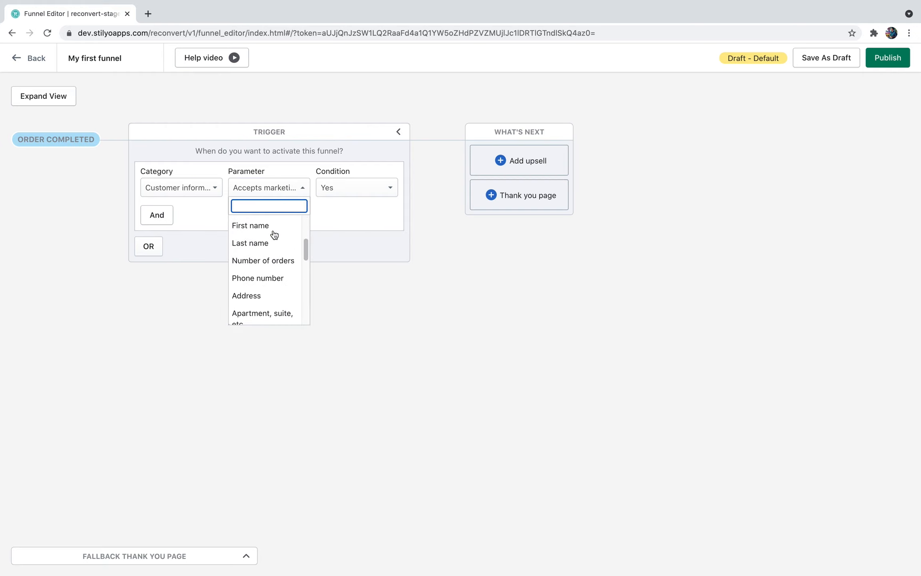
pyautogui.scroll(-4, 275, 235)
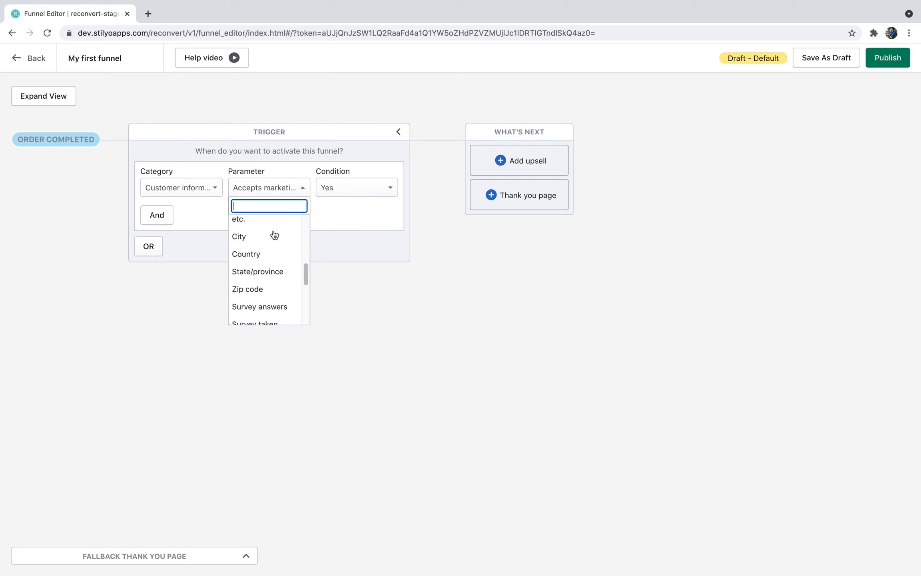
pyautogui.scroll(-3, 274, 235)
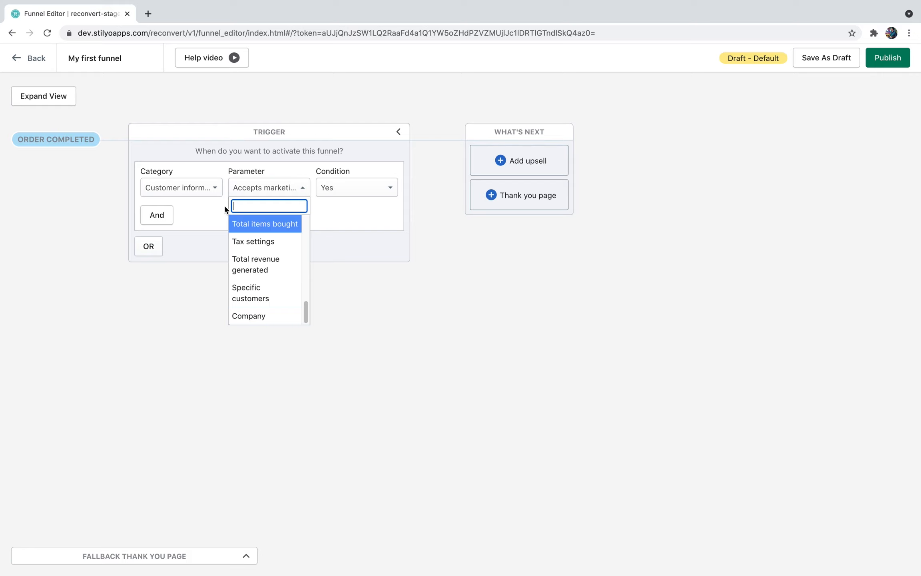
# Set the trigger category to Order details and open its list of parameters.
pyautogui.click(196, 191)
pyautogui.click(177, 251)
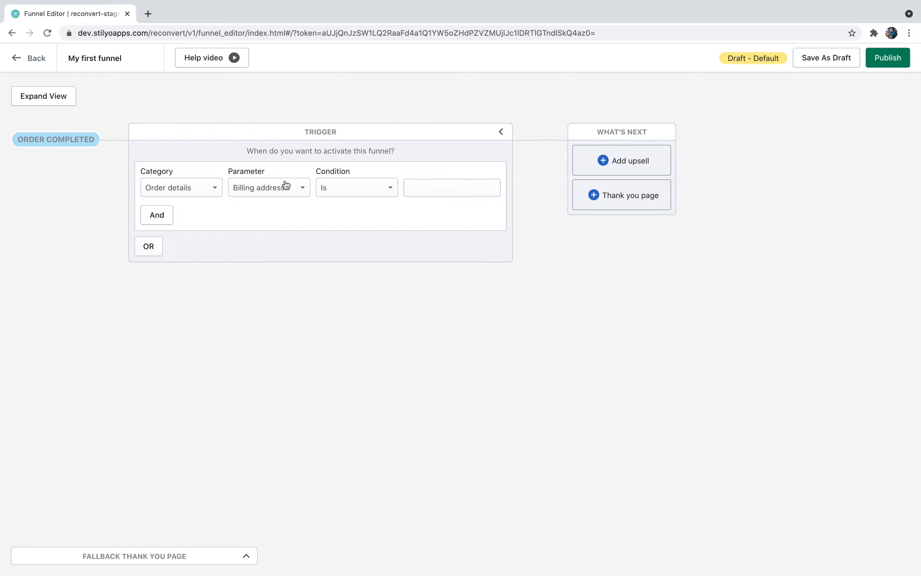
pyautogui.click(264, 192)
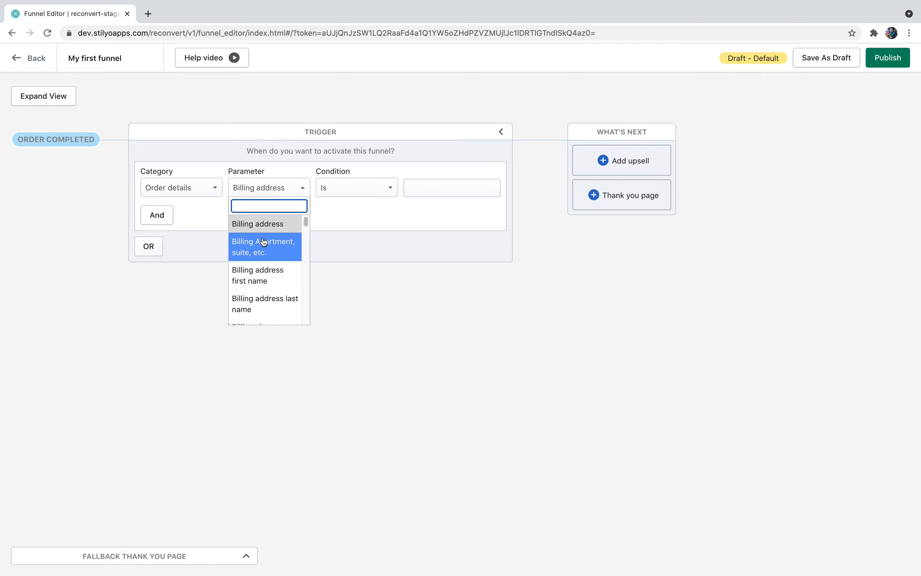
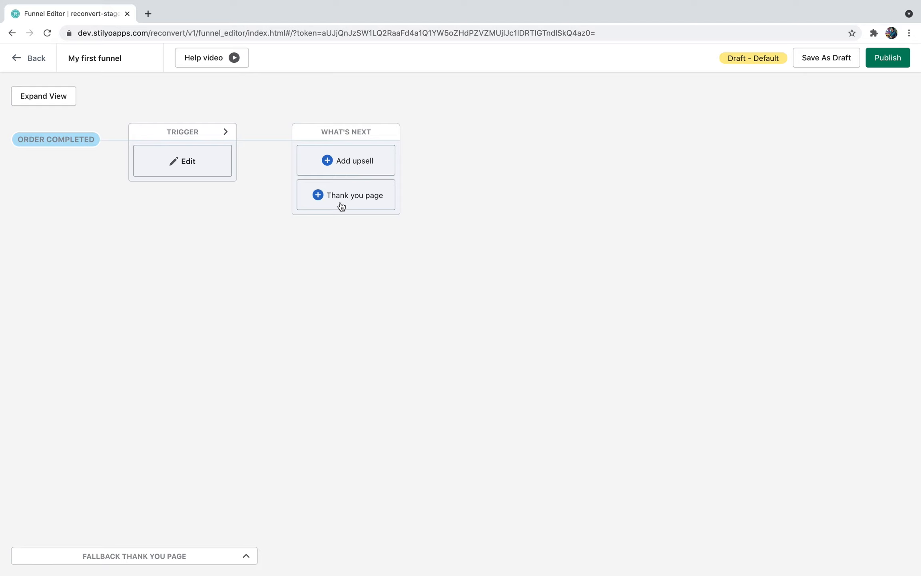
# Add an upsell with a new offer to the funnel and name the offer "1st offer - same product - 20% discount".
pyautogui.click(362, 160)
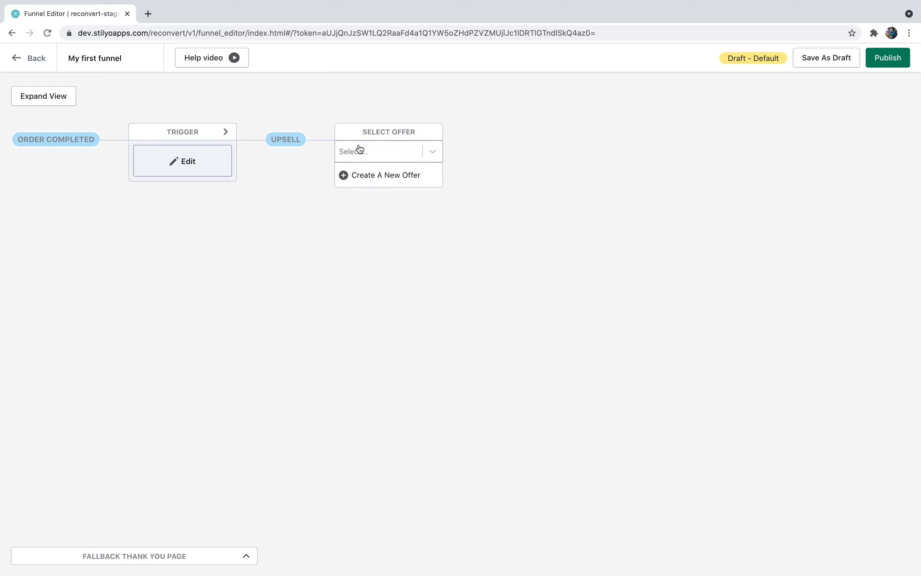
pyautogui.click(382, 180)
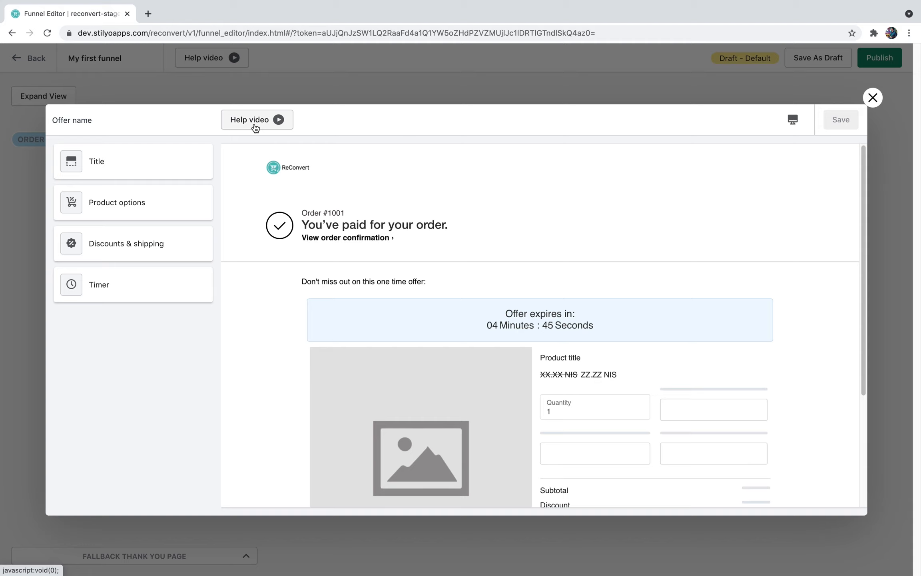
pyautogui.click(160, 176)
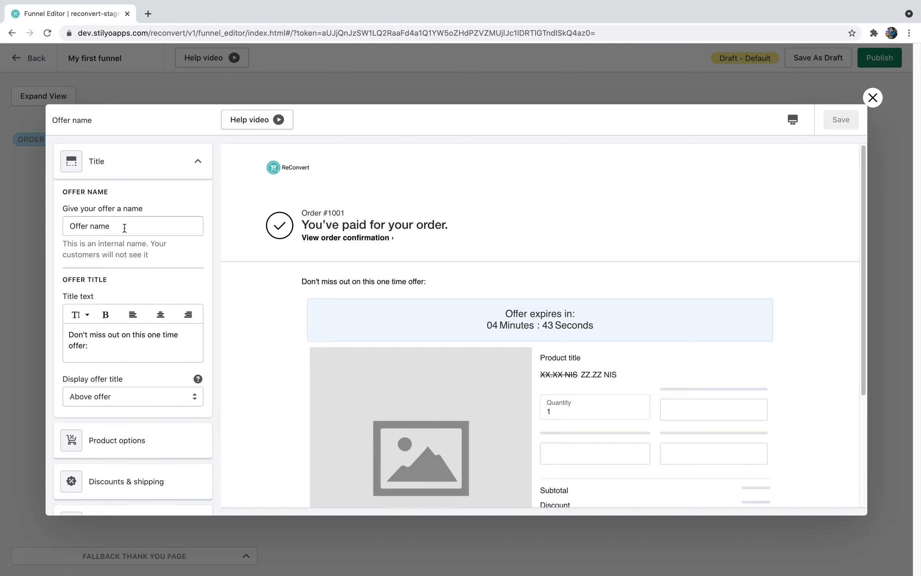
pyautogui.moveTo(129, 226); pyautogui.dragTo(9, 231)
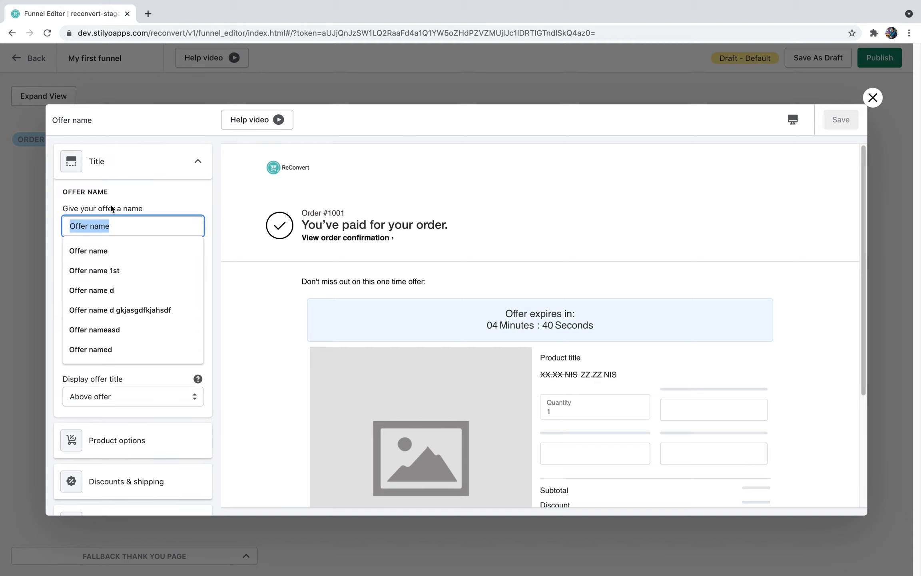
pyautogui.write('1st ')
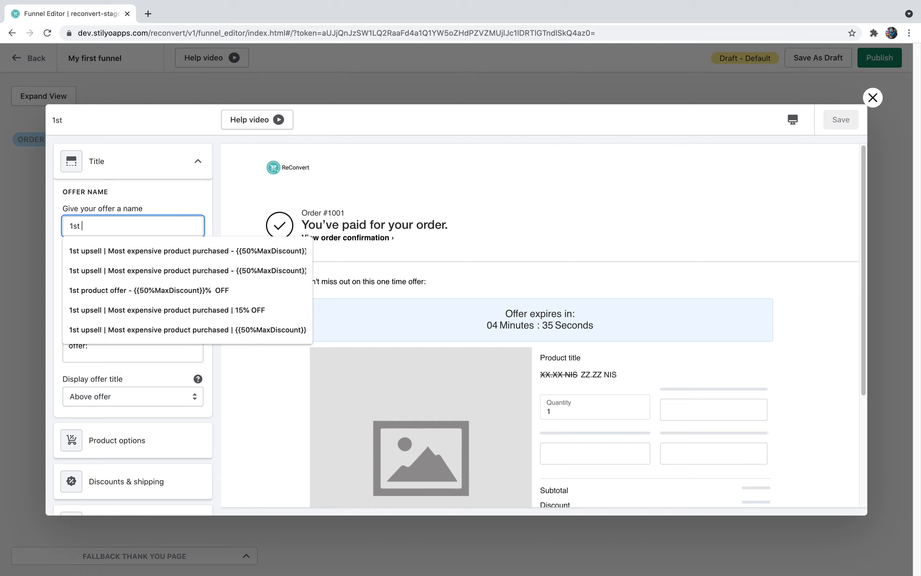
pyautogui.write('offer - same product - 20% discount')
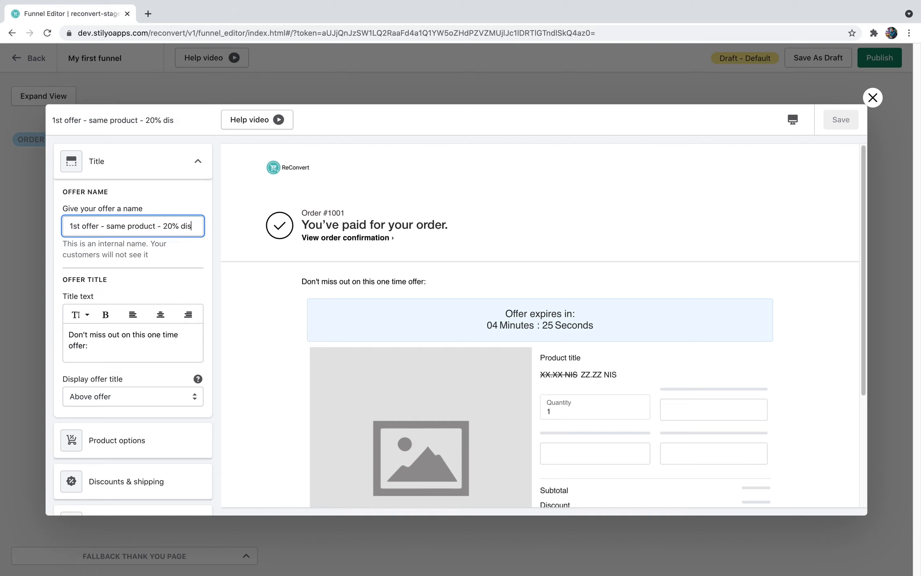
pyautogui.click(162, 194)
# Replace the offer's title text with "One time offer! get one more for 20% OFF!".
pyautogui.scroll(-3, 164, 195)
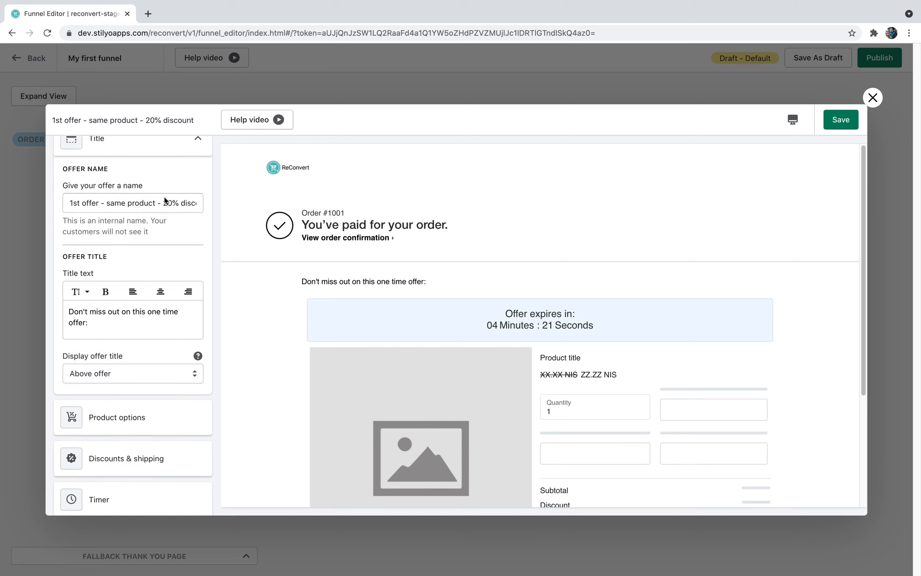
pyautogui.moveTo(105, 305); pyautogui.dragTo(5, 226)
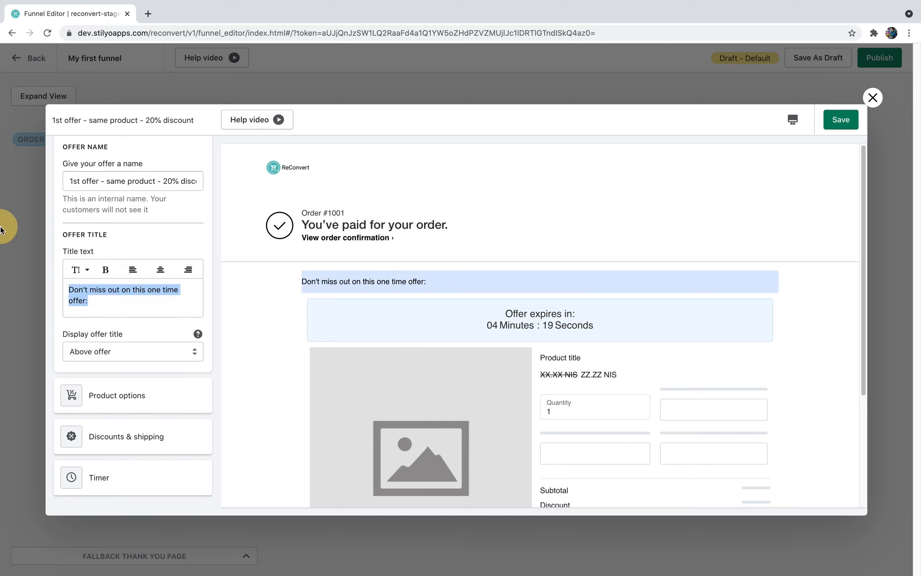
pyautogui.write('One time offer! get one more for 20% OFF!')
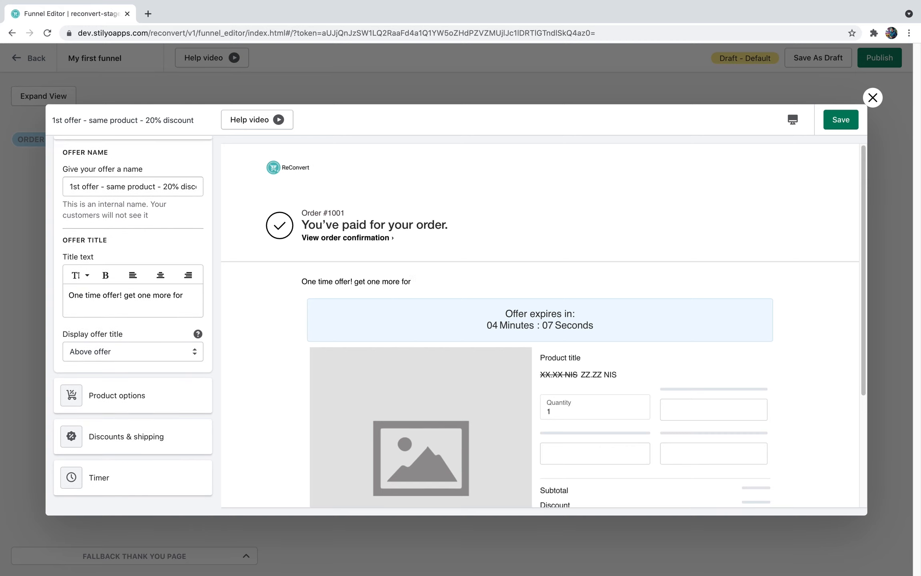
# Format the offer title by centering it, making "20% OFF!" bold and enlarging the whole text.
pyautogui.press('super+a')
pyautogui.click(160, 271)
pyautogui.click(160, 296)
pyautogui.moveTo(154, 301); pyautogui.dragTo(115, 300)
pyautogui.click(107, 270)
pyautogui.press('super+a')
pyautogui.click(80, 269)
pyautogui.click(88, 338)
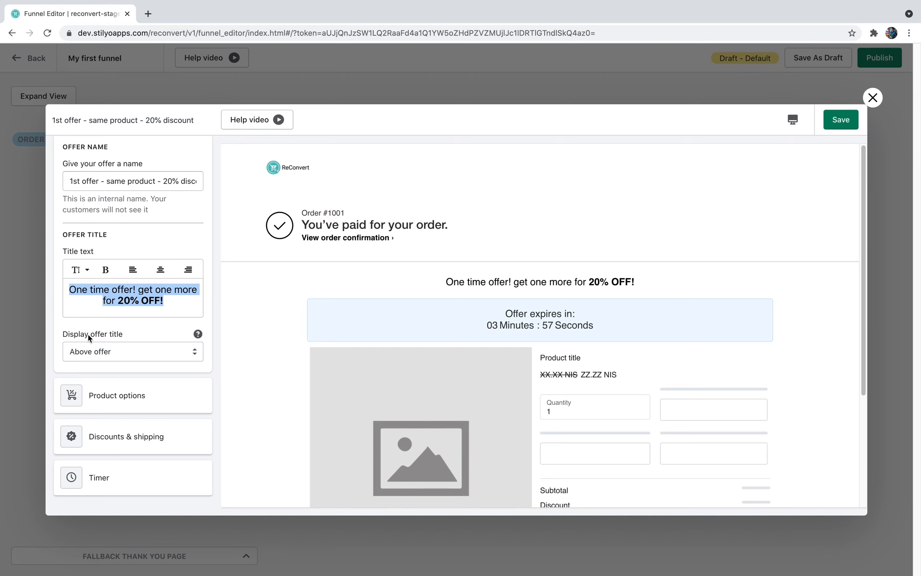
# Examine the offer's product options, including the product source choices, layout, image and quantity picker settings.
pyautogui.click(122, 394)
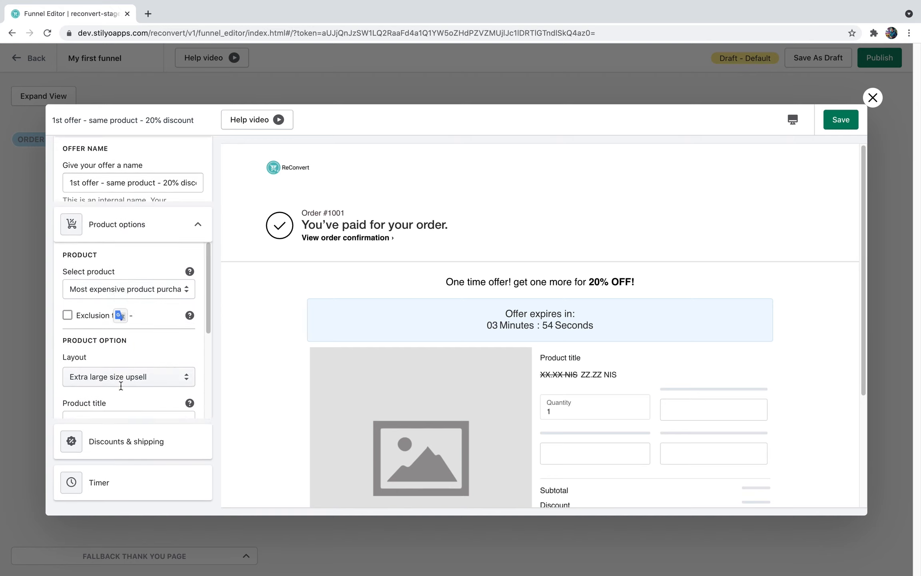
pyautogui.scroll(-2, 120, 314)
pyautogui.scroll(-1, 544, 264)
pyautogui.scroll(-1, 544, 264)
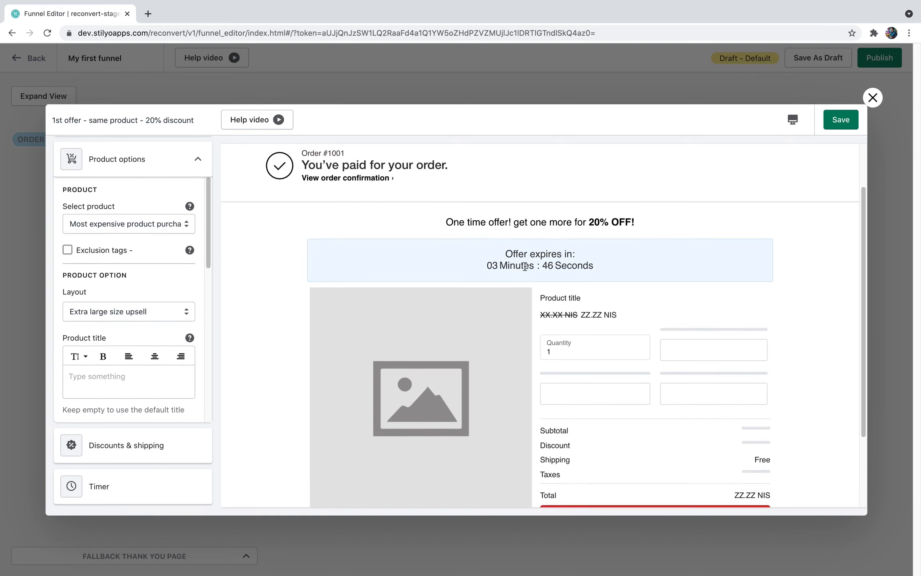
pyautogui.click(162, 229)
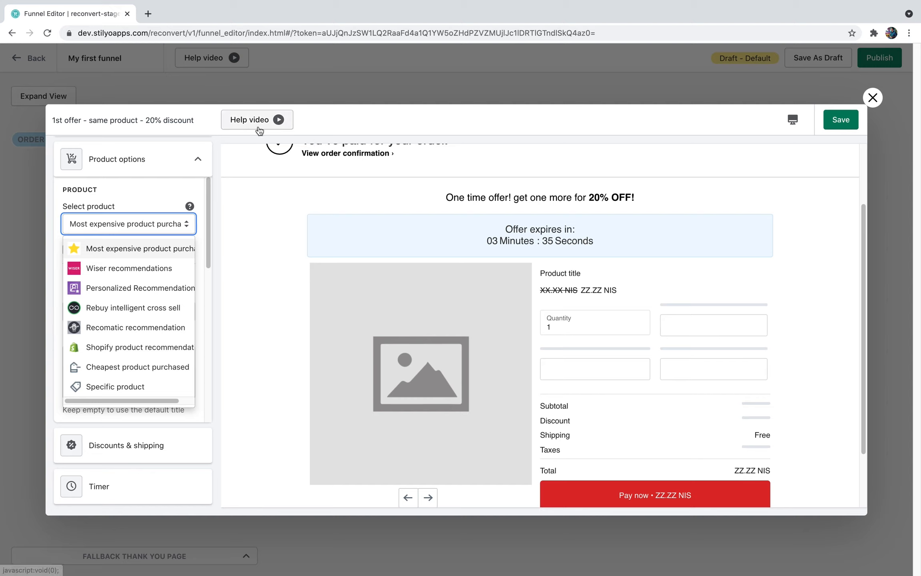
pyautogui.click(167, 185)
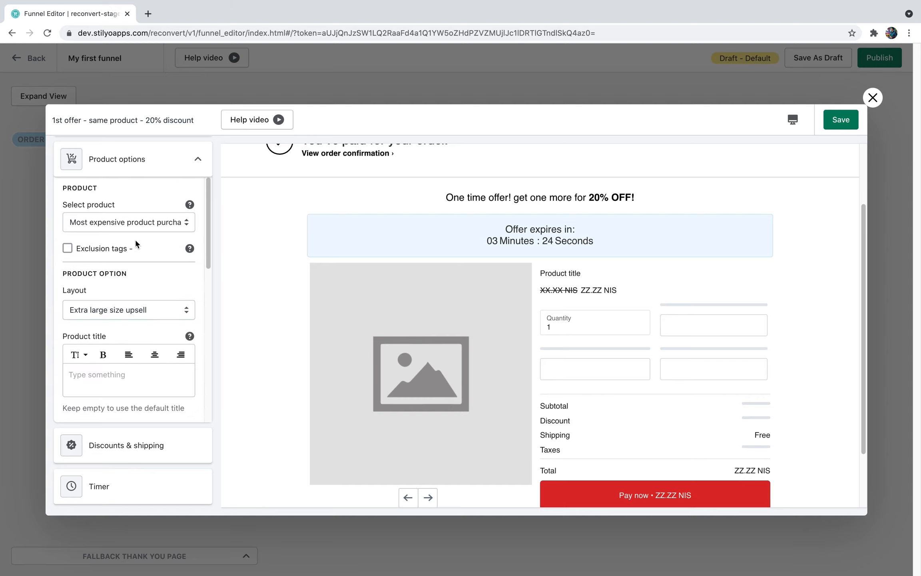
pyautogui.scroll(-3, 135, 239)
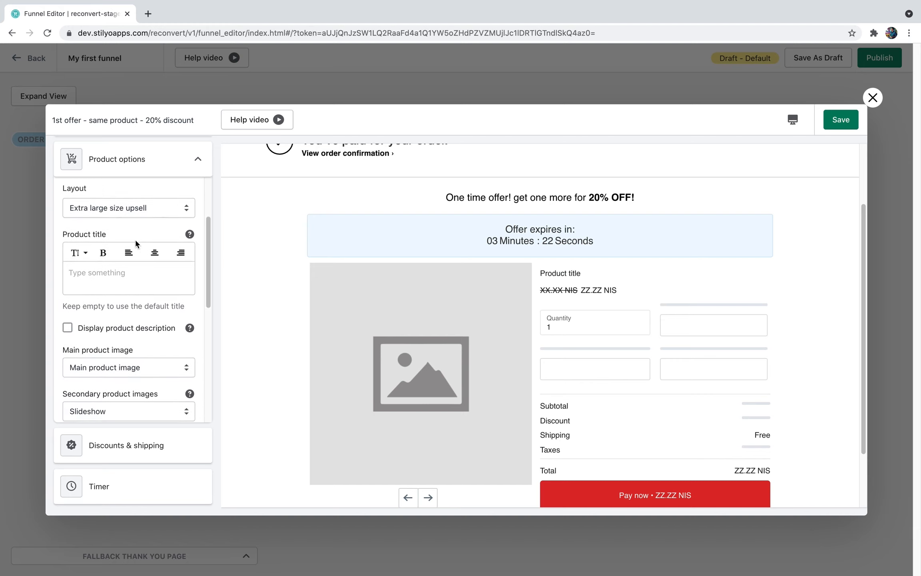
pyautogui.scroll(-7, 136, 241)
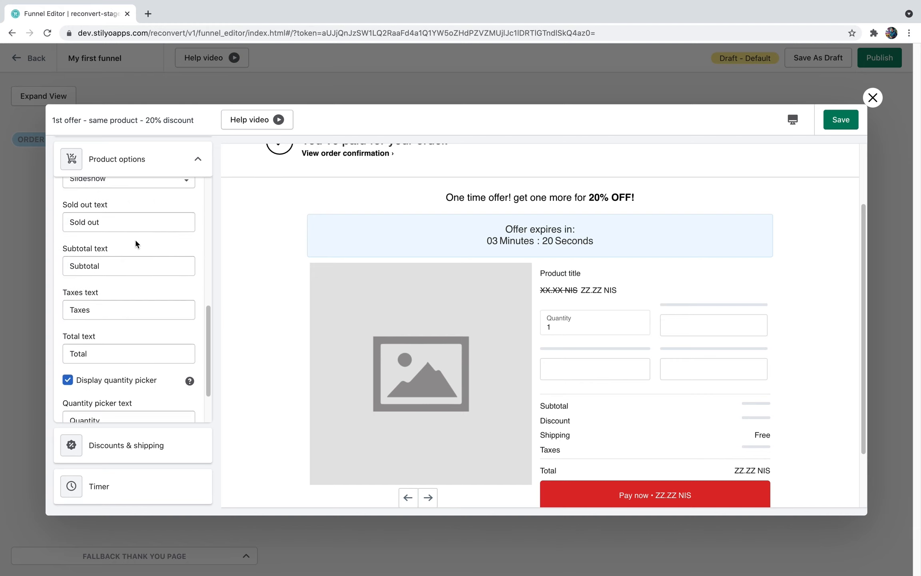
# Set the first offer's percentage discount value to 20.
pyautogui.click(116, 439)
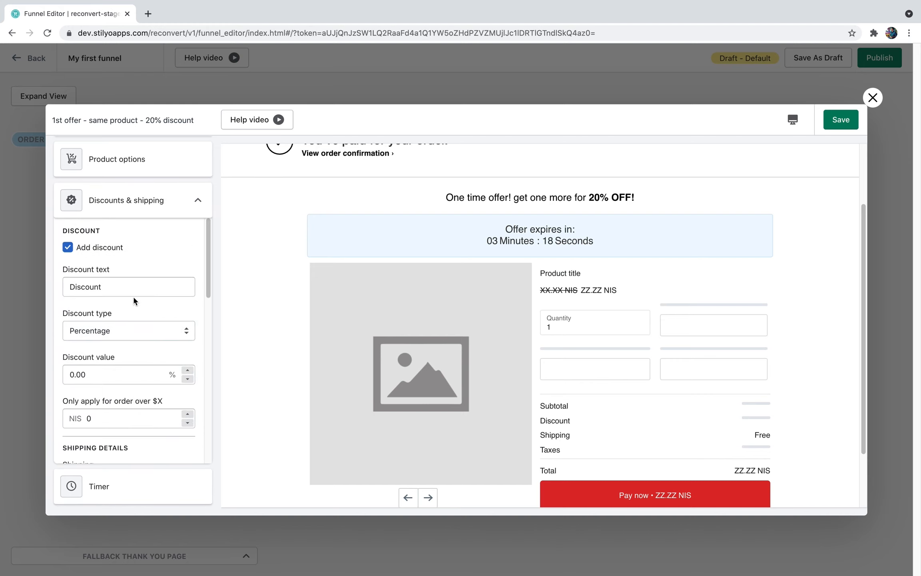
pyautogui.doubleClick(102, 381)
pyautogui.write('20')
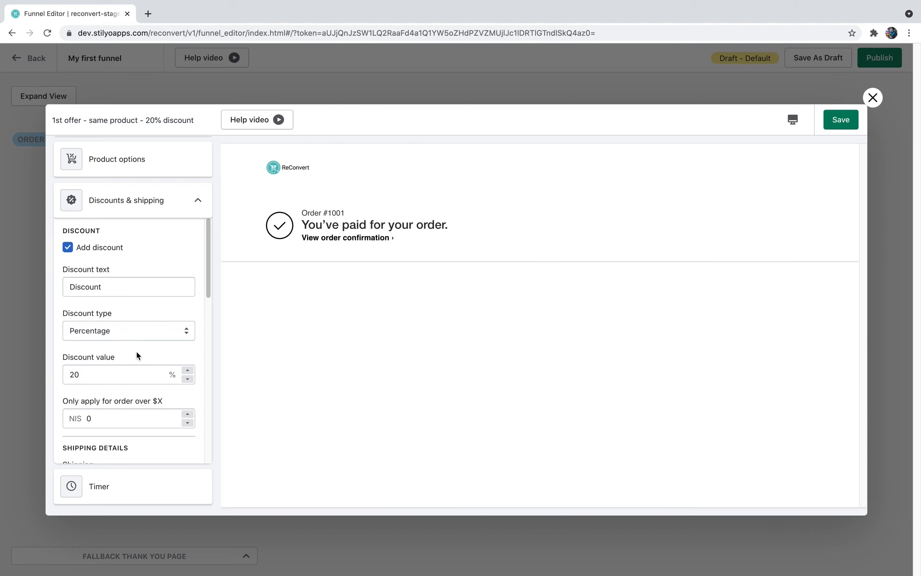
pyautogui.scroll(-1, 136, 350)
pyautogui.scroll(-3, 137, 354)
# Clear the Days, Hours, Minutes and Seconds label texts in the first offer's timer settings.
pyautogui.click(98, 486)
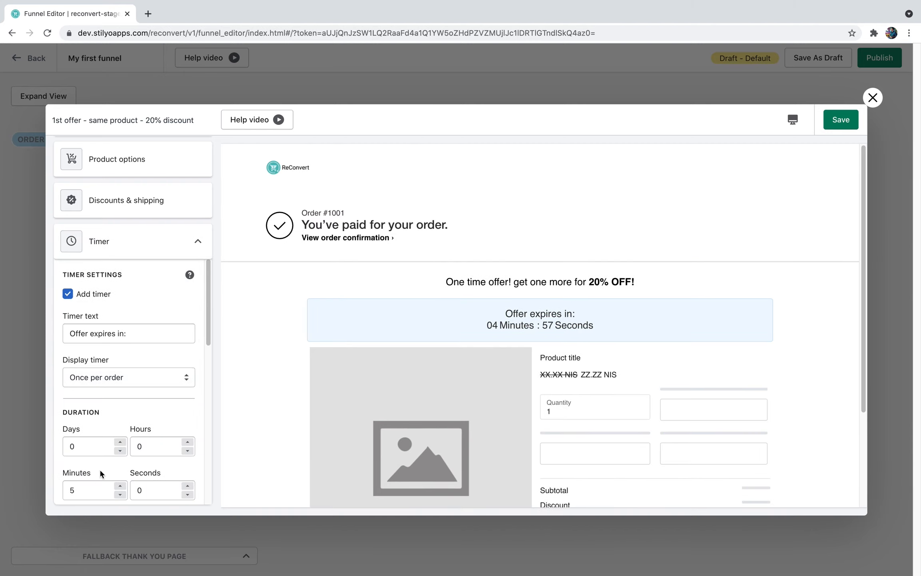
pyautogui.scroll(-8, 142, 338)
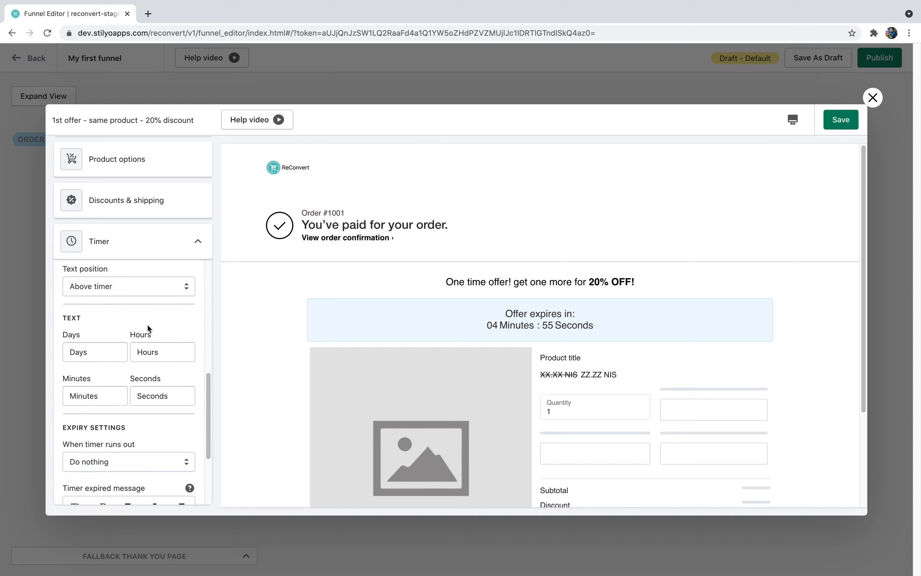
pyautogui.moveTo(109, 343); pyautogui.dragTo(14, 332)
pyautogui.press('BackSpace')
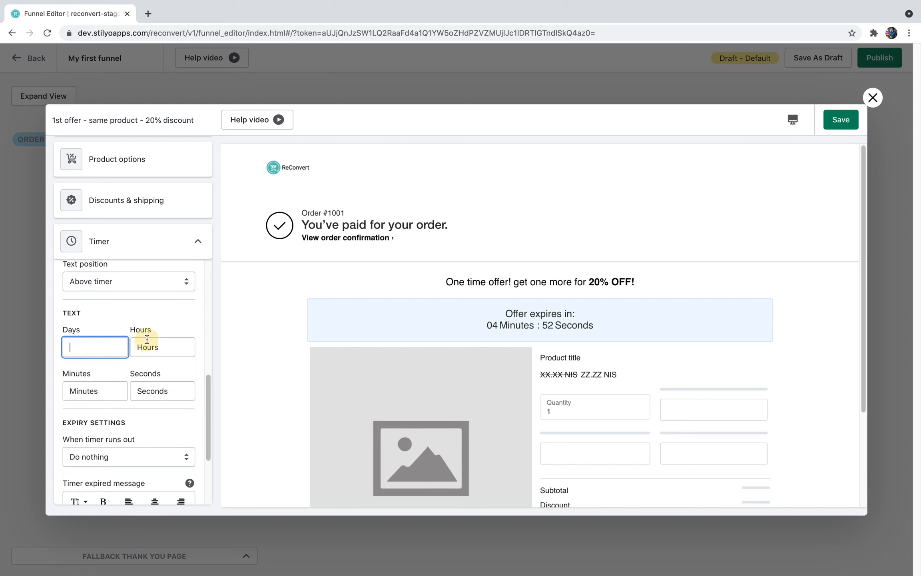
pyautogui.doubleClick(146, 339)
pyautogui.press('BackSpace')
pyautogui.doubleClick(147, 390)
pyautogui.press('BackSpace')
pyautogui.doubleClick(86, 390)
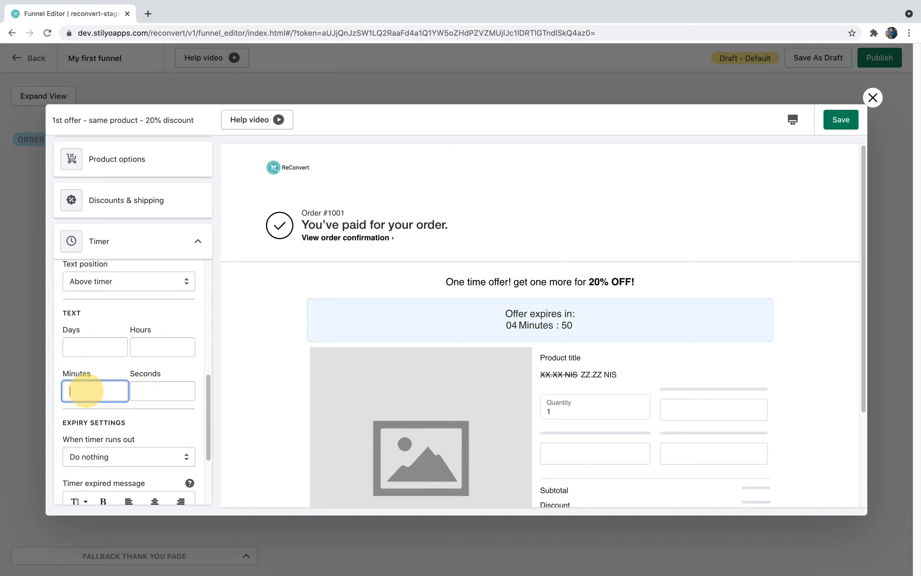
pyautogui.press('BackSpace')
# Set the timer's text position to Left to timer.
pyautogui.scroll(2, 159, 308)
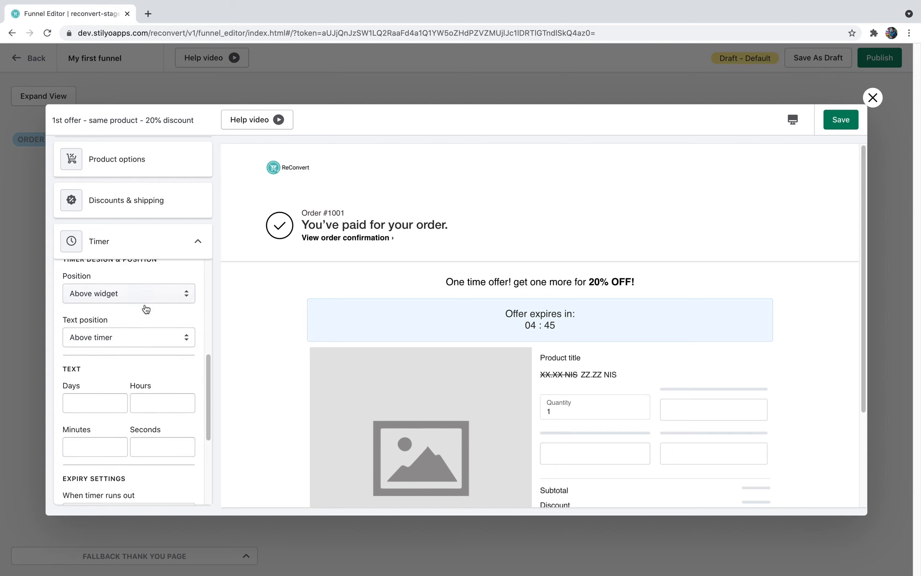
pyautogui.click(134, 337)
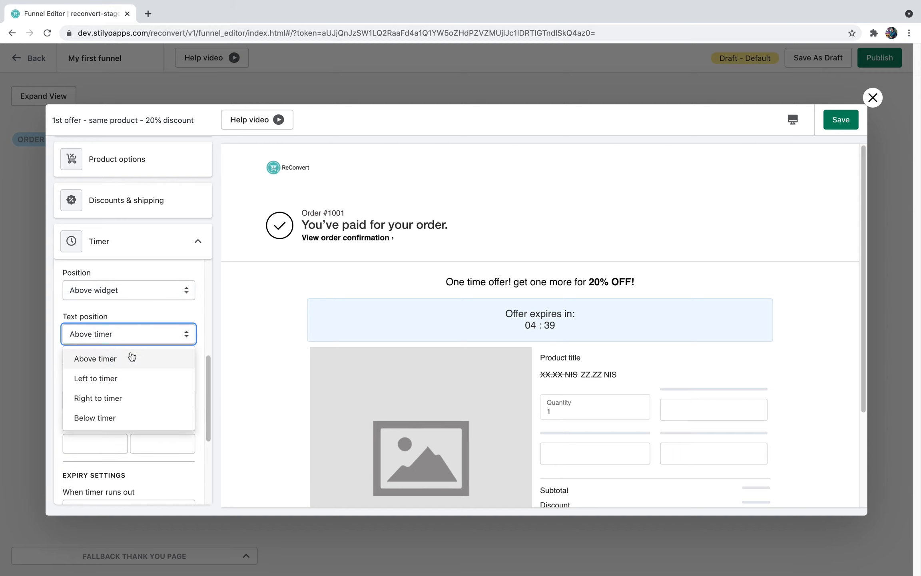
pyautogui.click(120, 379)
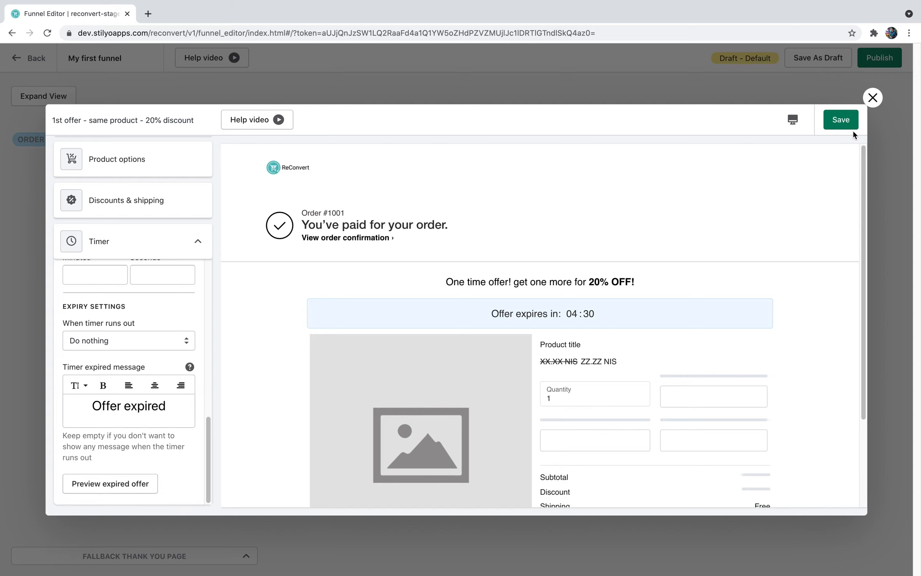
# Save the first offer and close its editor, and review the details on its card in the funnel.
pyautogui.click(844, 122)
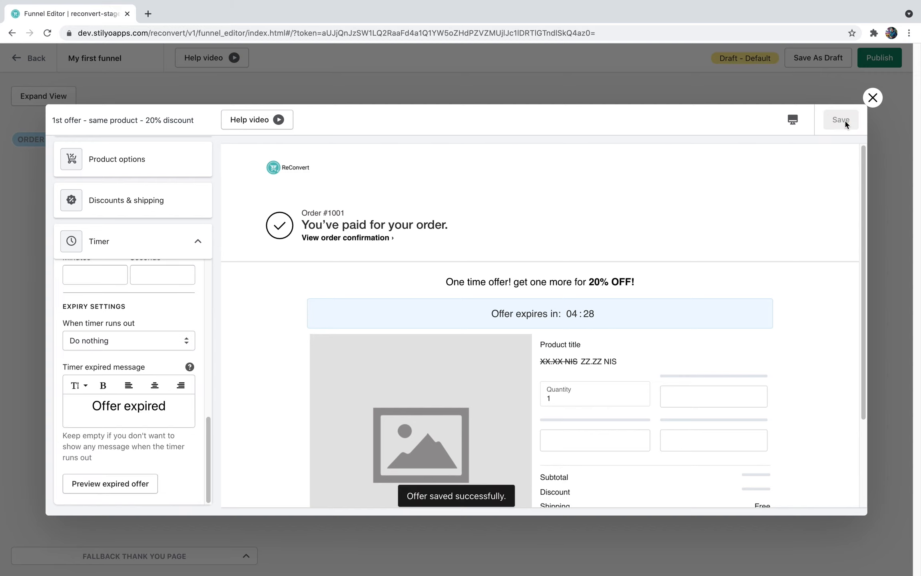
pyautogui.click(872, 104)
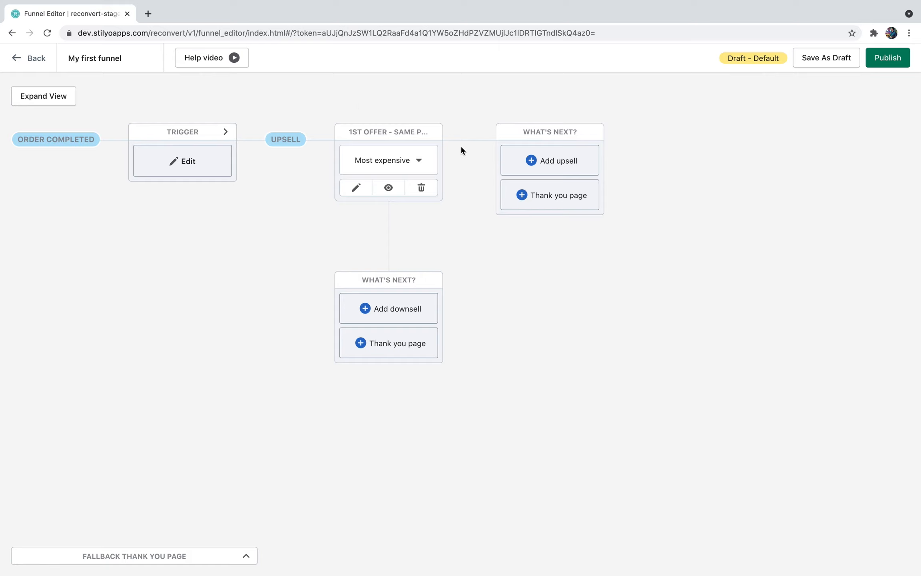
pyautogui.click(420, 161)
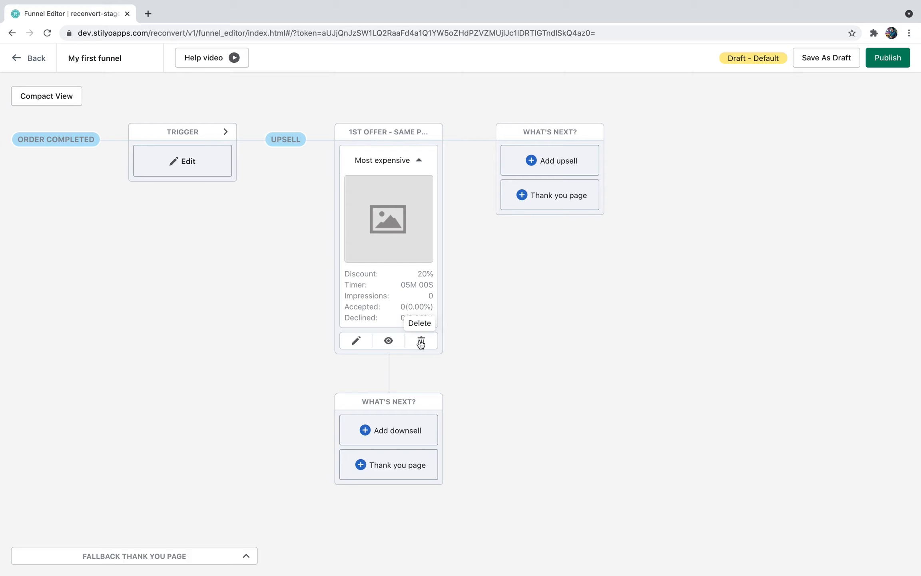
pyautogui.click(419, 161)
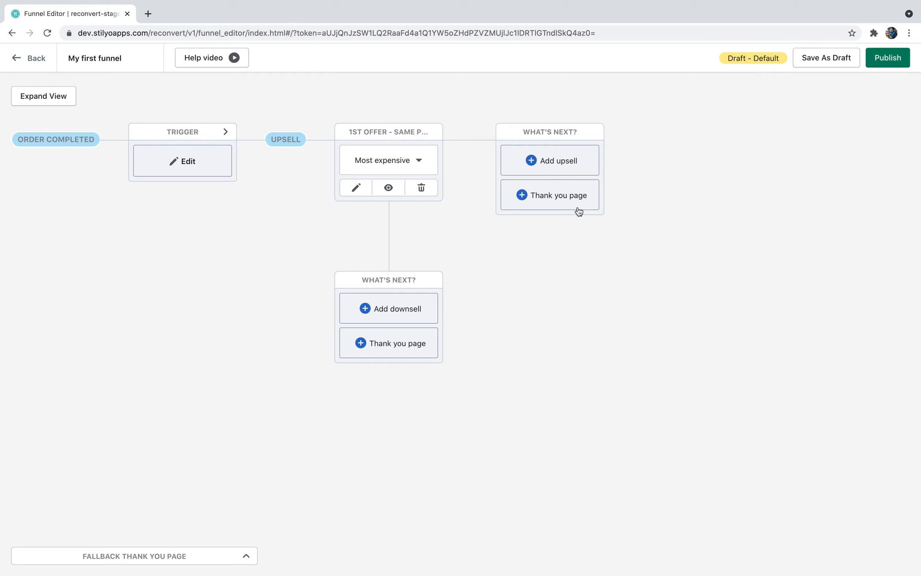
# Add an upsell with a new offer for customers who accept the first one, and name it "Mini Iron - 15% OFF".
pyautogui.click(545, 162)
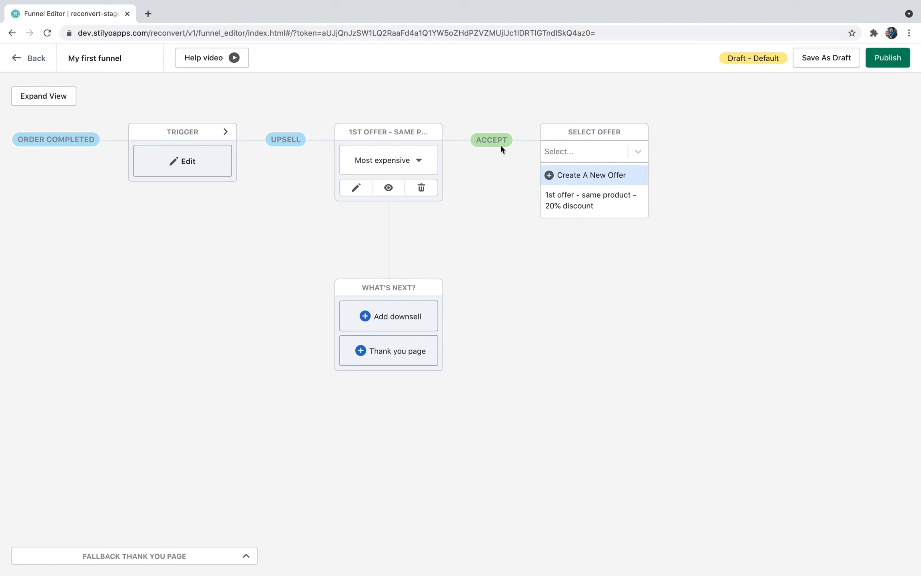
pyautogui.click(592, 175)
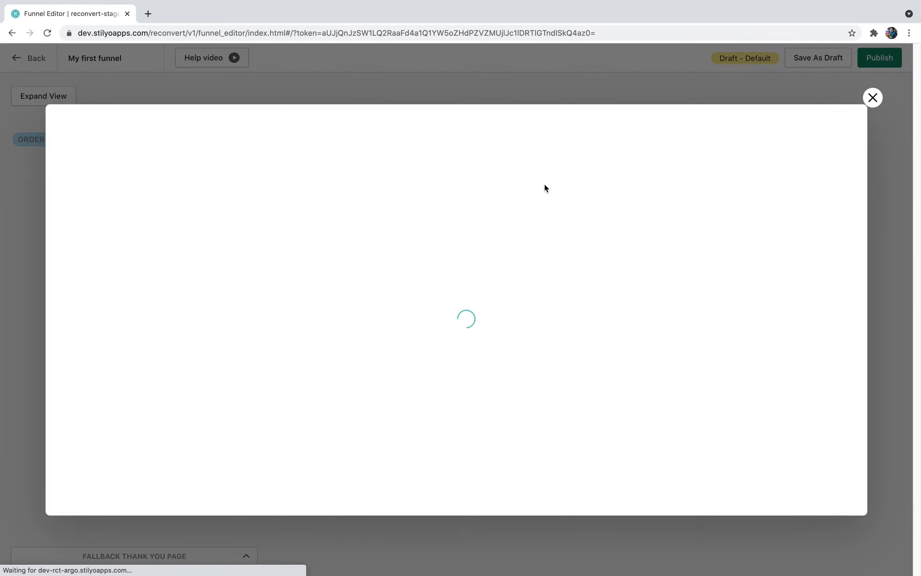
pyautogui.click(124, 174)
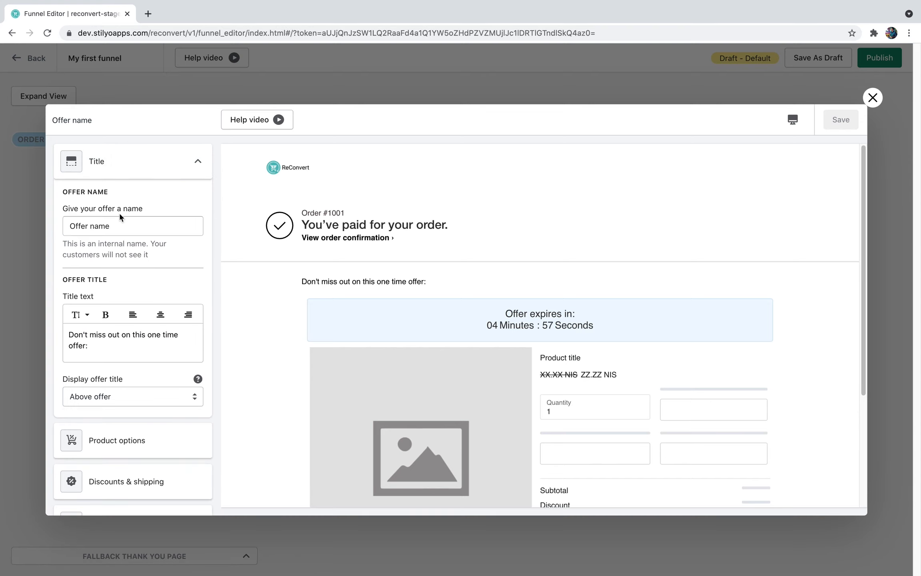
pyautogui.click(117, 226)
pyautogui.moveTo(118, 226); pyautogui.dragTo(4, 226)
pyautogui.write('Min')
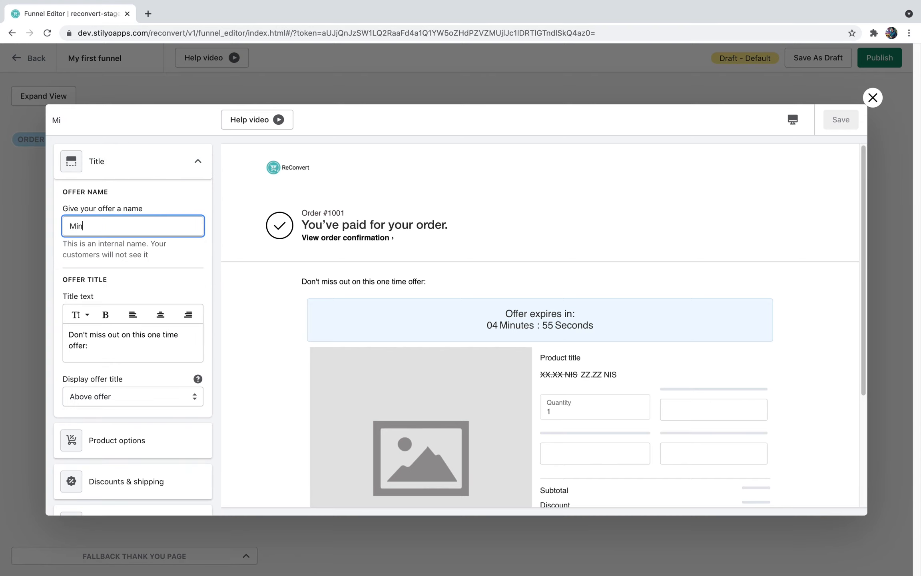
pyautogui.write('i Iron - 15% OFF')
# Replace the new offer's title text with "Get this mini portable iron for 15% OFF!".
pyautogui.tripleClick(90, 345)
pyautogui.write('Get this mini portable iron')
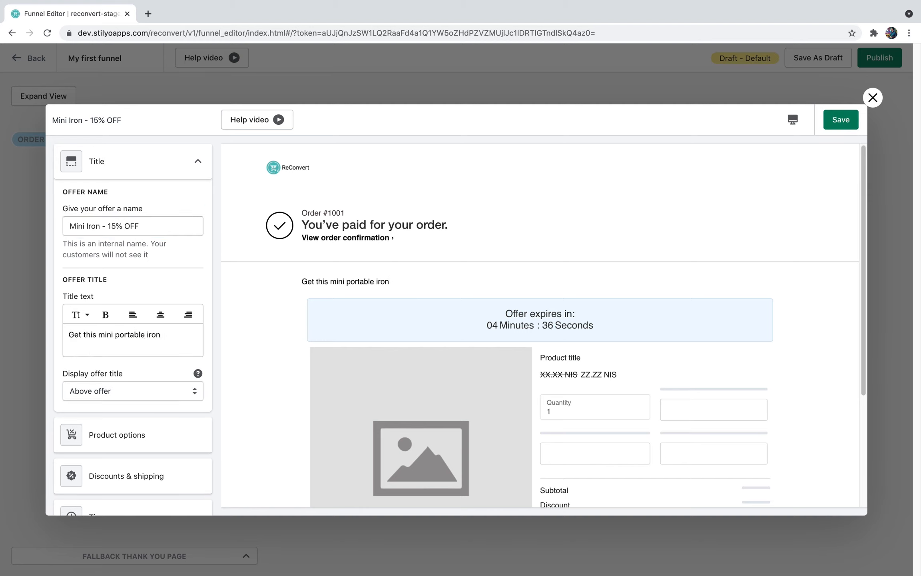
pyautogui.write(' for 15% OFF!')
# Center the mini iron offer's title, make "15% OFF!" bold and enlarge the whole text.
pyautogui.press('super+a')
pyautogui.click(160, 314)
pyautogui.moveTo(179, 334); pyautogui.dragTo(190, 345)
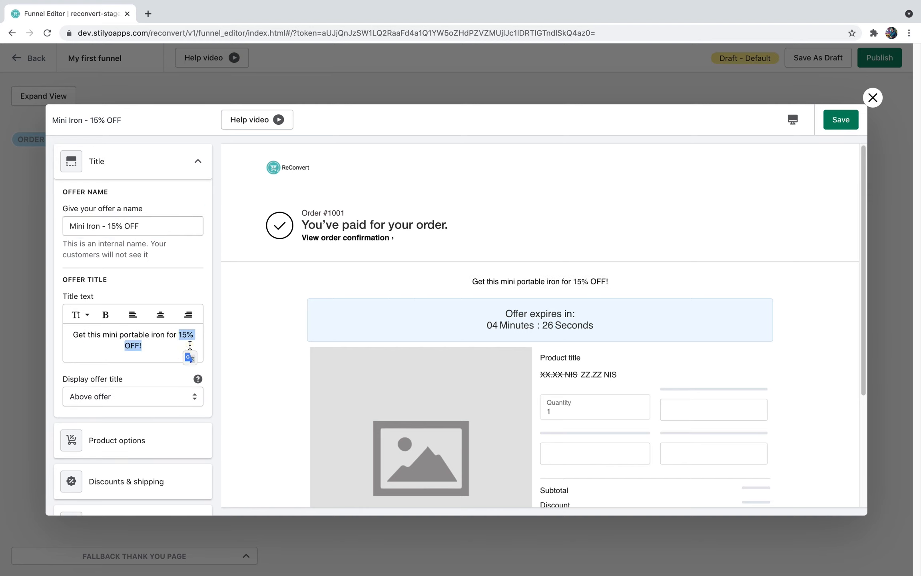
pyautogui.click(106, 314)
pyautogui.press('super+a')
pyautogui.click(82, 319)
pyautogui.click(85, 379)
pyautogui.click(144, 243)
# Set the offer to a specific product, choose the Portable Mini Electric Iron and check it in the preview.
pyautogui.scroll(-1, 143, 300)
pyautogui.click(100, 430)
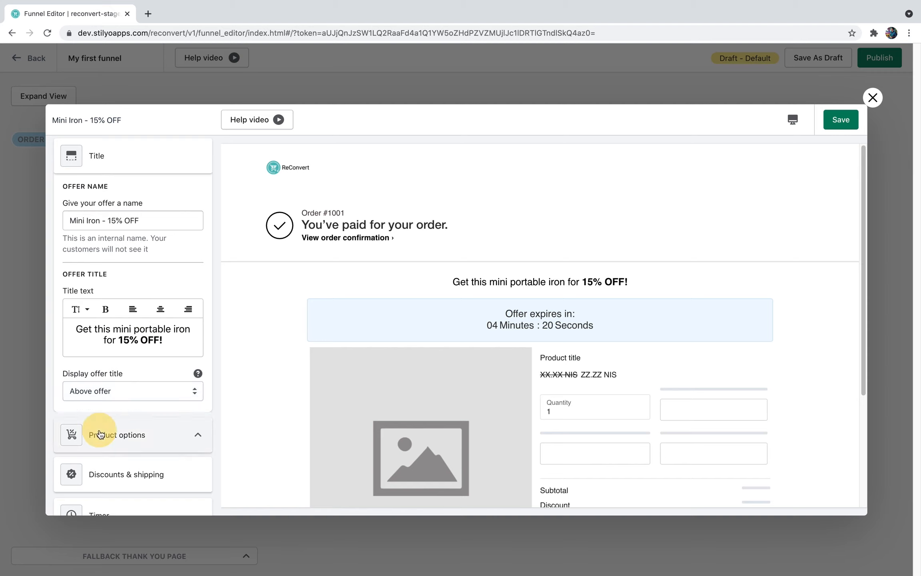
pyautogui.click(123, 261)
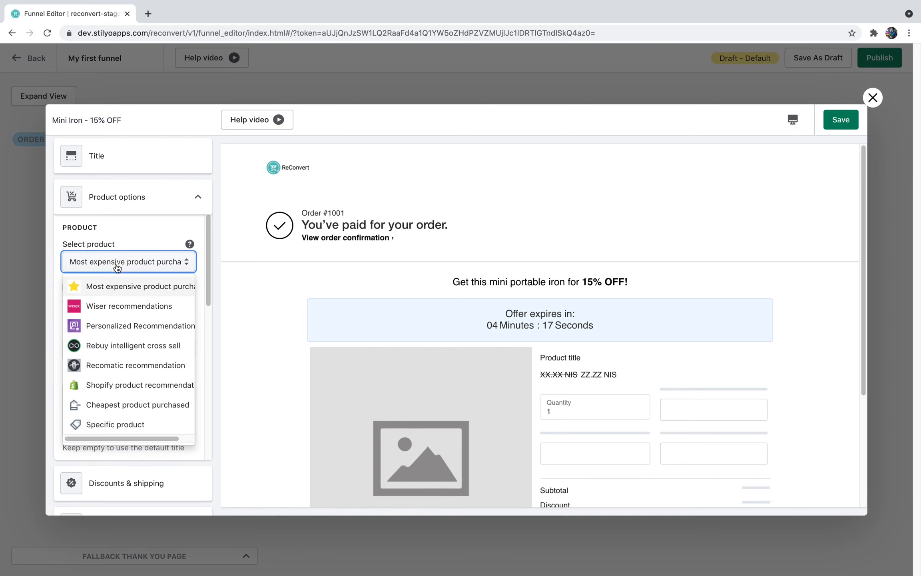
pyautogui.click(105, 425)
pyautogui.click(128, 329)
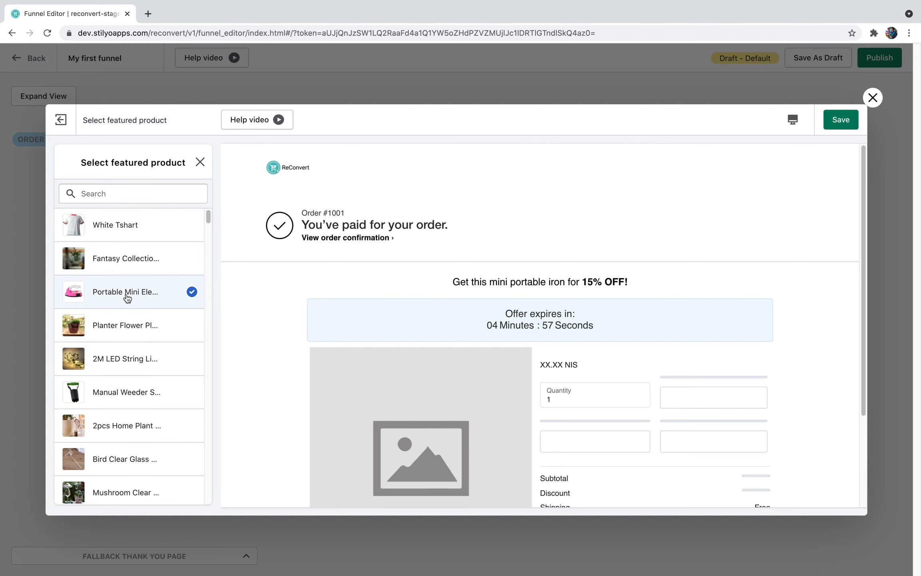
pyautogui.click(127, 298)
pyautogui.scroll(-1, 487, 244)
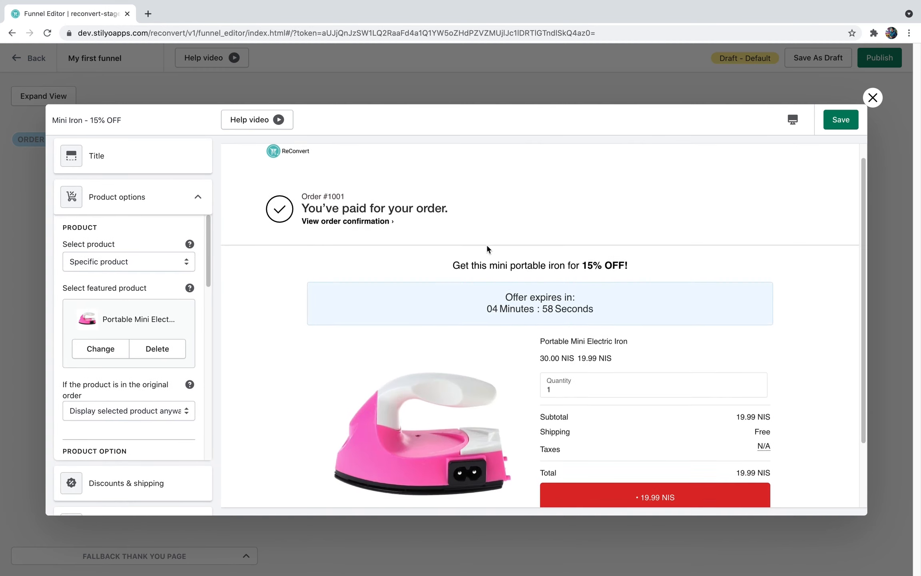
pyautogui.scroll(-2, 487, 248)
pyautogui.scroll(-2, 128, 360)
# Set the mini iron offer's percentage discount value to 15.
pyautogui.click(119, 483)
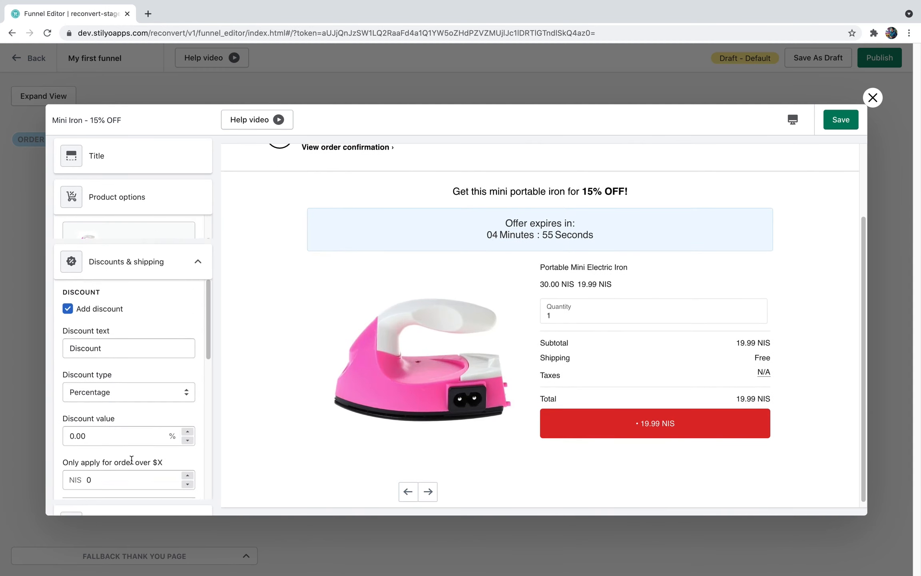
pyautogui.doubleClick(105, 412)
pyautogui.write('15')
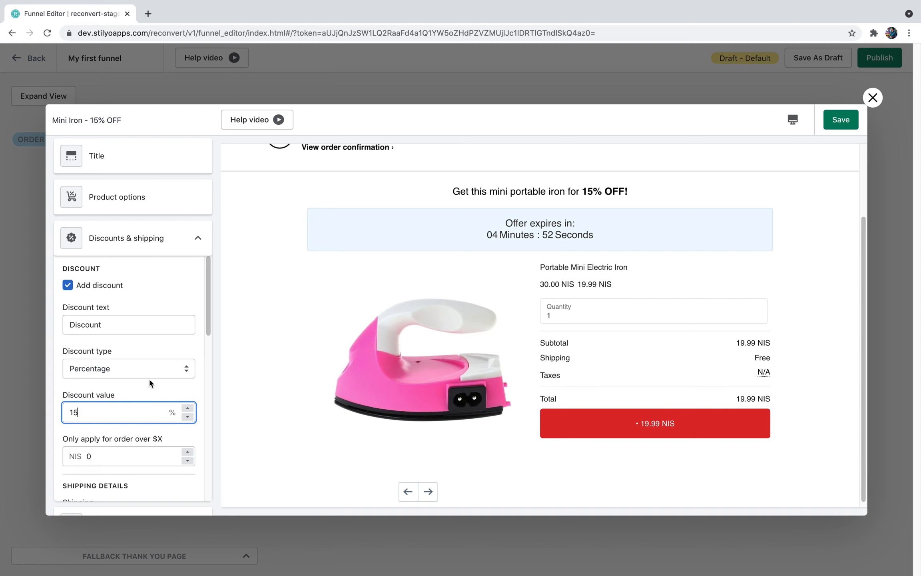
pyautogui.click(154, 388)
pyautogui.scroll(-5, 160, 371)
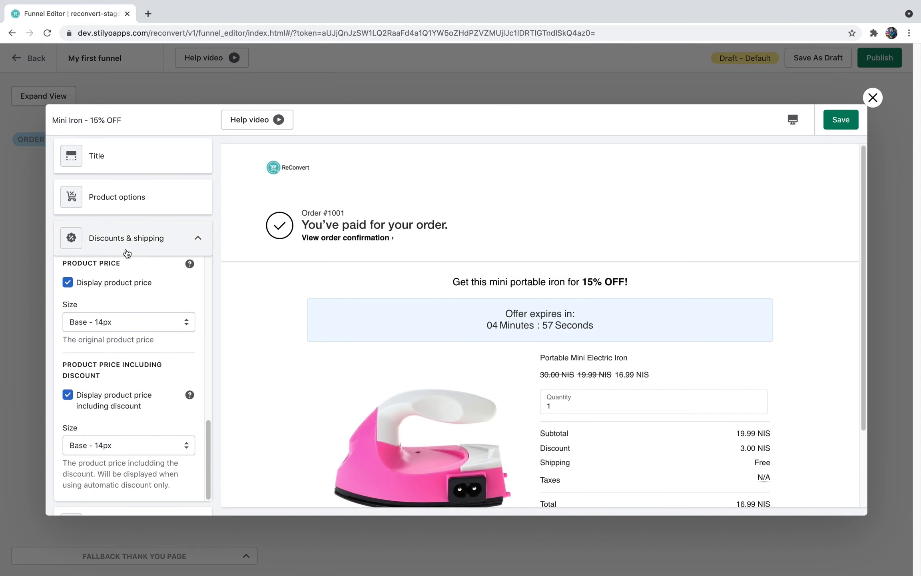
pyautogui.click(200, 238)
# Set the mini iron offer's timer duration to 3 minutes.
pyautogui.click(124, 293)
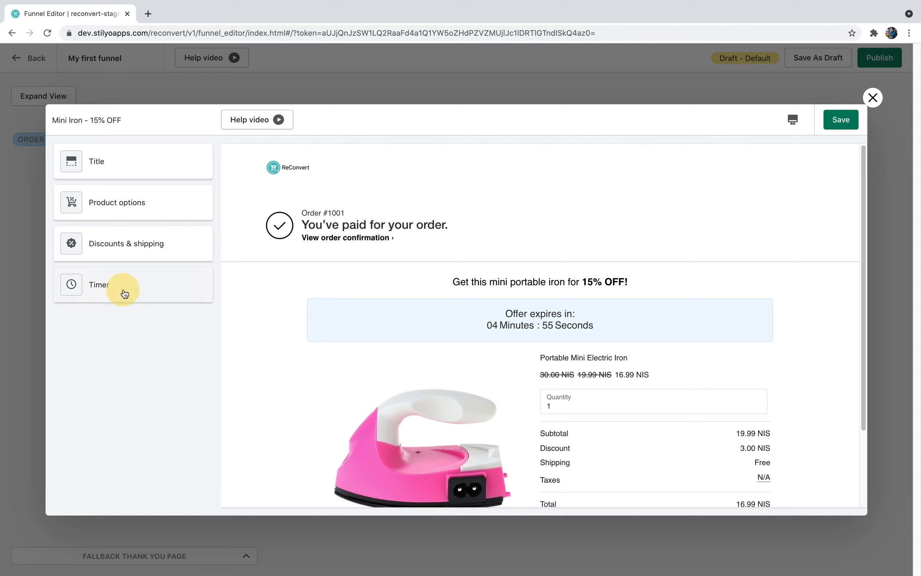
pyautogui.scroll(-3, 117, 332)
pyautogui.click(97, 407)
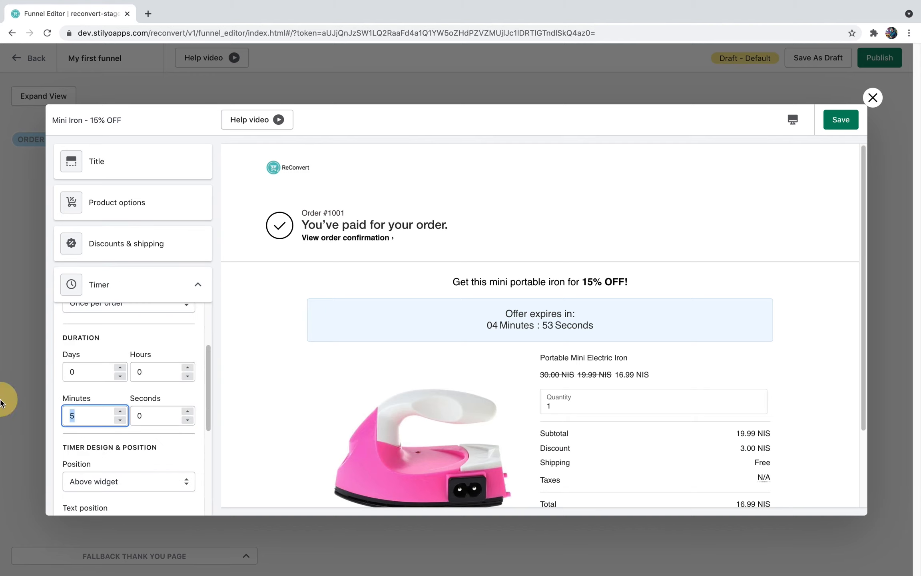
# Clear the mini iron offer's timer text labels for days, hours, minutes and seconds.
pyautogui.scroll(-5, 99, 389)
pyautogui.doubleClick(99, 409)
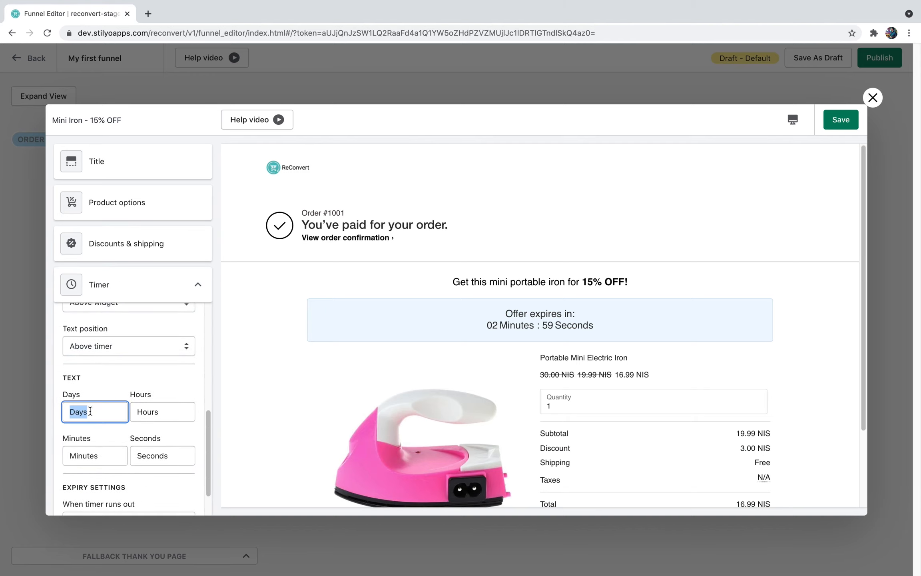
pyautogui.press('BackSpace')
pyautogui.doubleClick(154, 413)
pyautogui.press('BackSpace')
pyautogui.doubleClick(148, 456)
pyautogui.press('BackSpace')
pyautogui.doubleClick(94, 456)
pyautogui.press('BackSpace')
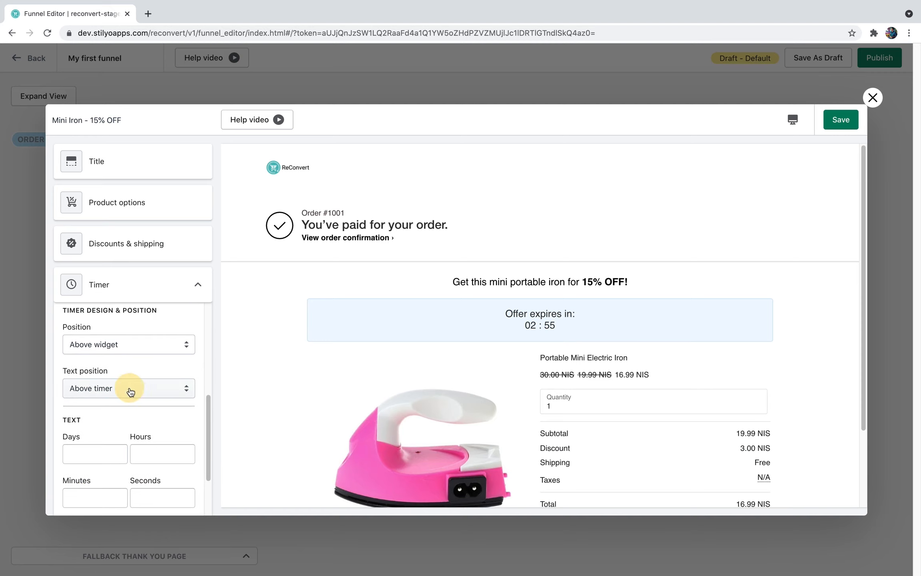
# Set the timer's text position to Left to timer, then save the mini iron offer and close its editor.
pyautogui.click(128, 386)
pyautogui.click(113, 436)
pyautogui.scroll(-2, 135, 416)
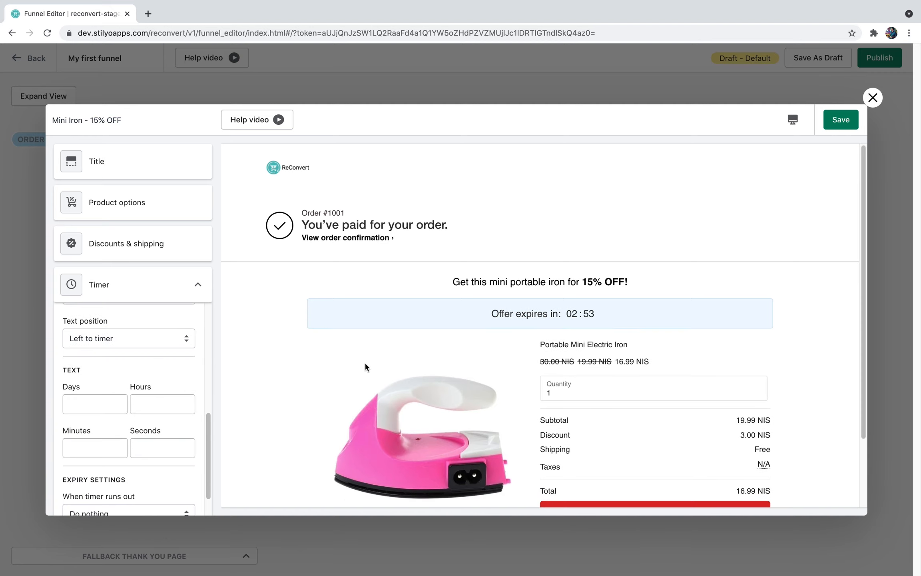
pyautogui.scroll(-3, 361, 359)
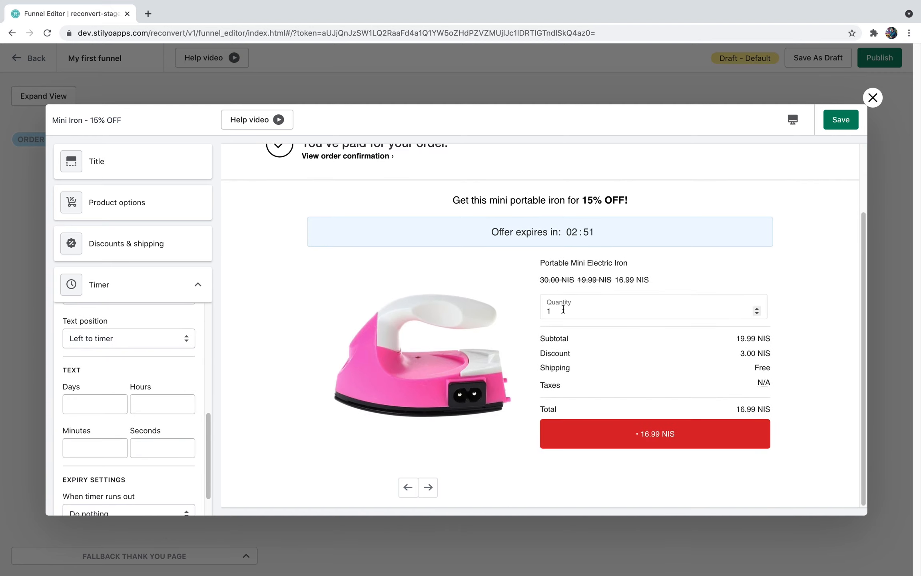
pyautogui.click(841, 120)
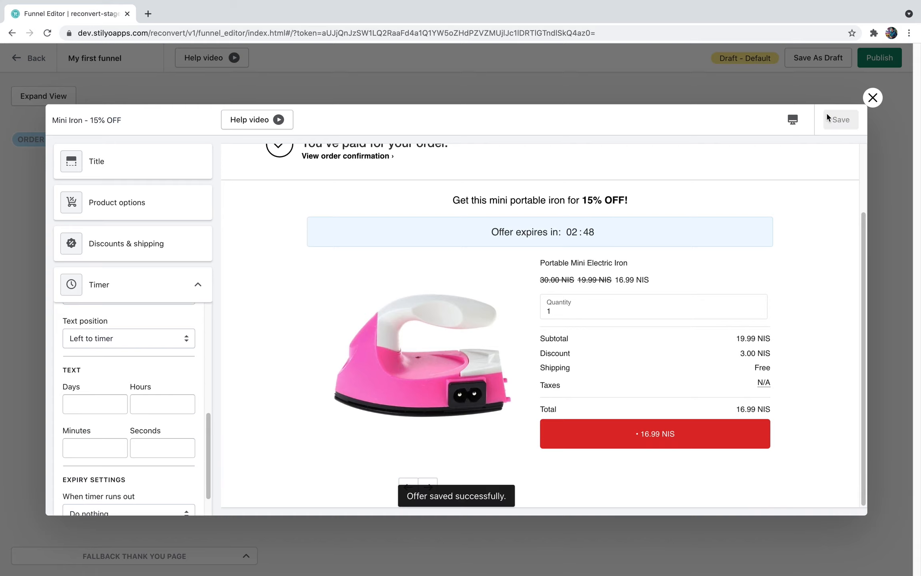
pyautogui.click(873, 98)
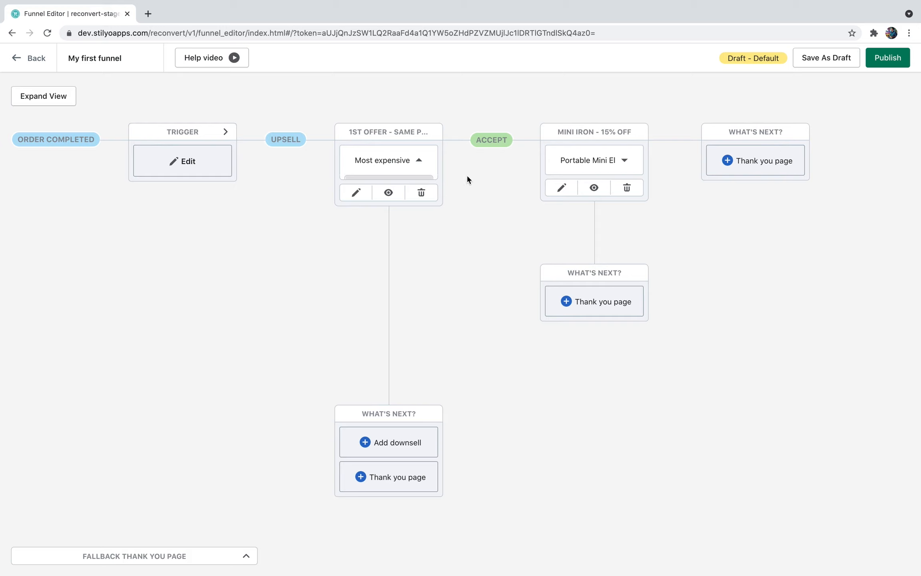
# Add a downsell copied from "1st offer - same product - 20% discount" and name it "Downsell - same product - 30% discount".
pyautogui.click(379, 443)
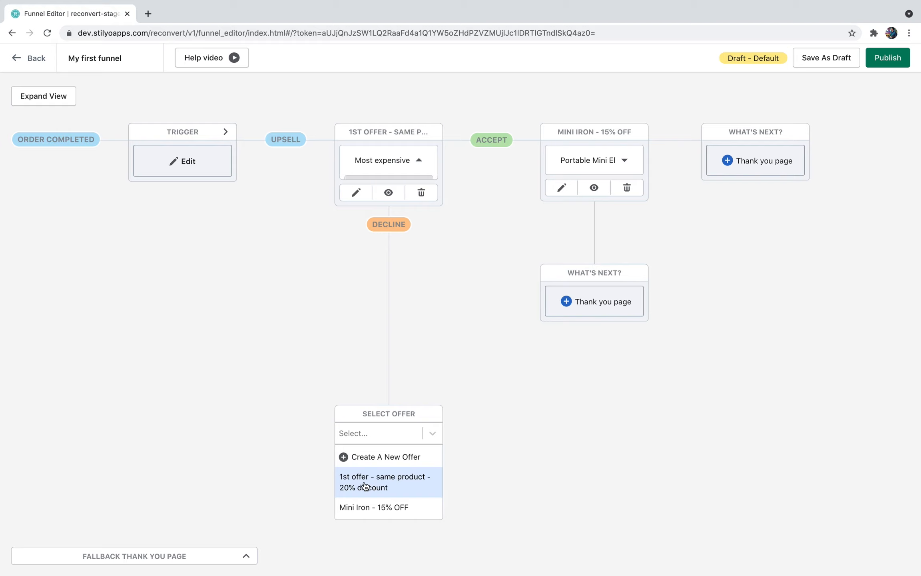
pyautogui.click(367, 482)
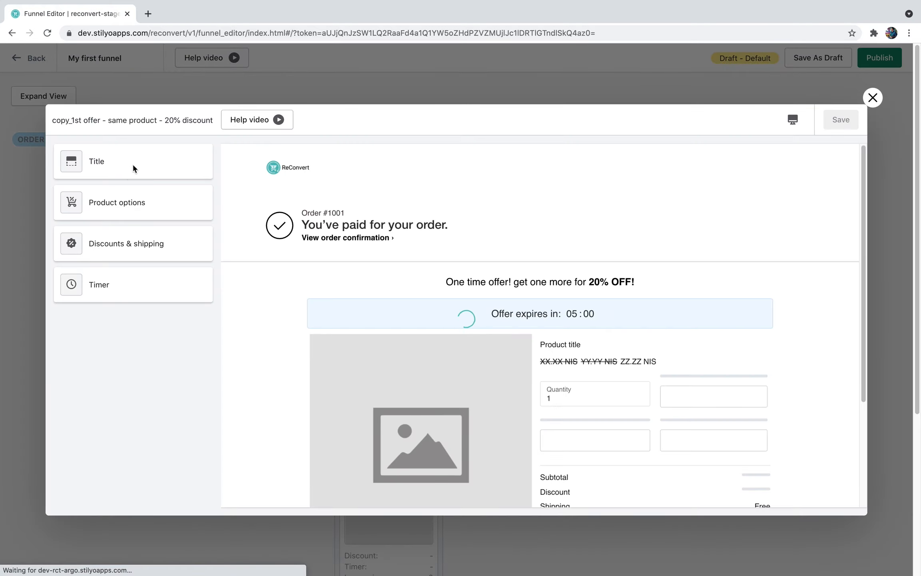
pyautogui.click(115, 173)
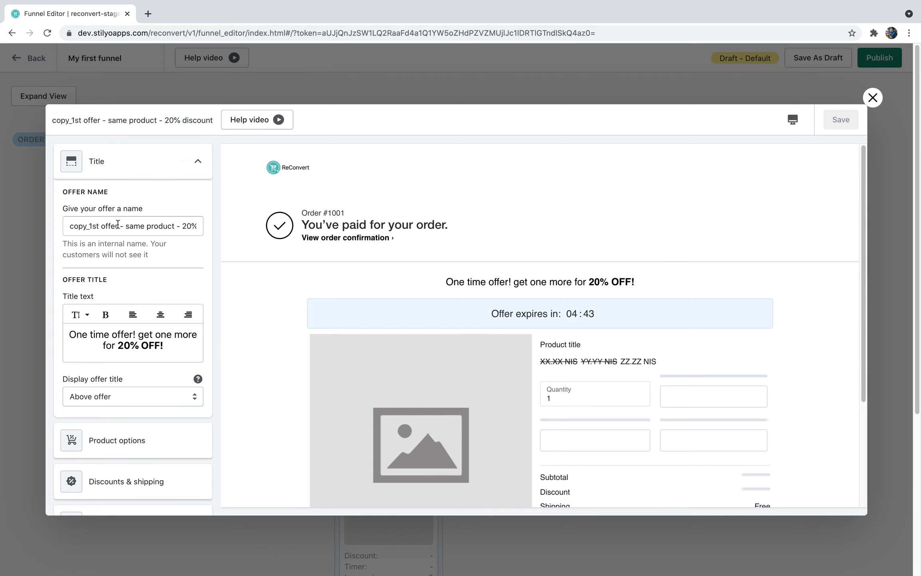
pyautogui.moveTo(117, 224); pyautogui.dragTo(31, 221)
pyautogui.write('Downsell')
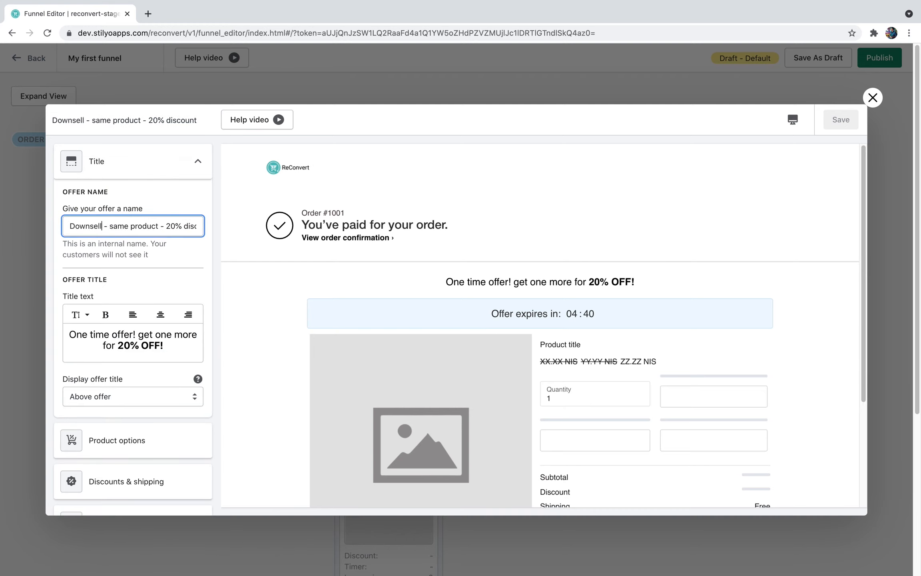
pyautogui.doubleClick(170, 226)
pyautogui.write('30')
# Reword the downsell's offer title to "One last chance! get it for 30% OFF", without the closing exclamation mark.
pyautogui.click(126, 346)
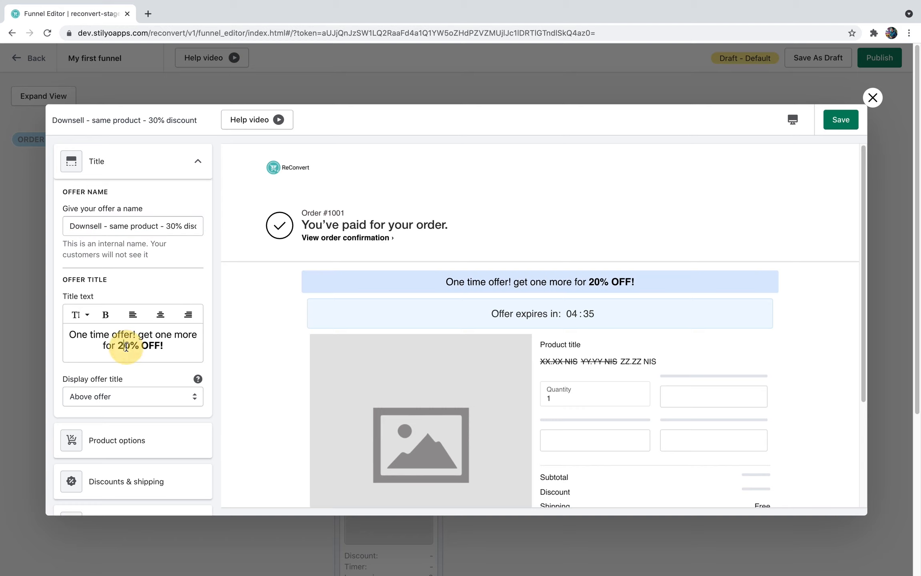
pyautogui.moveTo(135, 334); pyautogui.dragTo(35, 332)
pyautogui.write('One las')
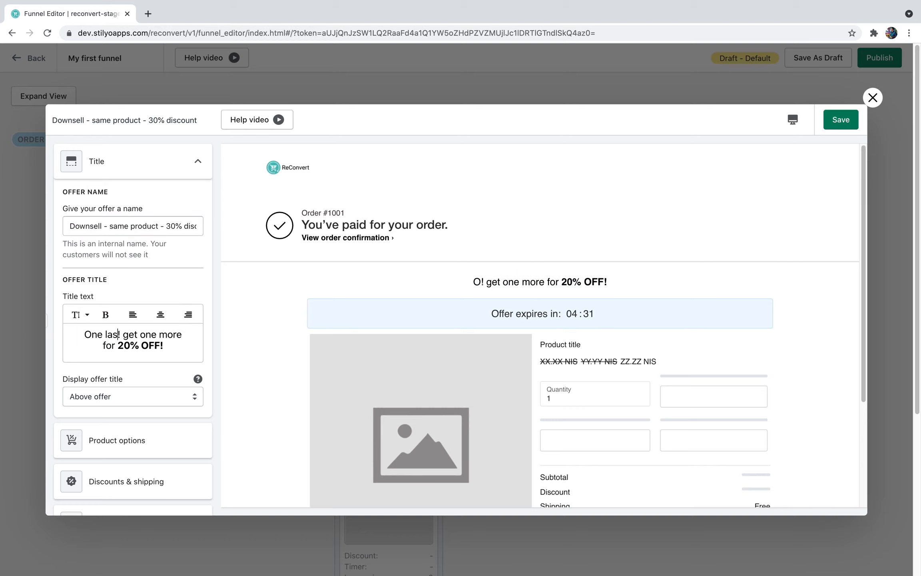
pyautogui.write('t chance')
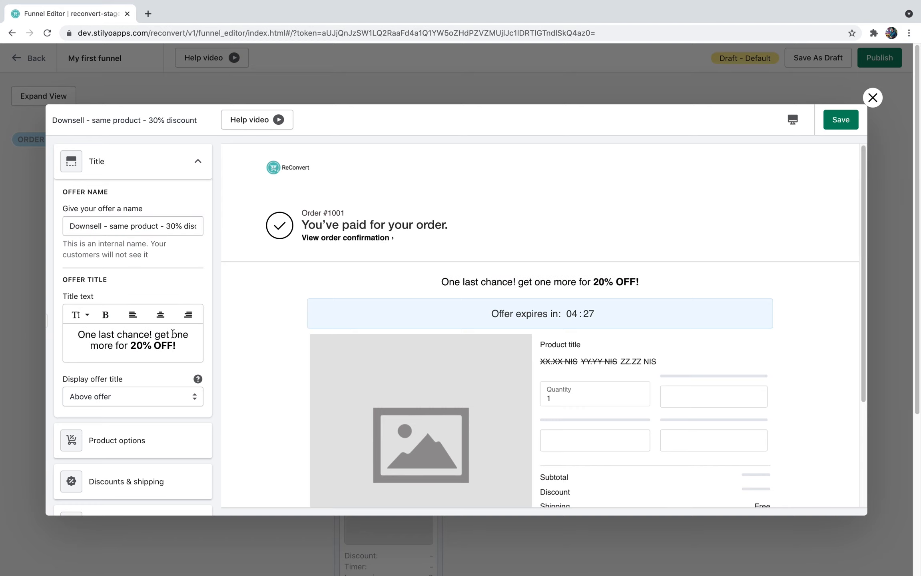
pyautogui.moveTo(173, 334); pyautogui.dragTo(127, 353)
pyautogui.write('it for')
pyautogui.click(126, 345)
pyautogui.press('BackSpace')
pyautogui.write('3')
pyautogui.click(155, 345)
pyautogui.press('BackSpace')
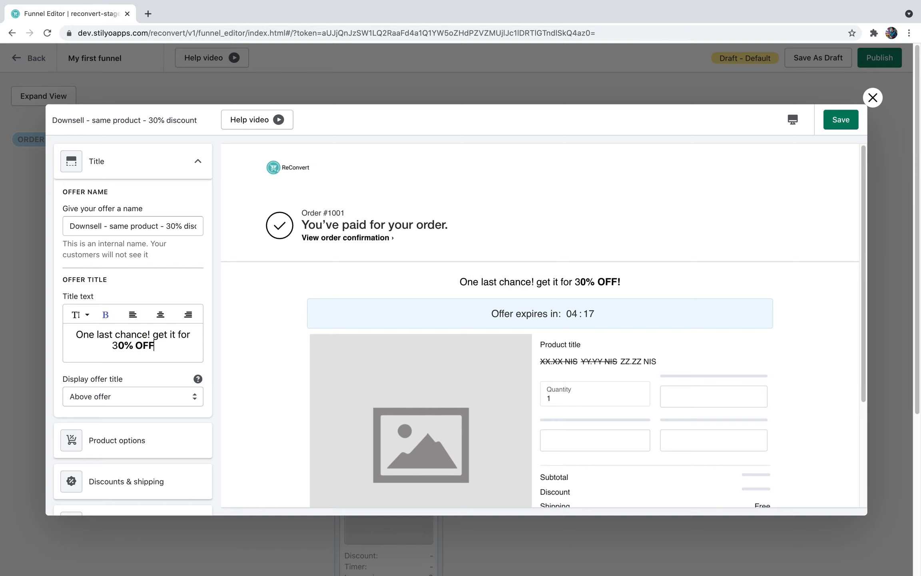
# Extend the downsell title with ", or forever hold your peace!", correcting the spelling and keeping all of "30% OFF" bold.
pyautogui.write(', or foerver hold your peace!')
pyautogui.rightClick(147, 345)
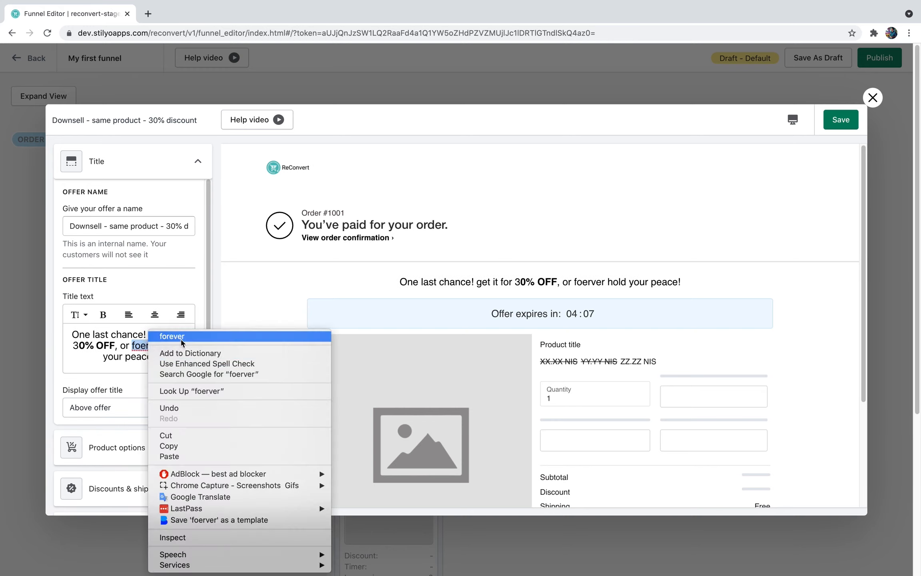
pyautogui.click(172, 336)
# Set the downsell's percentage discount value to 30, save the offer and close its editor.
pyautogui.scroll(-2, 143, 360)
pyautogui.click(128, 435)
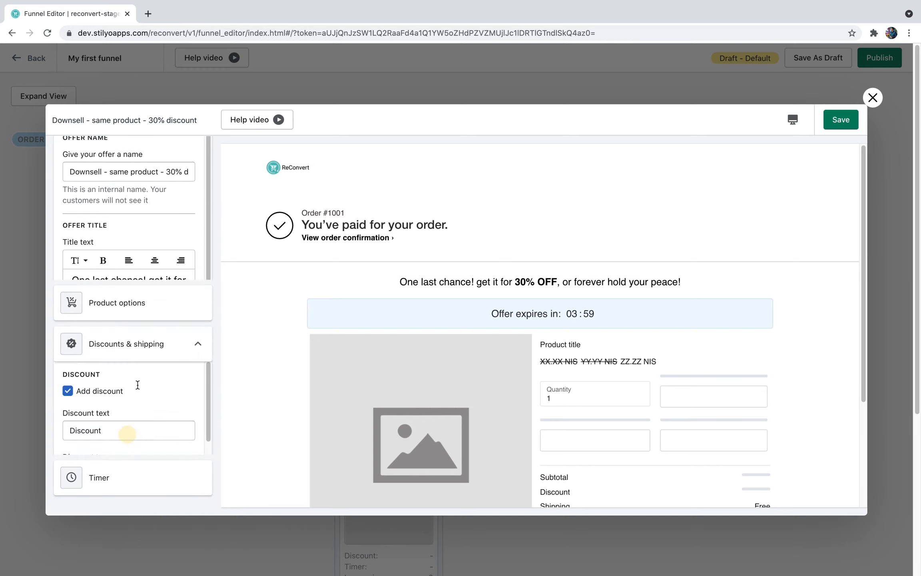
pyautogui.scroll(-4, 137, 384)
pyautogui.moveTo(134, 370); pyautogui.dragTo(16, 376)
pyautogui.write('30')
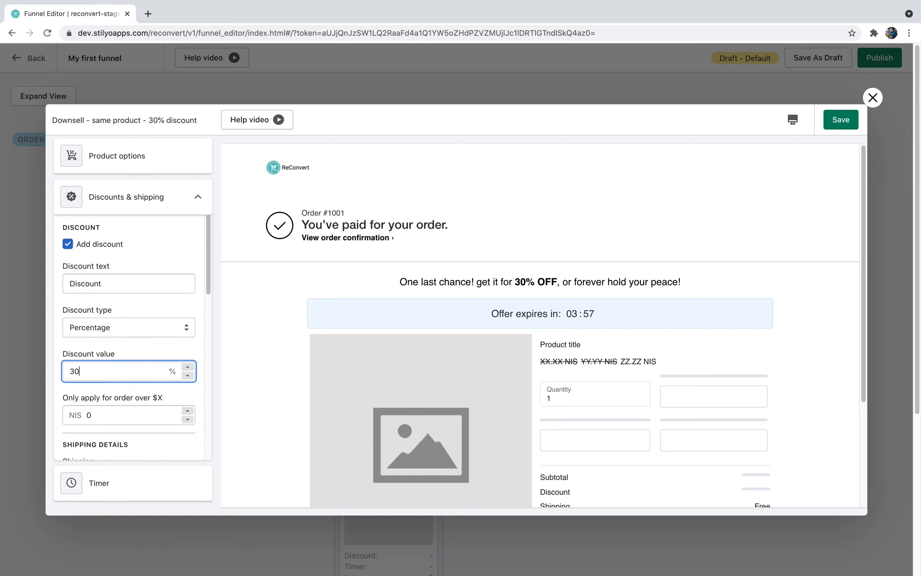
pyautogui.scroll(-10, 103, 322)
pyautogui.click(840, 119)
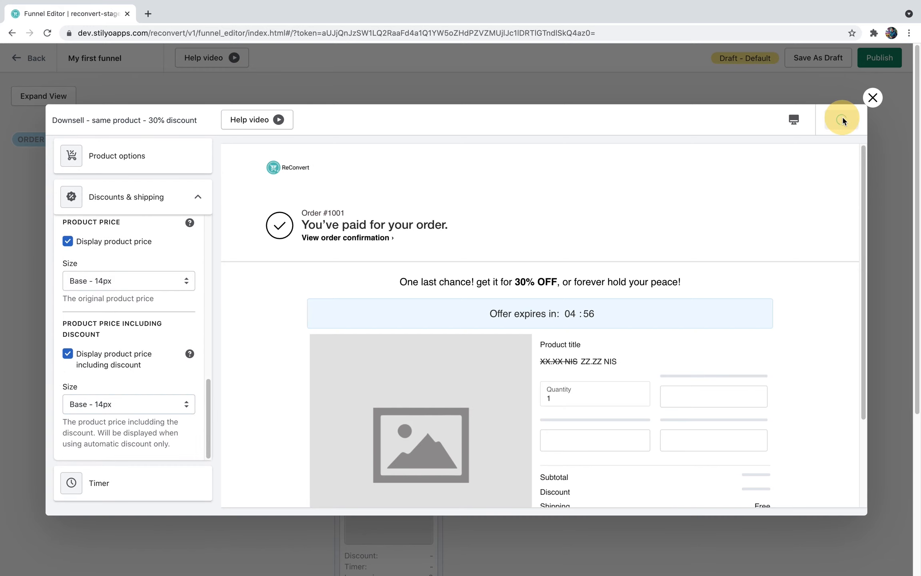
pyautogui.click(872, 98)
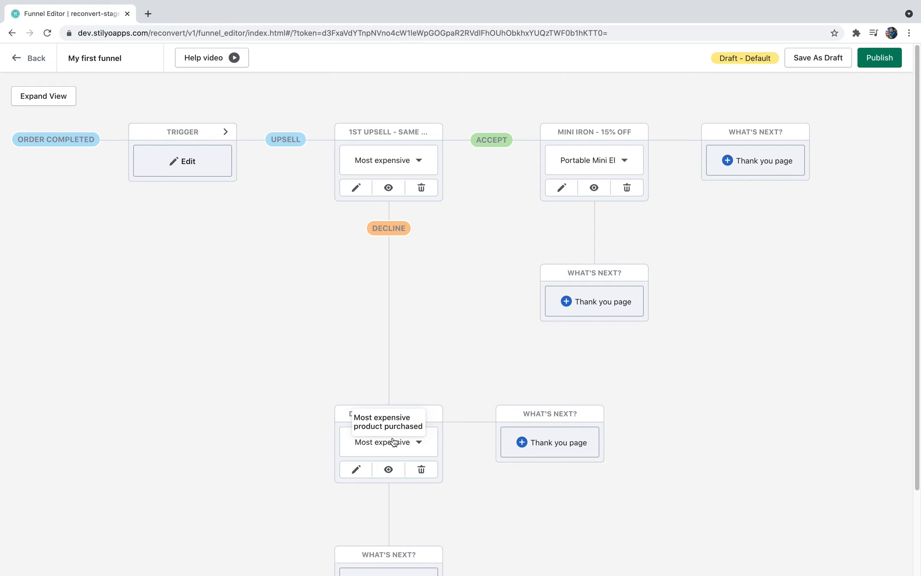
# Start a new thank you page template after the accepted mini iron offer, choosing the Conversion monster template.
pyautogui.scroll(-2, 487, 267)
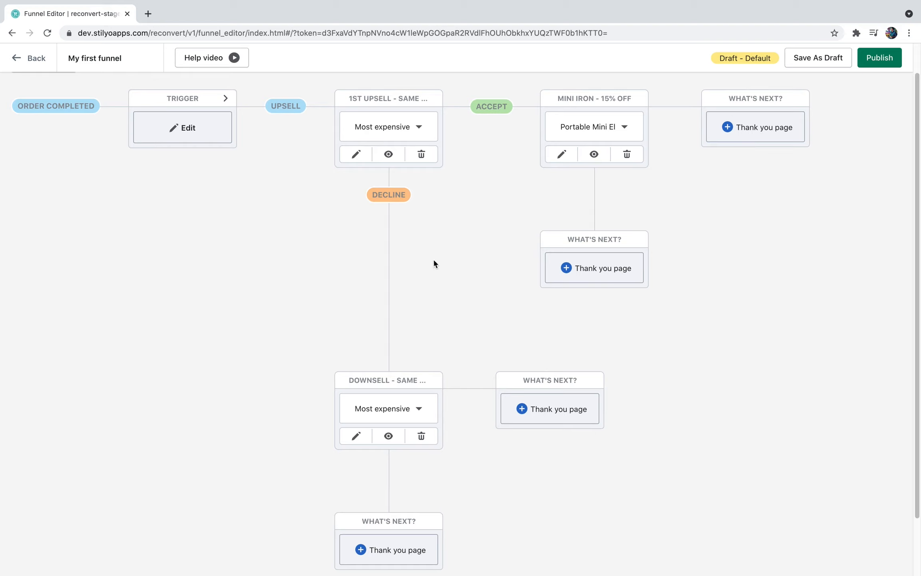
pyautogui.scroll(-1, 434, 263)
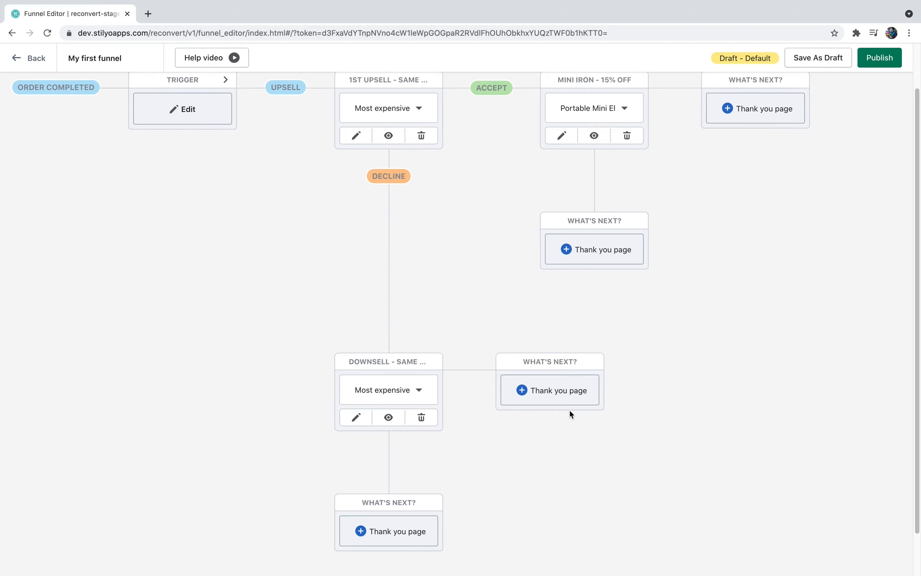
pyautogui.scroll(3, 570, 414)
pyautogui.click(755, 161)
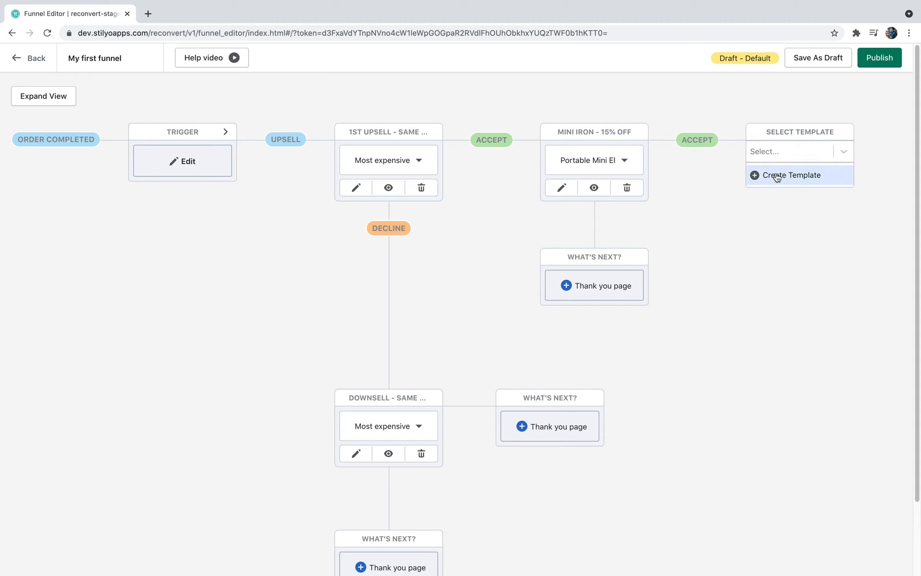
pyautogui.click(802, 175)
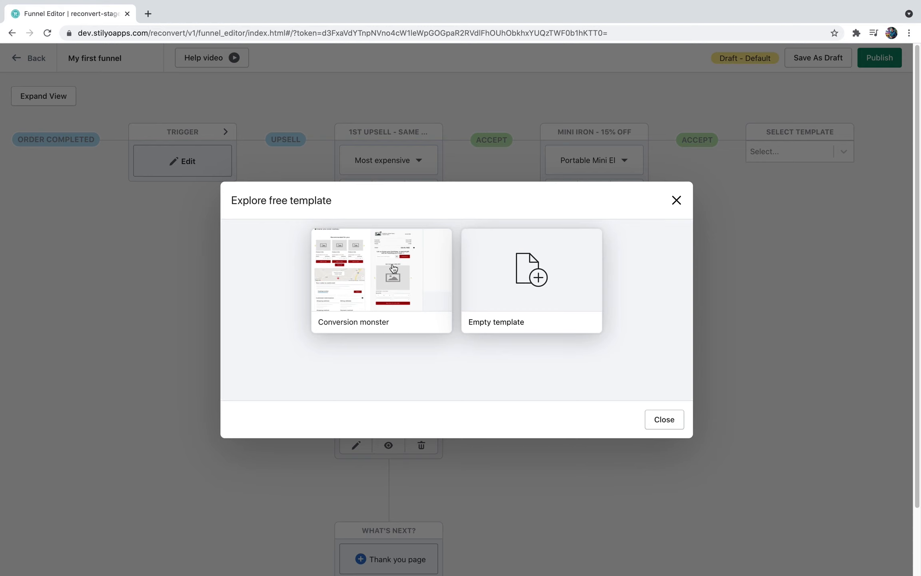
pyautogui.click(366, 267)
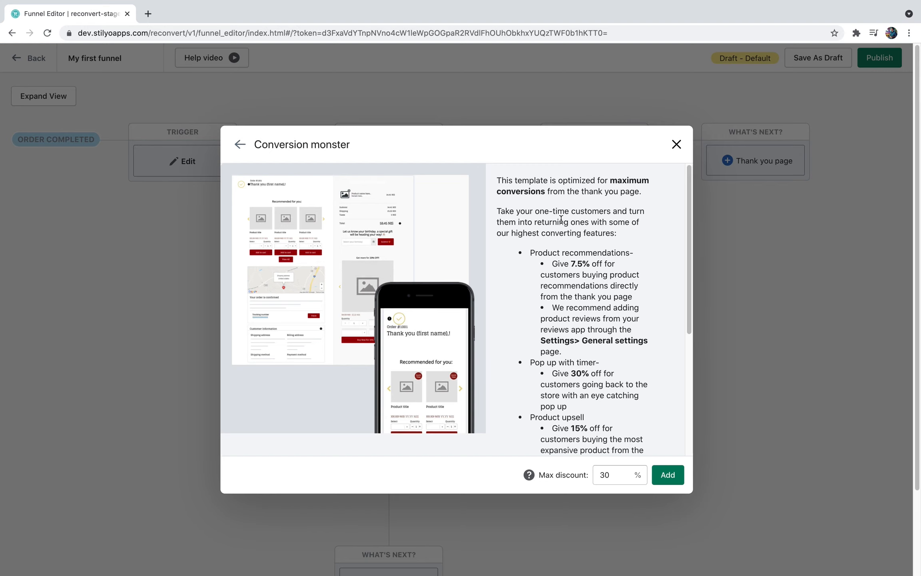
# Set the Conversion monster template's max discount to 20%.
pyautogui.scroll(-5, 561, 219)
pyautogui.scroll(5, 561, 219)
pyautogui.doubleClick(606, 475)
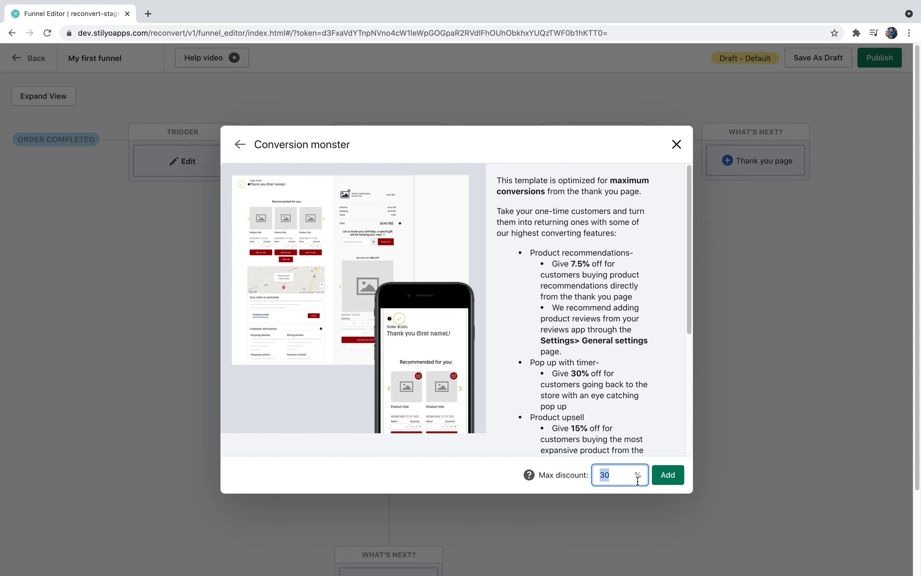
pyautogui.write('20')
pyautogui.click(556, 261)
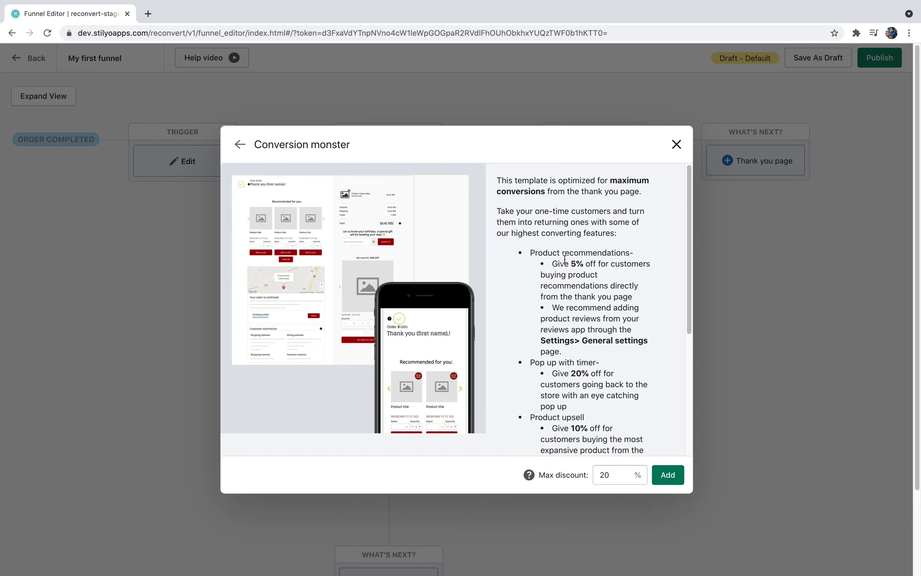
# Read through the template's feature descriptions and add the template to the funnel.
pyautogui.scroll(-3, 577, 260)
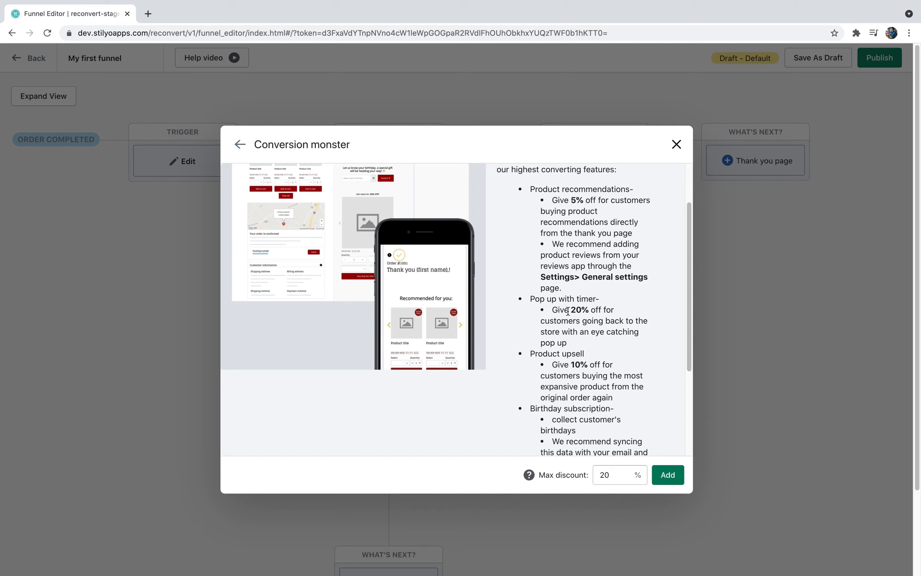
pyautogui.scroll(-1, 564, 316)
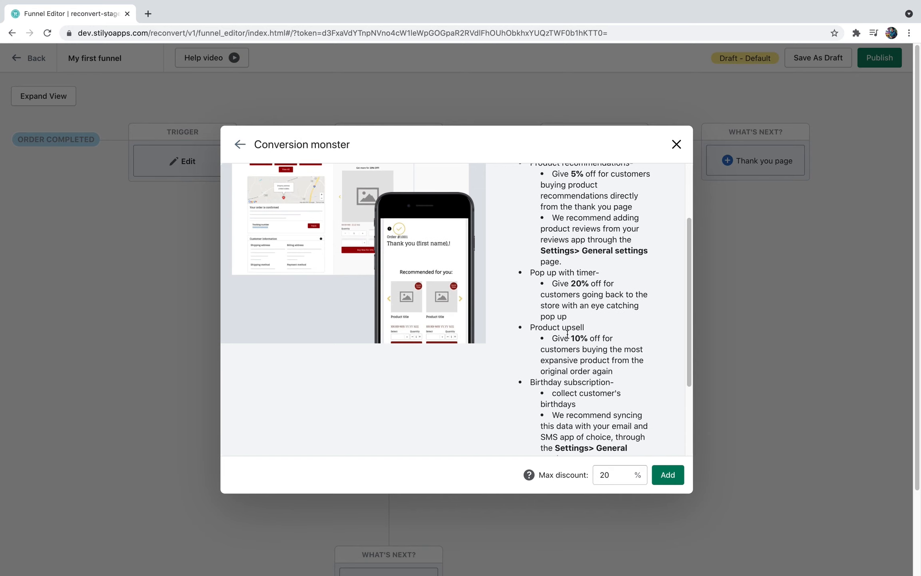
pyautogui.scroll(-1, 567, 333)
pyautogui.scroll(-1, 564, 344)
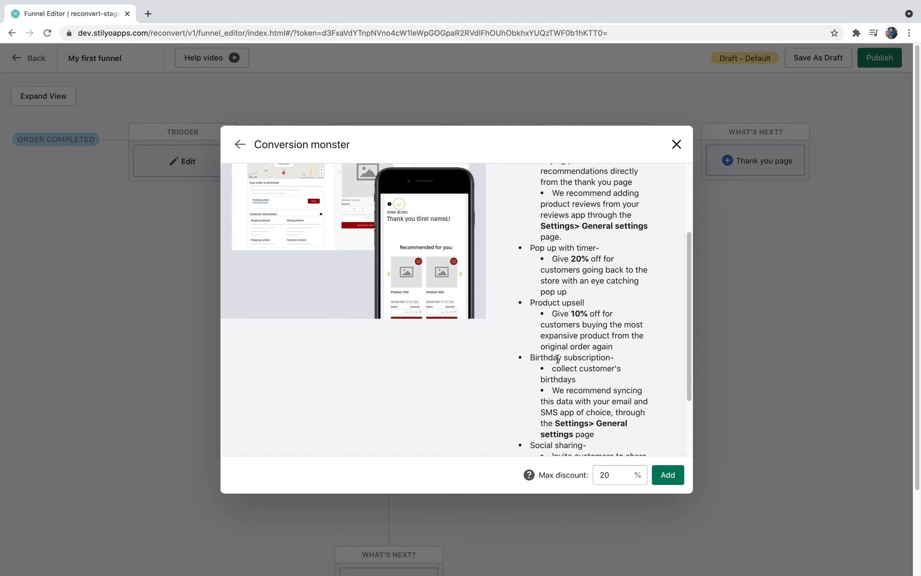
pyautogui.scroll(-5, 557, 359)
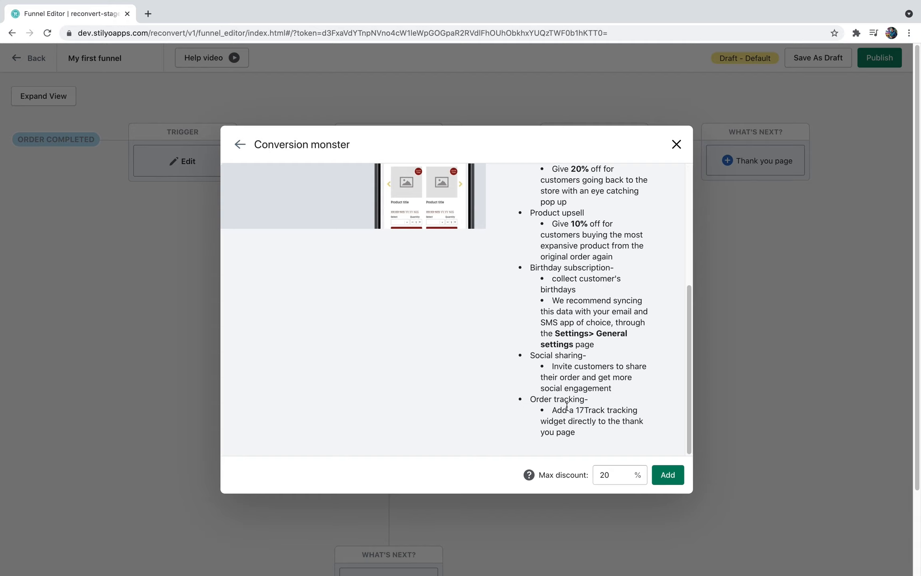
pyautogui.click(666, 469)
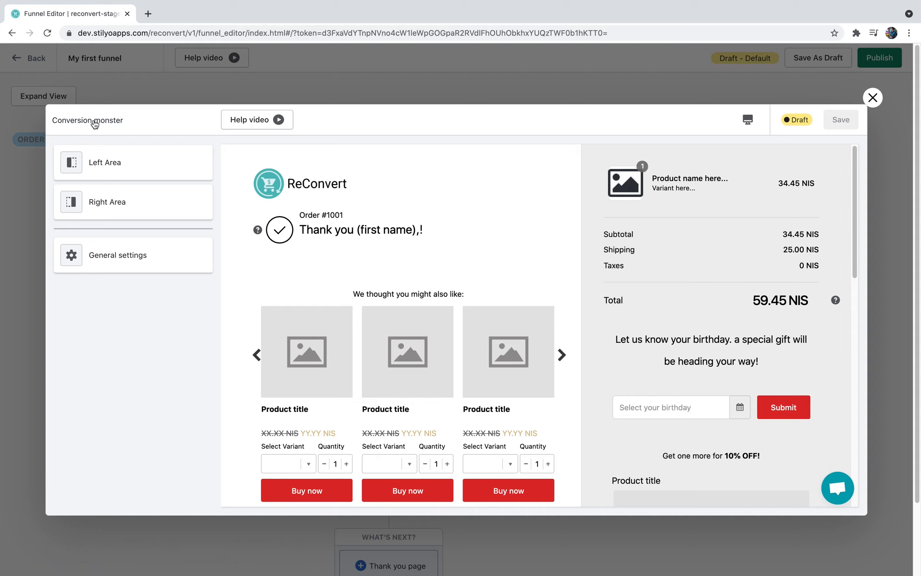
# Rename the thank you page template as "My first thank you page".
pyautogui.click(94, 120)
pyautogui.tripleClick(94, 120)
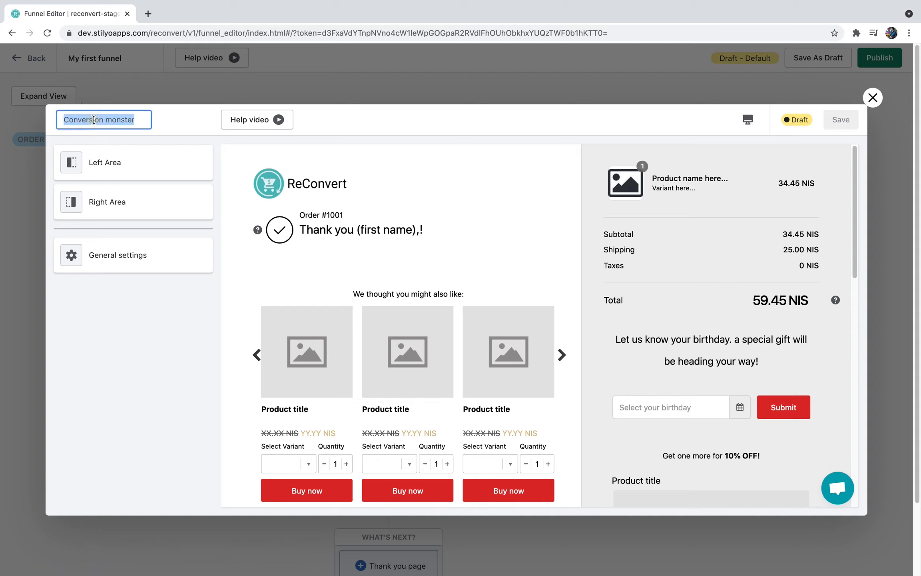
pyautogui.write('My first thank you page')
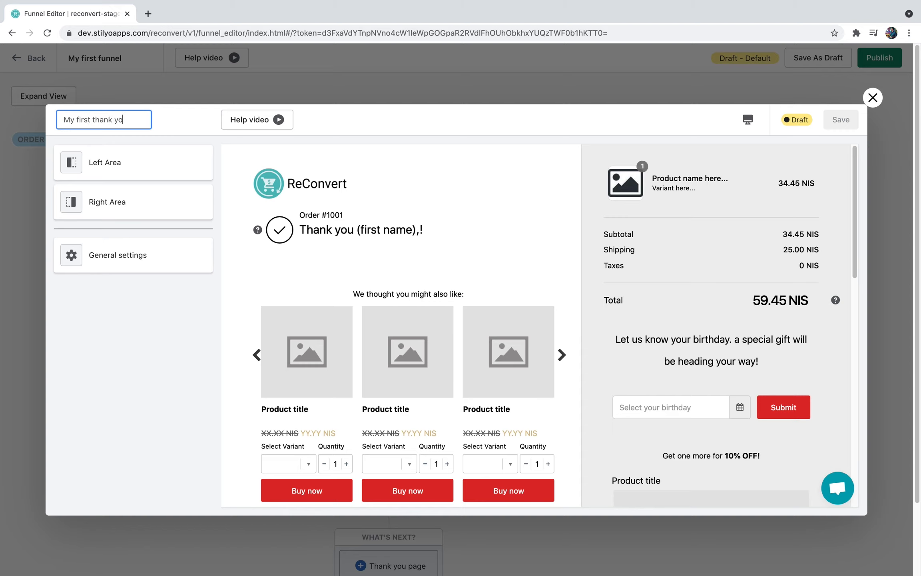
pyautogui.press('Return')
# Look through the thank you page layout and preview its pop-up with timer in the general settings.
pyautogui.scroll(-15, 590, 203)
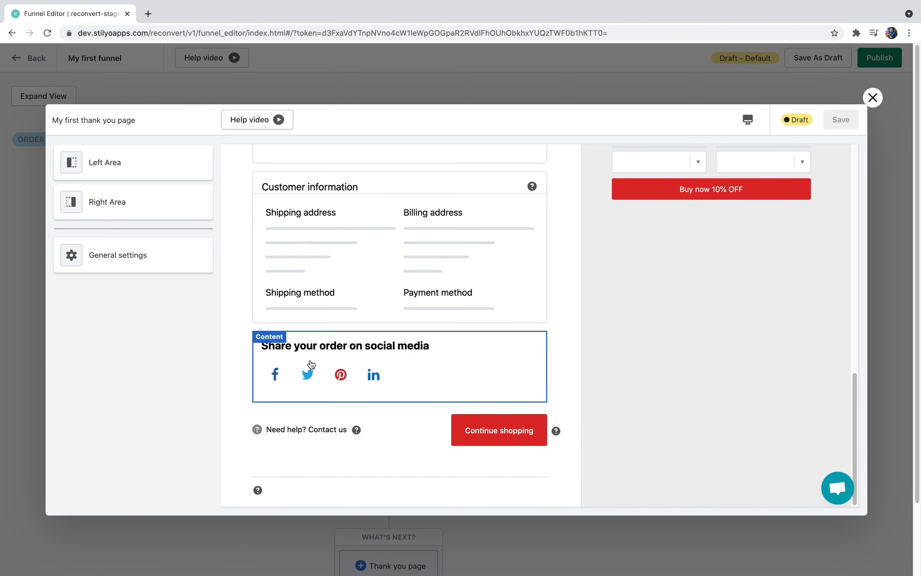
pyautogui.scroll(3, 380, 365)
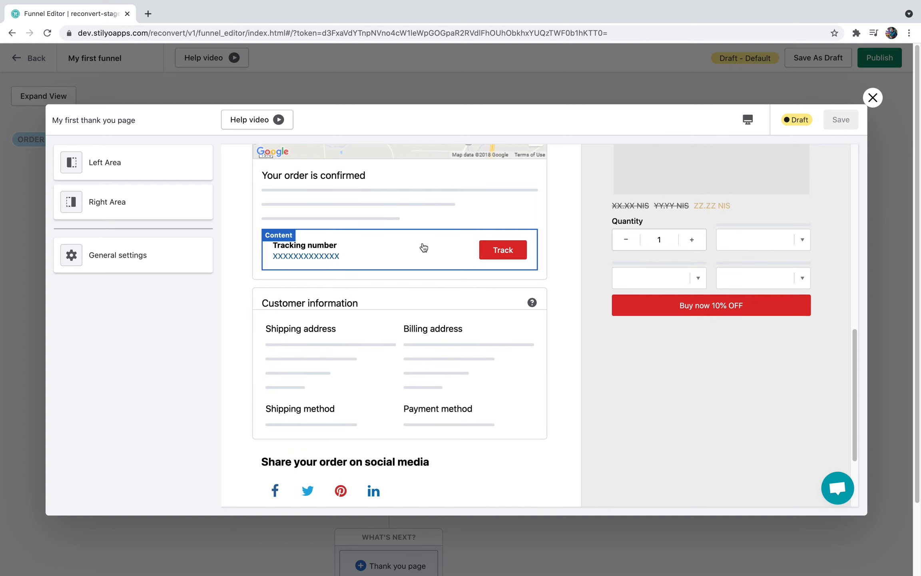
pyautogui.scroll(4, 695, 266)
pyautogui.scroll(6, 694, 266)
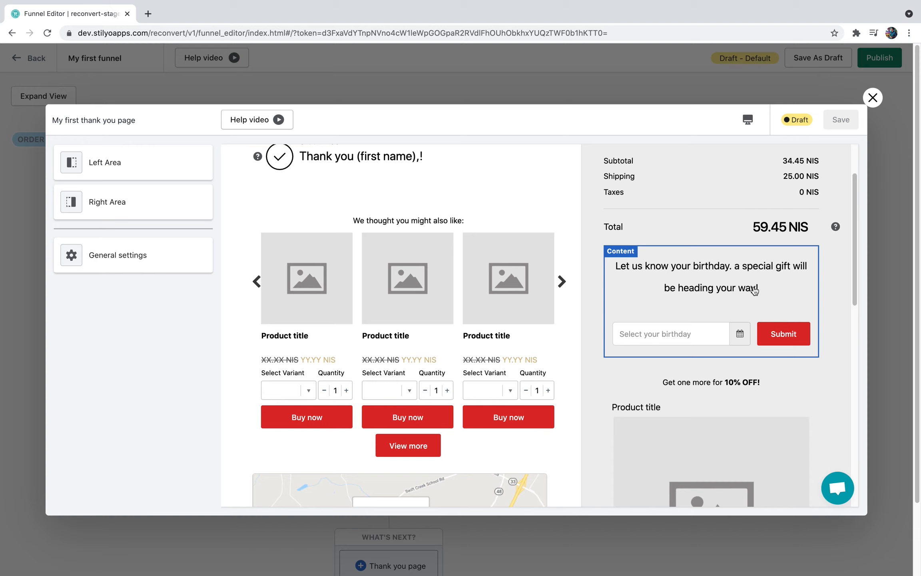
pyautogui.click(100, 258)
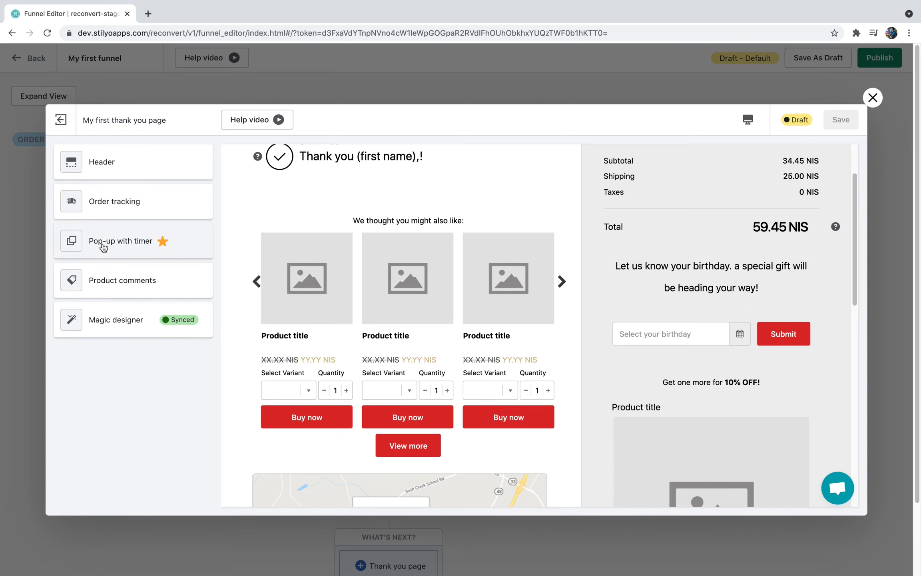
pyautogui.click(103, 247)
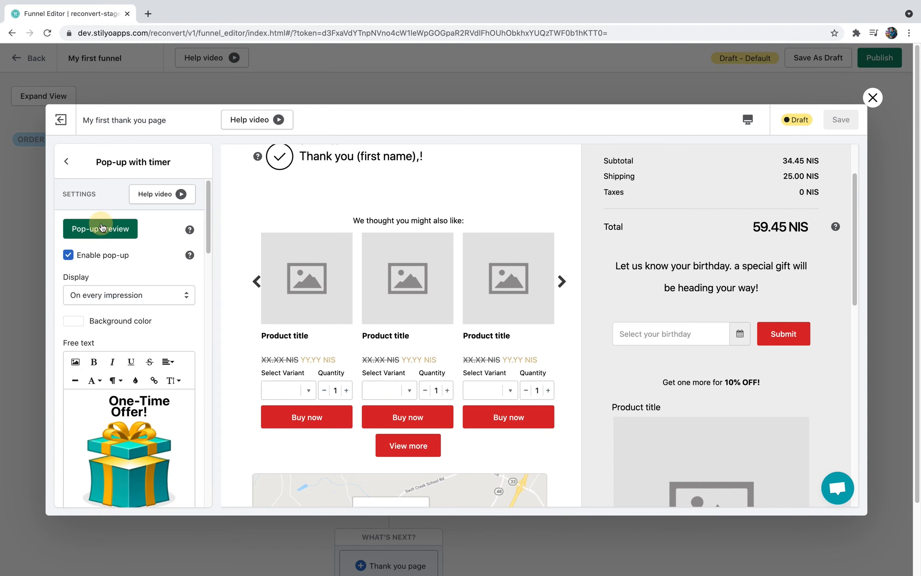
pyautogui.scroll(2, 445, 277)
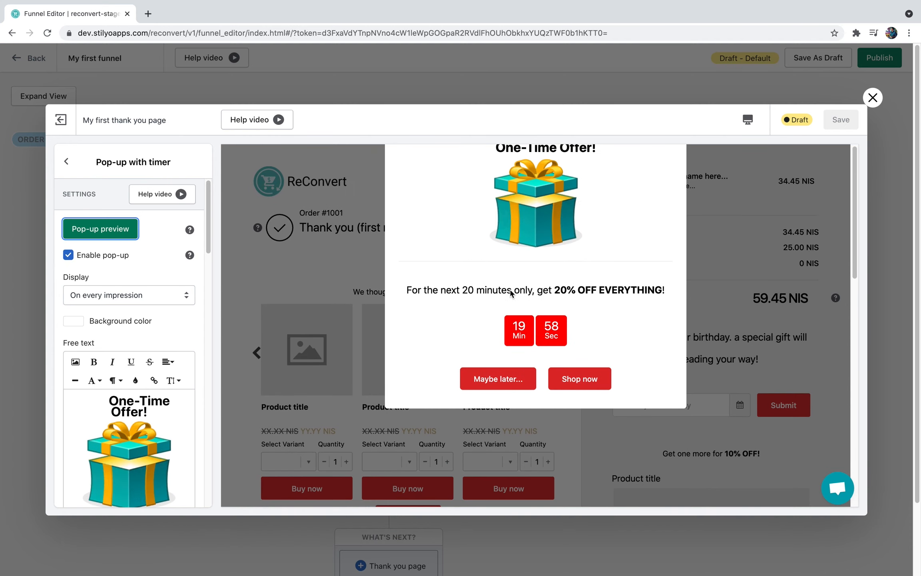
pyautogui.click(481, 379)
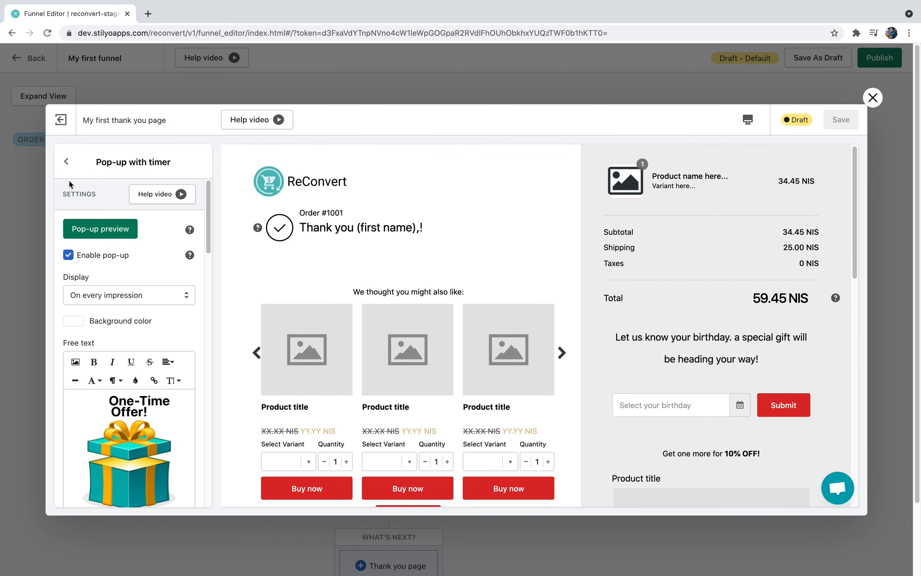
pyautogui.click(66, 161)
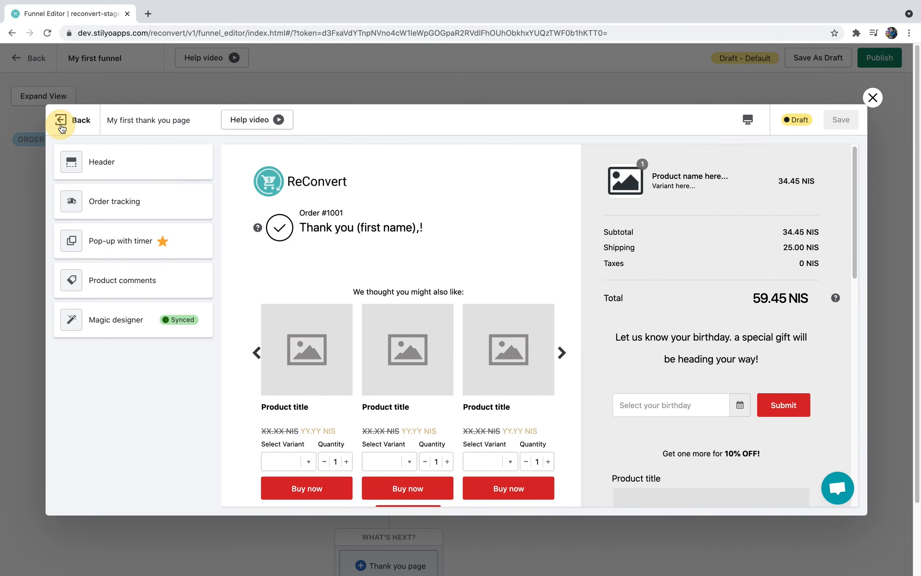
pyautogui.click(60, 119)
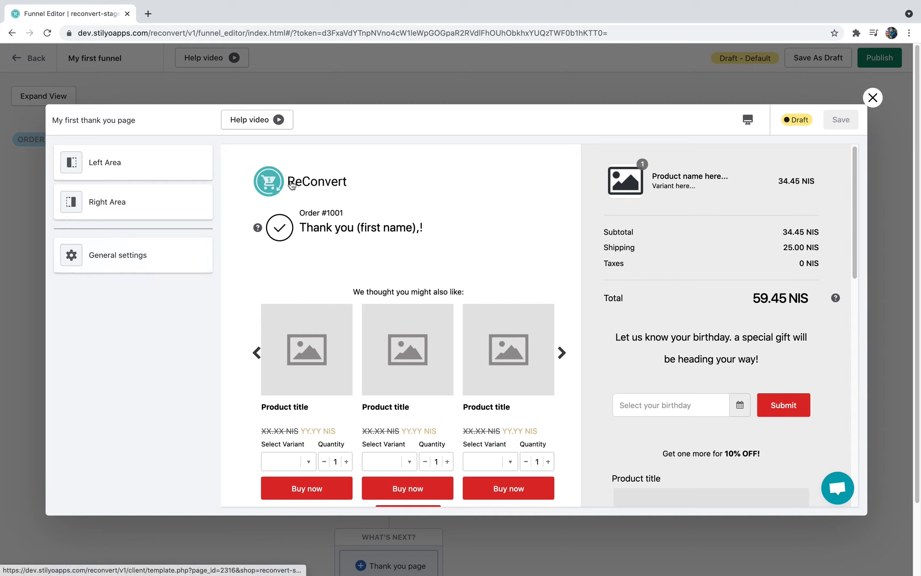
# Try out a Video section at the top of the thank you page's left area, and delete it again.
pyautogui.click(128, 166)
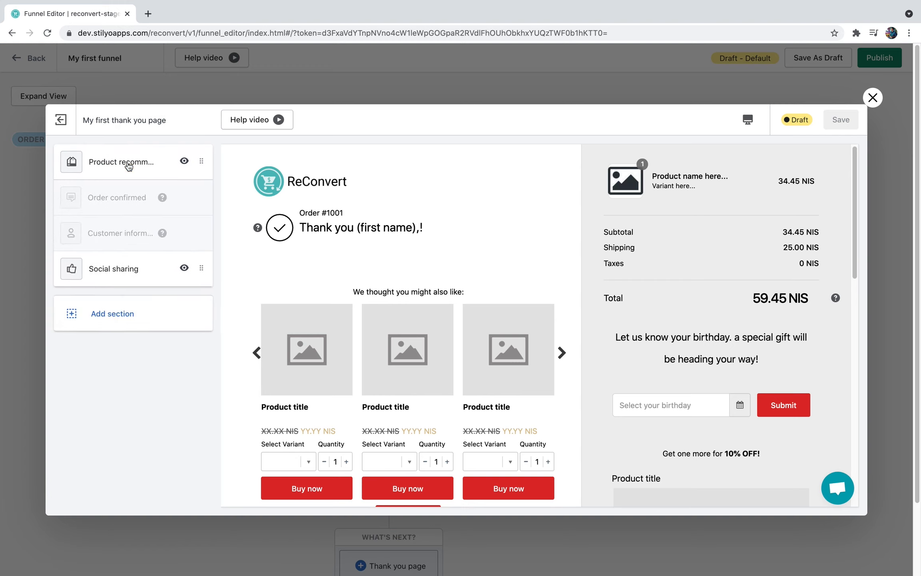
pyautogui.click(100, 316)
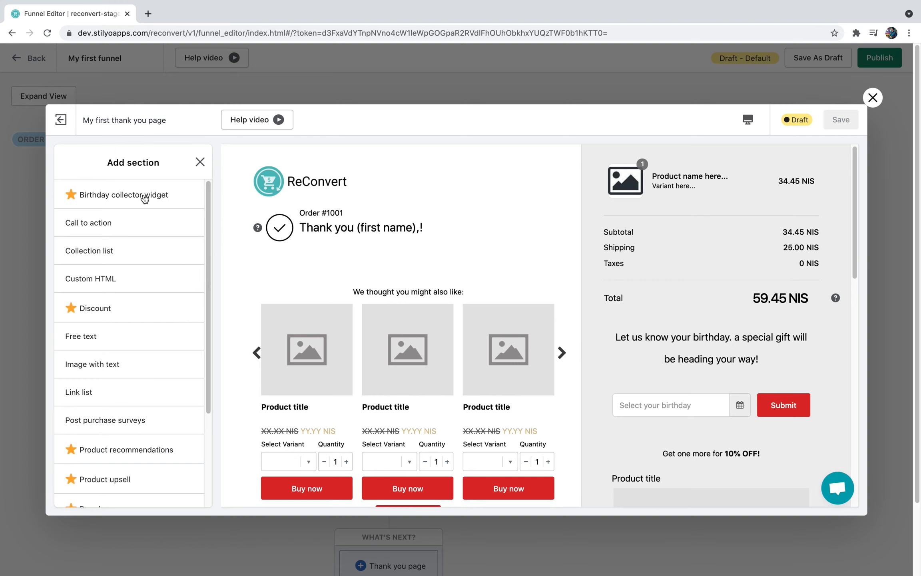
pyautogui.scroll(-5, 136, 240)
pyautogui.click(183, 493)
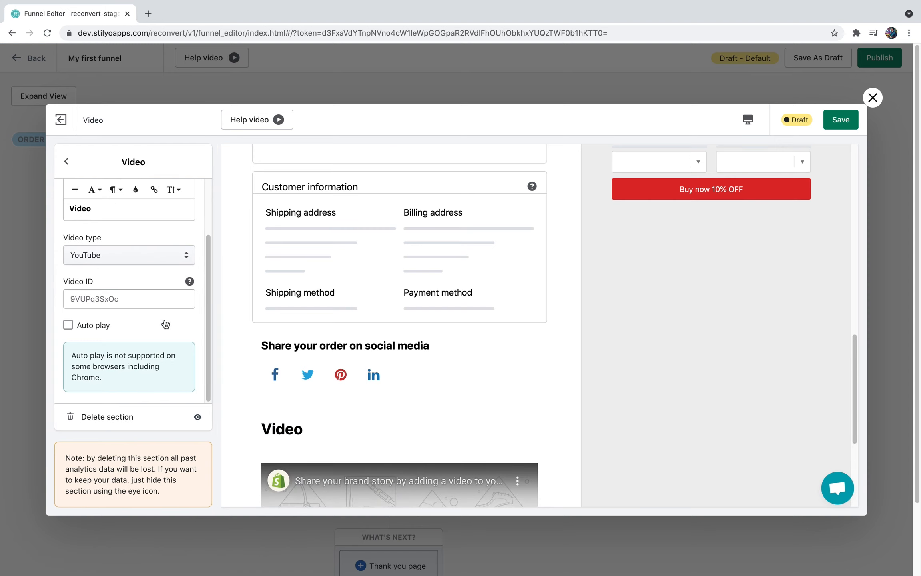
pyautogui.scroll(2, 165, 325)
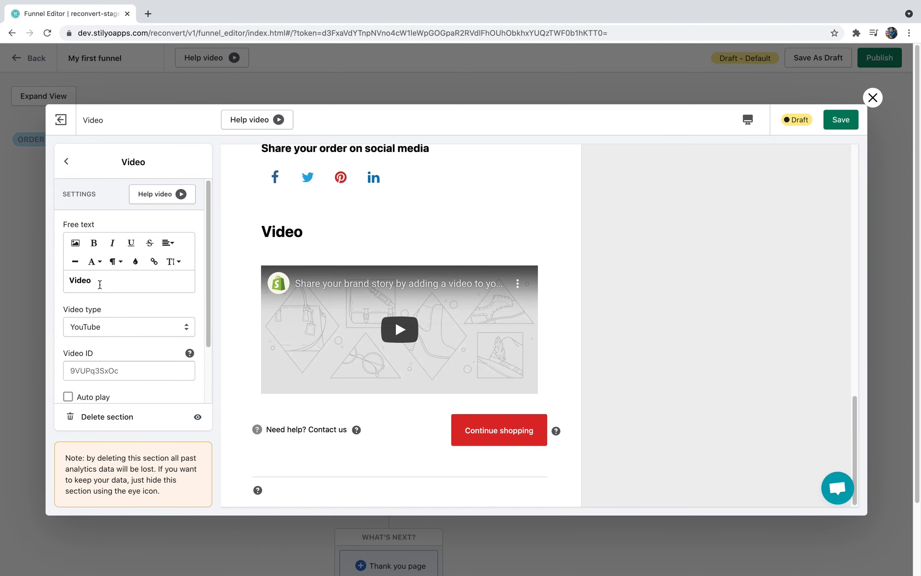
pyautogui.click(66, 162)
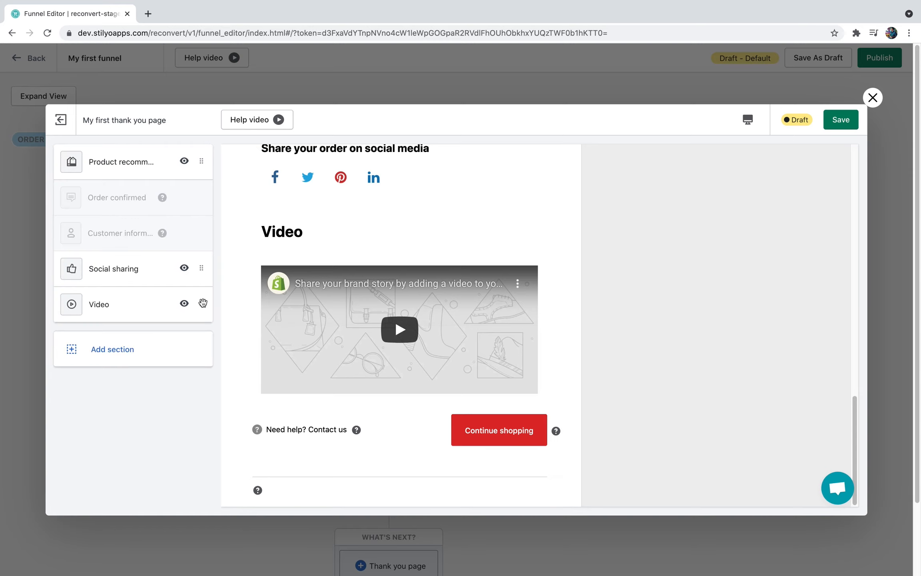
pyautogui.moveTo(203, 303); pyautogui.dragTo(207, 138)
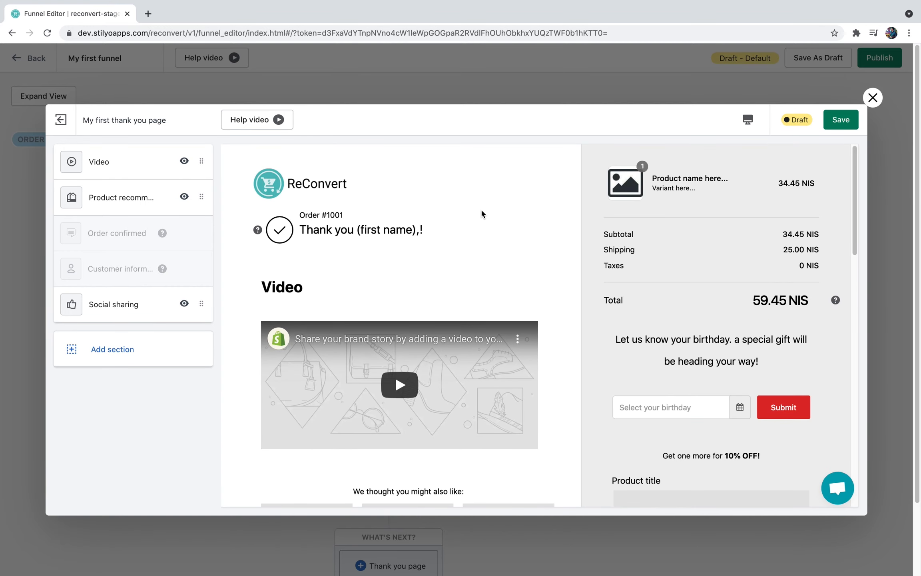
pyautogui.click(315, 296)
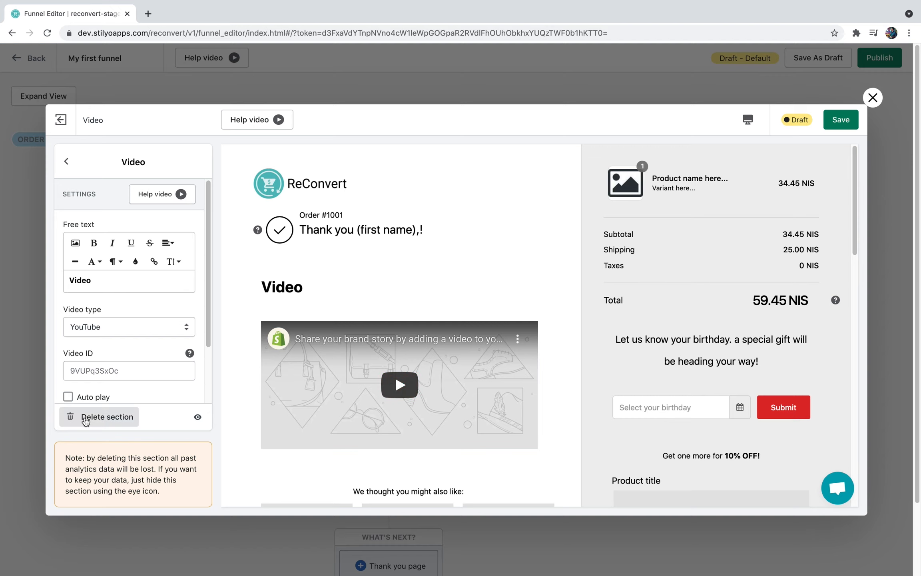
pyautogui.click(84, 420)
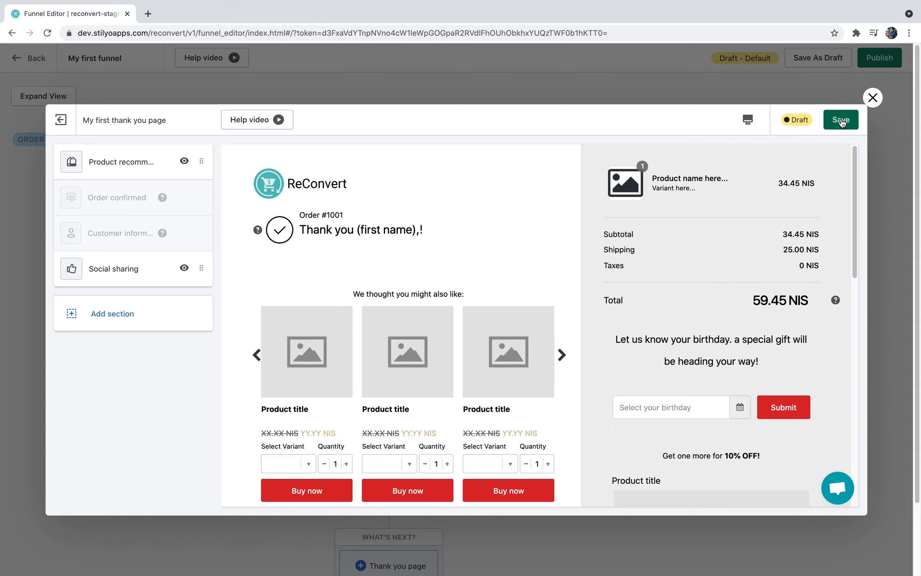
# Save the thank you page template and close its editor.
pyautogui.click(841, 122)
pyautogui.click(873, 97)
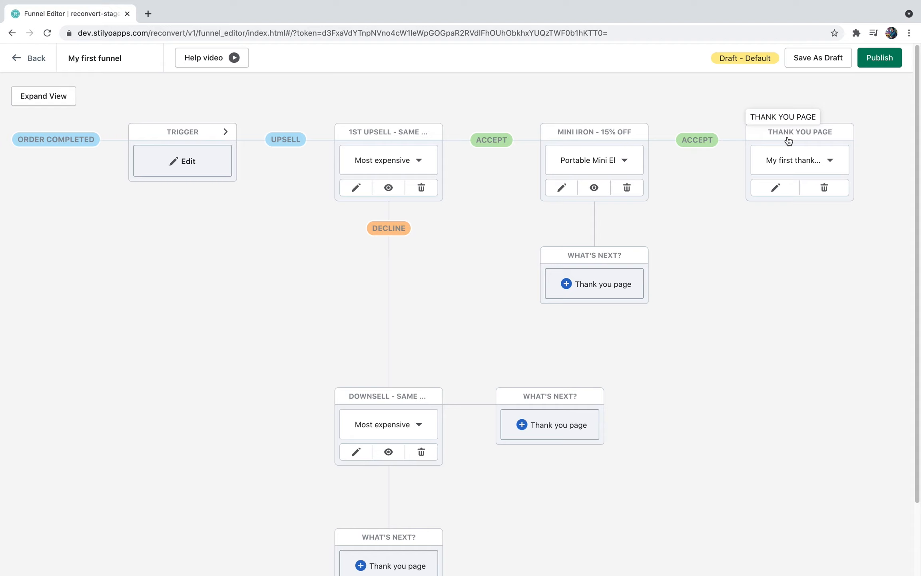
# Assign "My first thank you page" to the declined mini iron offer and to both the accepted and declined downsell branches.
pyautogui.click(621, 285)
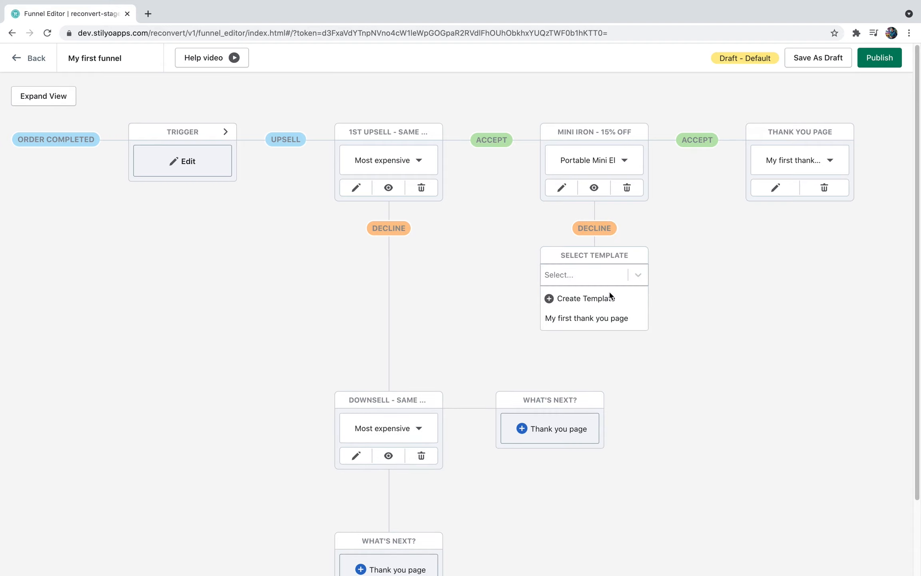
pyautogui.click(588, 316)
pyautogui.click(553, 412)
pyautogui.click(560, 440)
pyautogui.scroll(-2, 479, 447)
pyautogui.click(408, 481)
pyautogui.click(404, 517)
# Choose "My first thank you page" as the funnel's fallback thank you page template.
pyautogui.scroll(-1, 467, 284)
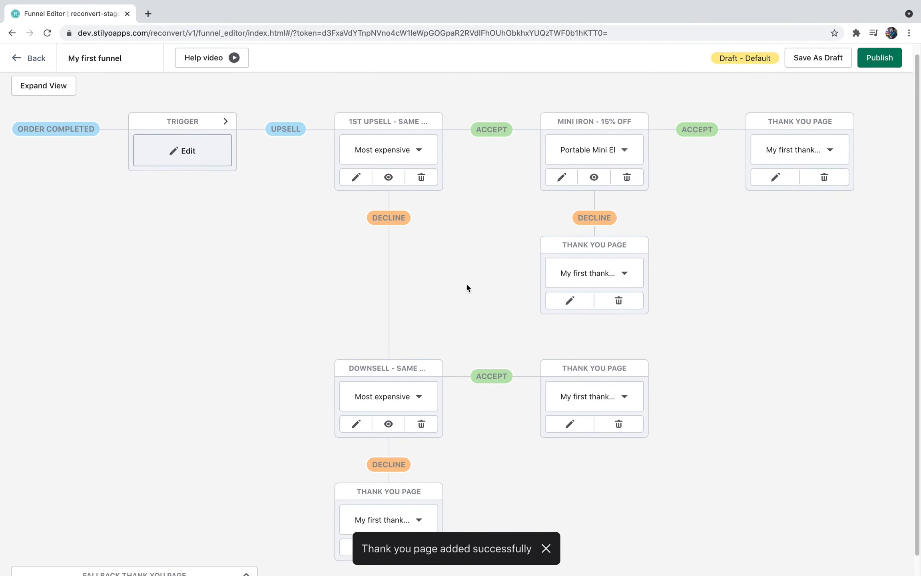
pyautogui.scroll(-1, 315, 246)
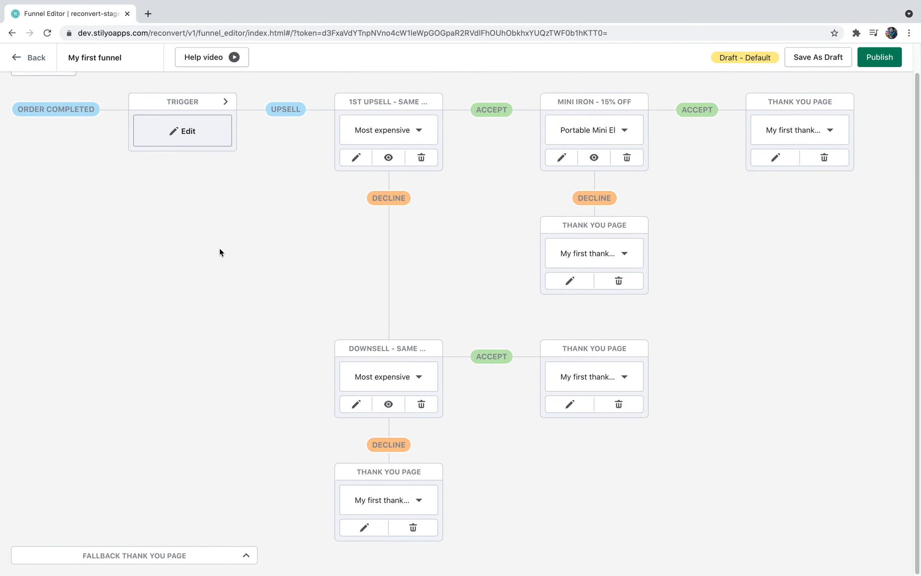
pyautogui.click(225, 559)
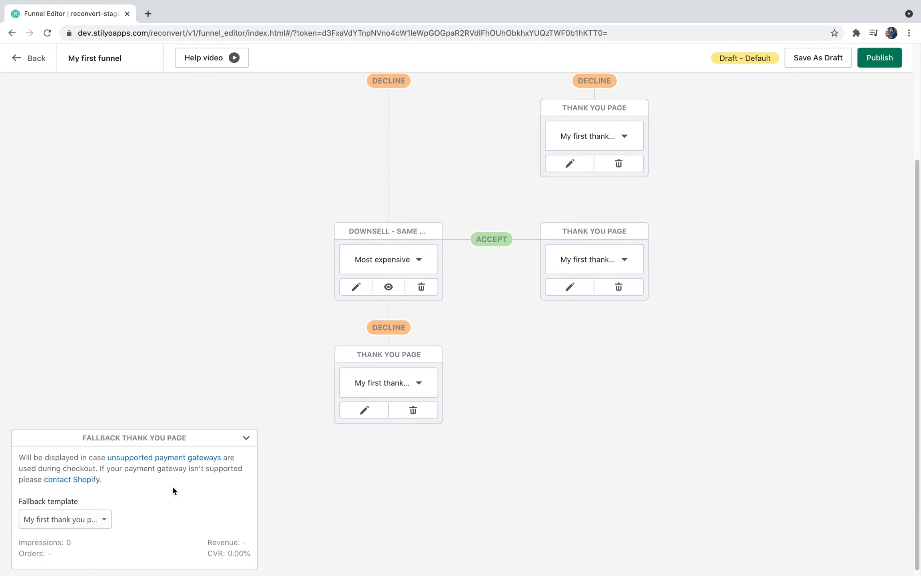
pyautogui.scroll(4, 171, 480)
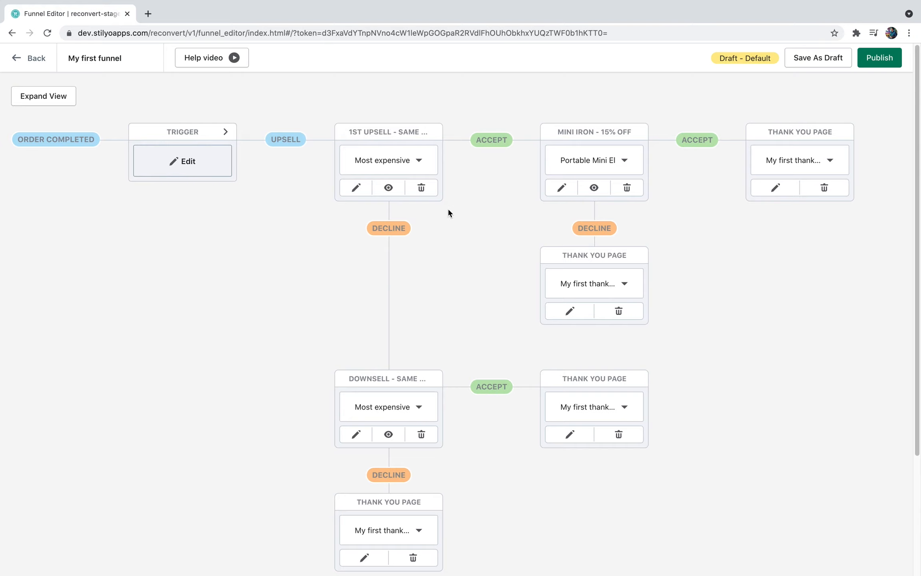
pyautogui.scroll(-4, 448, 212)
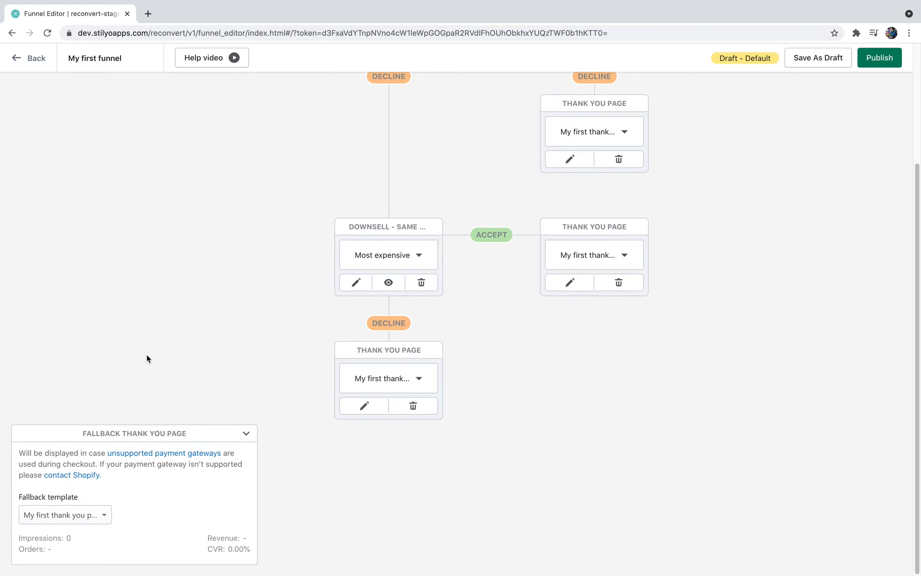
pyautogui.click(68, 522)
pyautogui.click(76, 499)
# Publish the funnel and return to the ReConvert dashboard.
pyautogui.scroll(4, 254, 447)
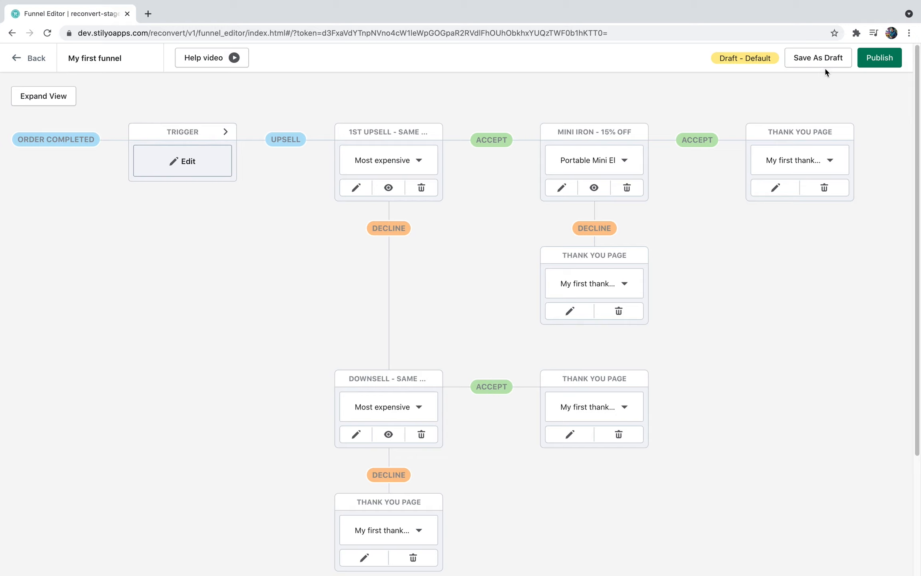
pyautogui.click(885, 57)
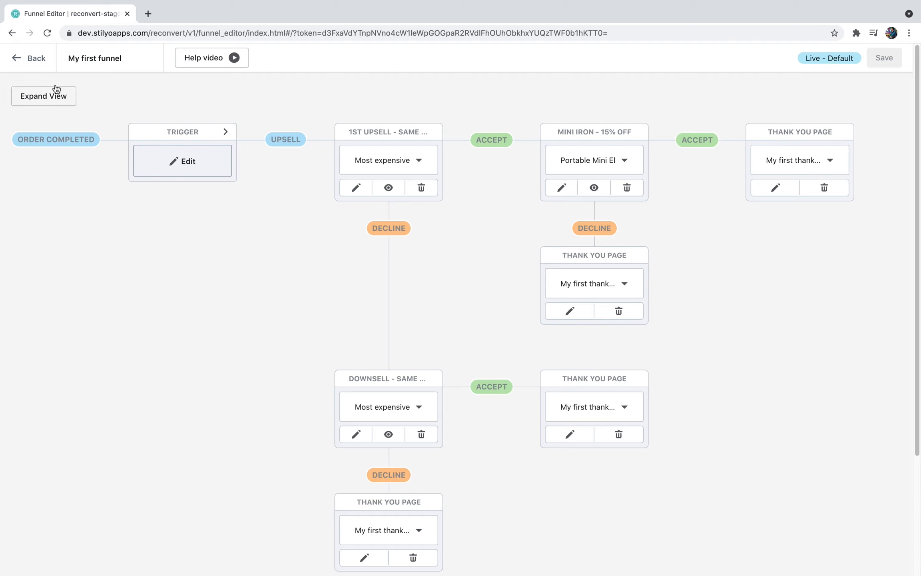
pyautogui.click(22, 59)
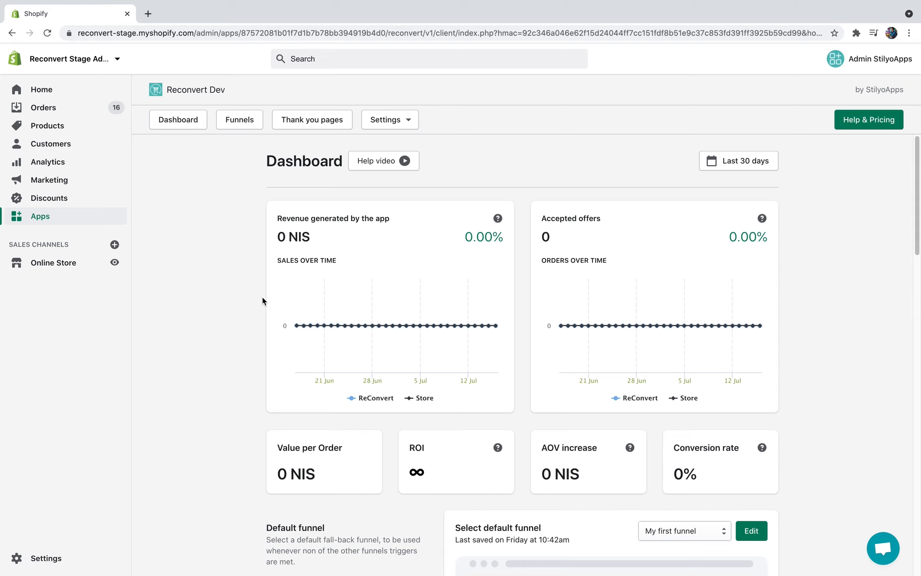
# Review the dashboard's statistics, default funnel, top funnels, default template, top thank you pages and latest activity report.
pyautogui.scroll(-5, 262, 300)
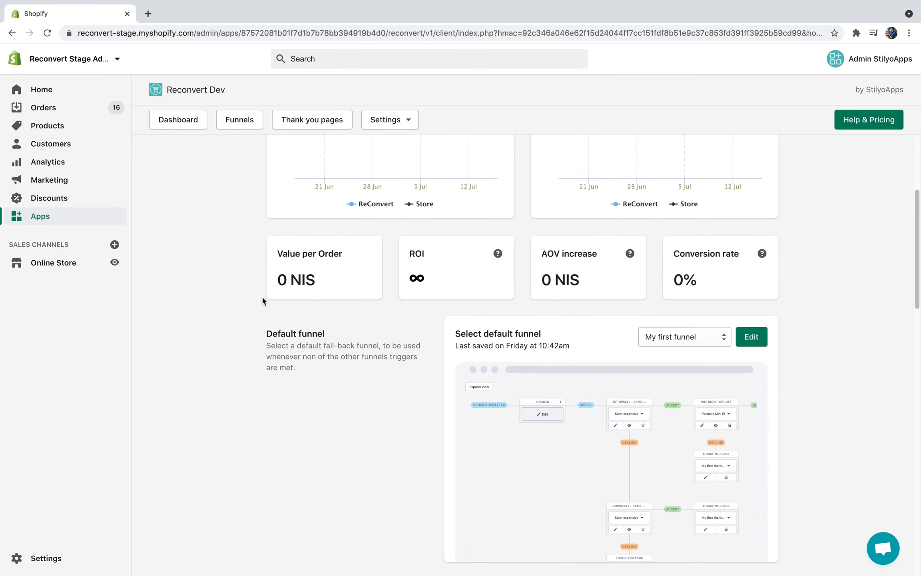
pyautogui.scroll(-8, 262, 300)
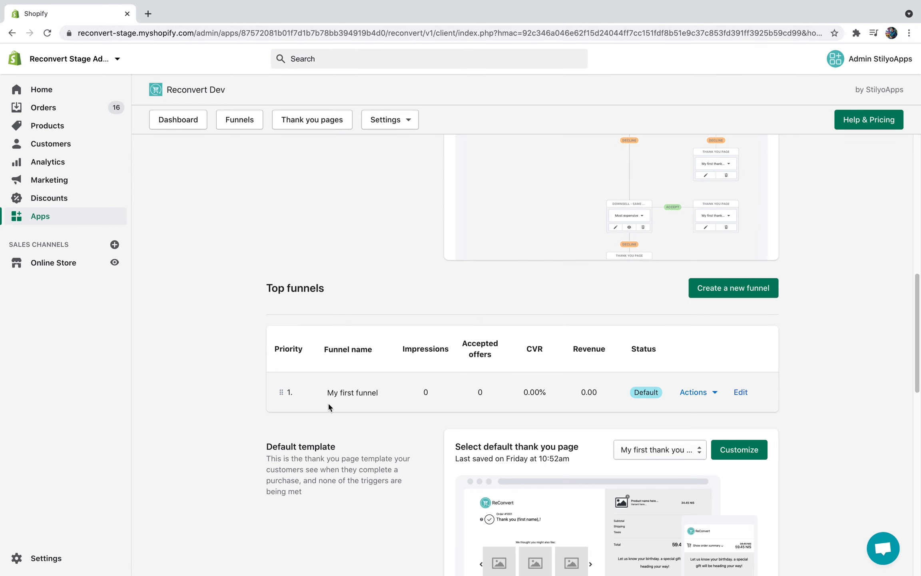
pyautogui.scroll(-5, 364, 390)
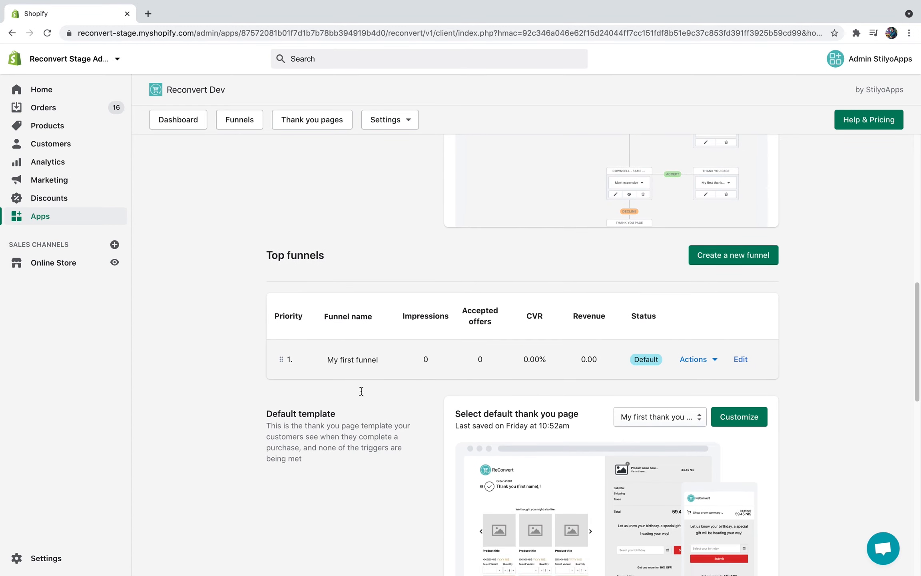
pyautogui.scroll(-6, 570, 378)
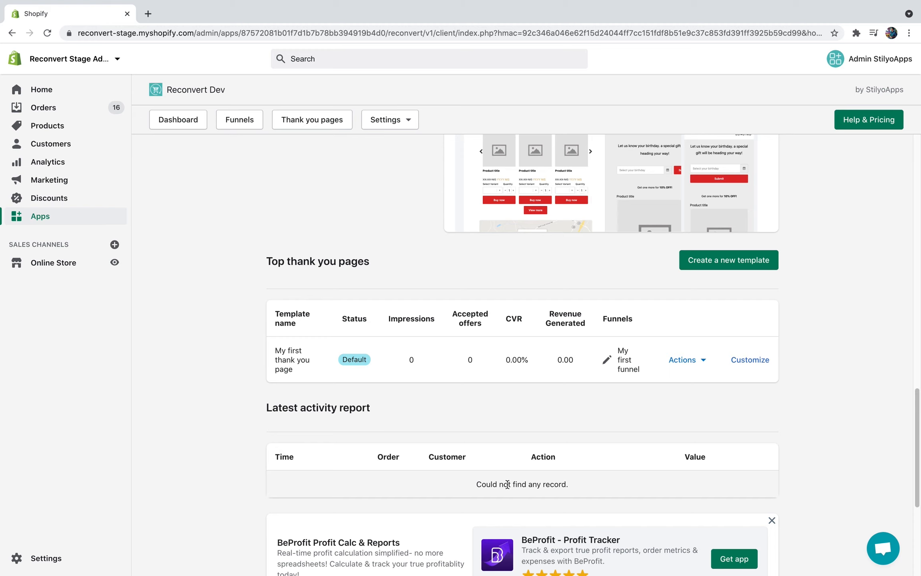
pyautogui.scroll(15, 180, 348)
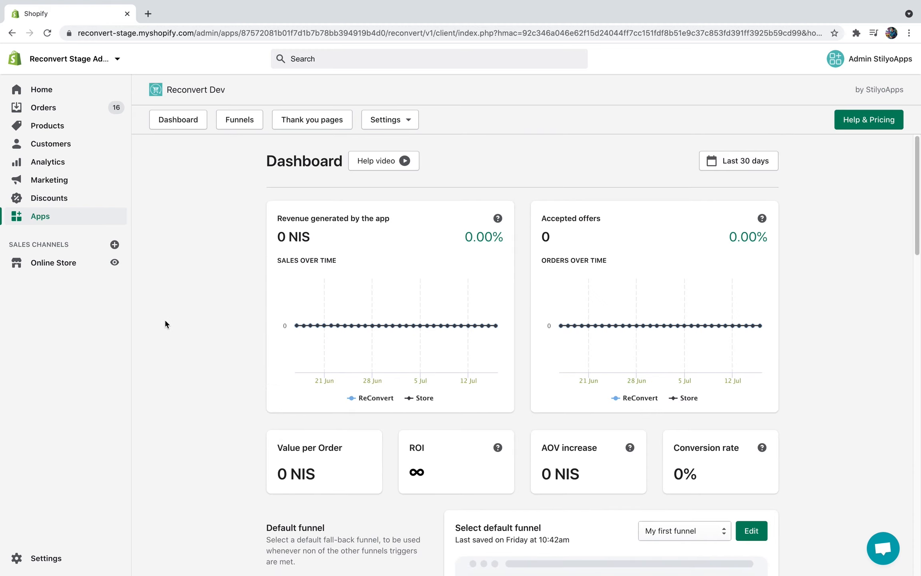
# View the online store and open the Levitating Air-Floating Bonsai Pot product for a test of the published funnel.
pyautogui.click(116, 263)
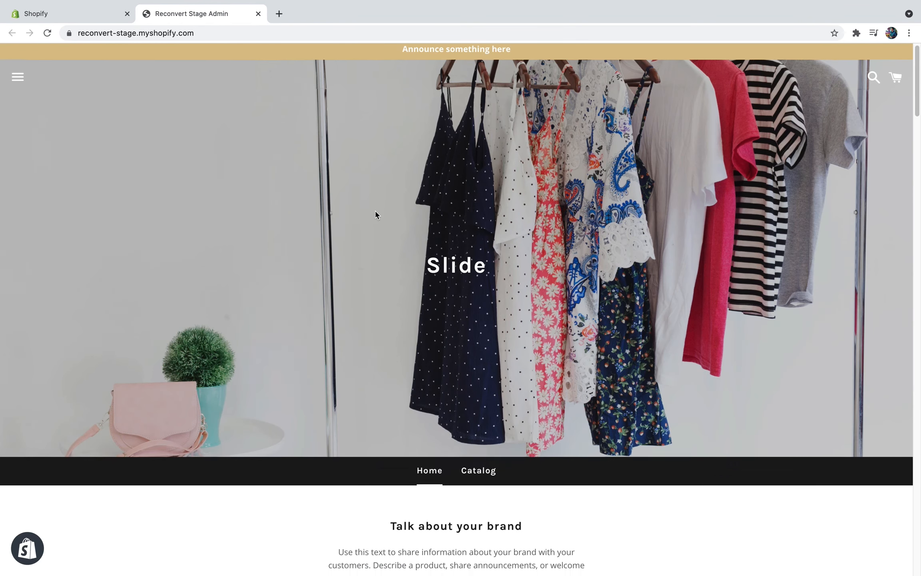
pyautogui.scroll(-8, 375, 213)
pyautogui.click(115, 362)
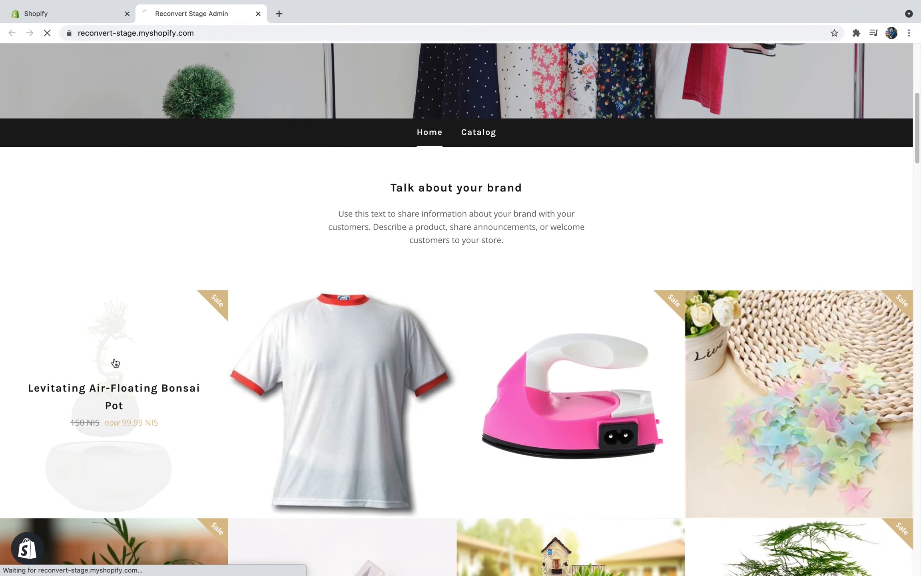
pyautogui.scroll(-10, 316, 273)
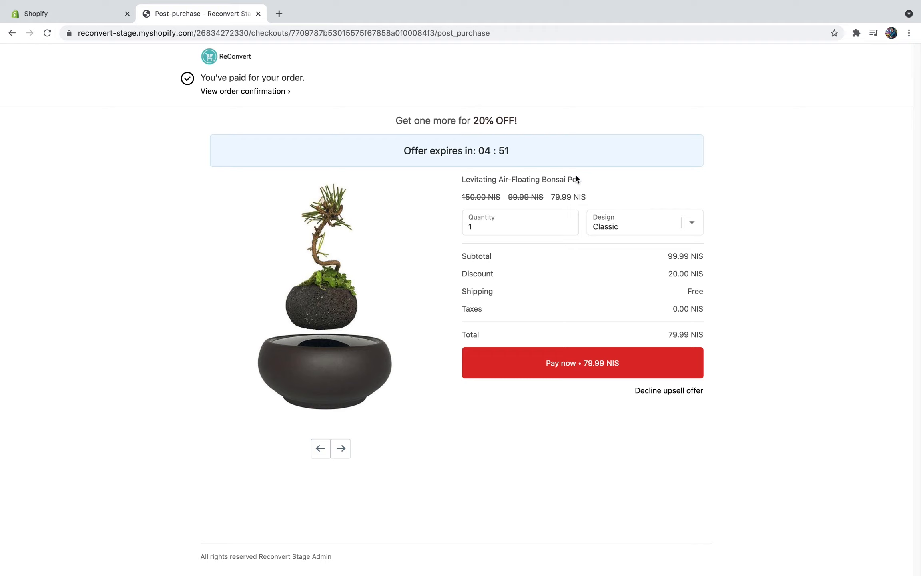
# Accept the 20% OFF Levitating Air-Floating Bonsai Pot upsell and decline the 15% OFF Portable Mini Electric Iron offer.
pyautogui.click(546, 357)
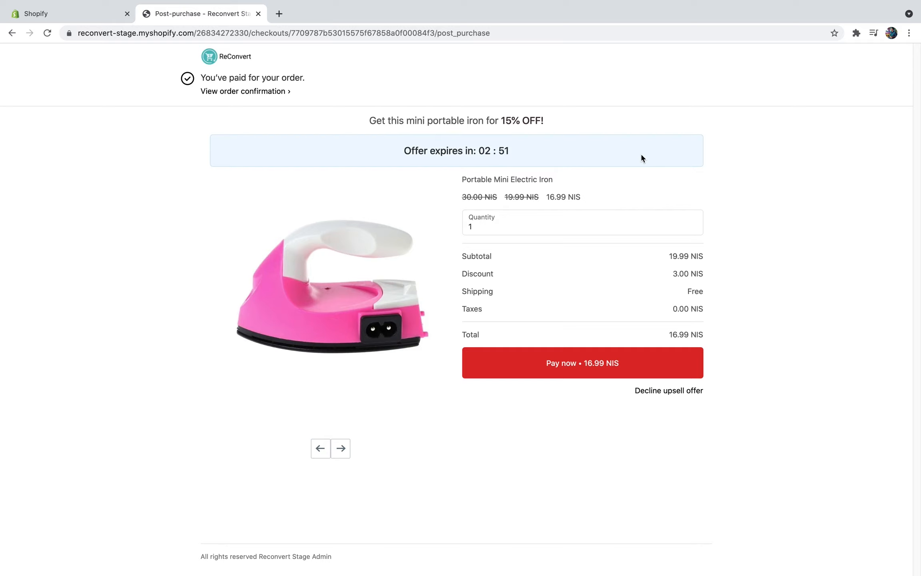
pyautogui.click(694, 392)
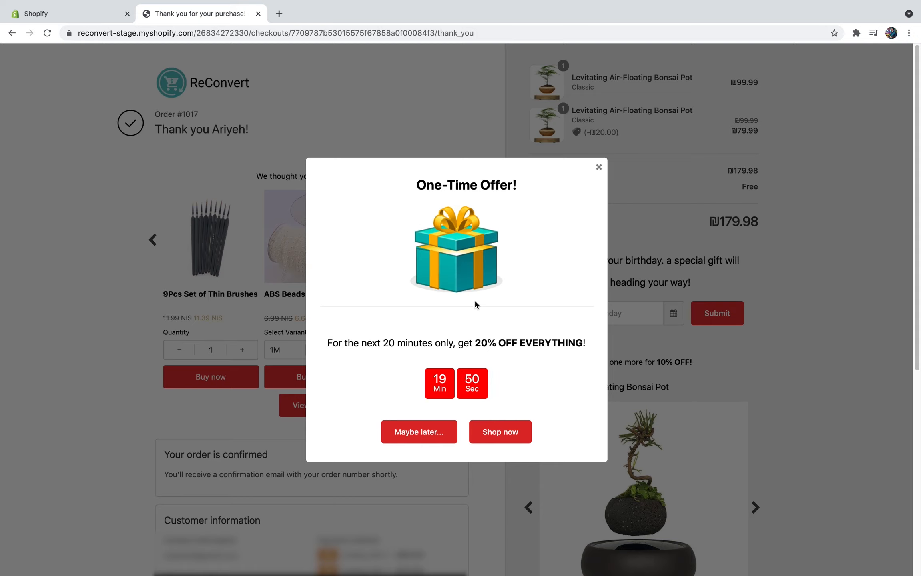
# Postpone the One-Time Offer pop-up and check the upsell discount on the second bonsai pot in the order summary.
pyautogui.click(416, 430)
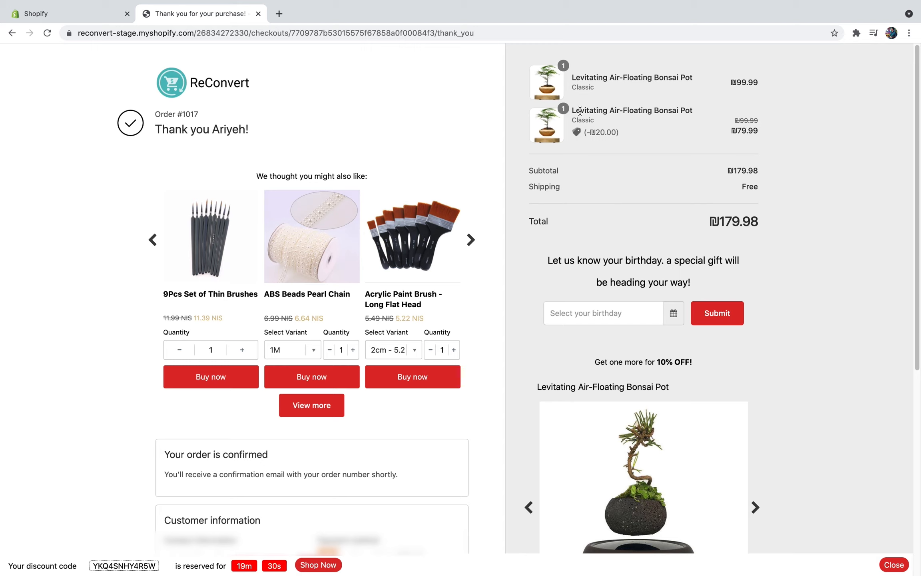
pyautogui.moveTo(583, 132); pyautogui.dragTo(622, 132)
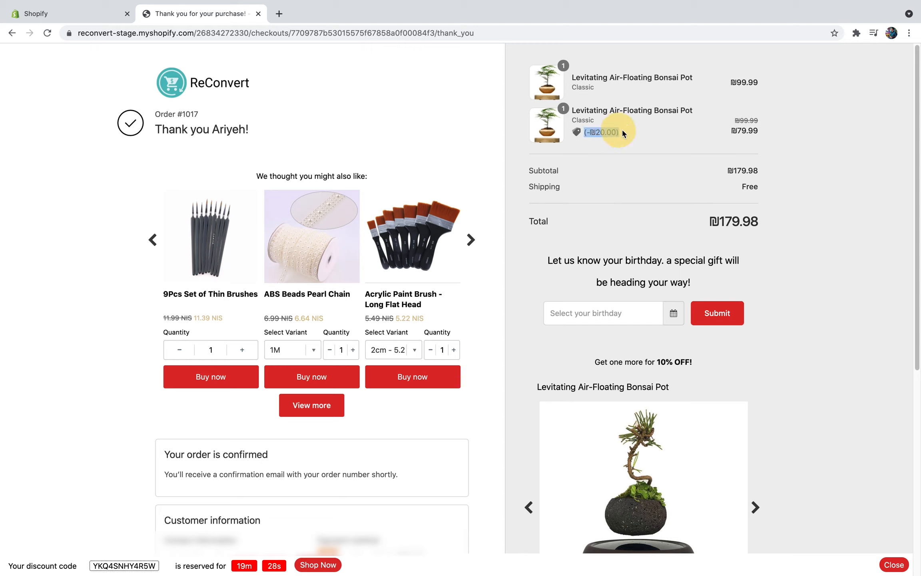
pyautogui.click(625, 128)
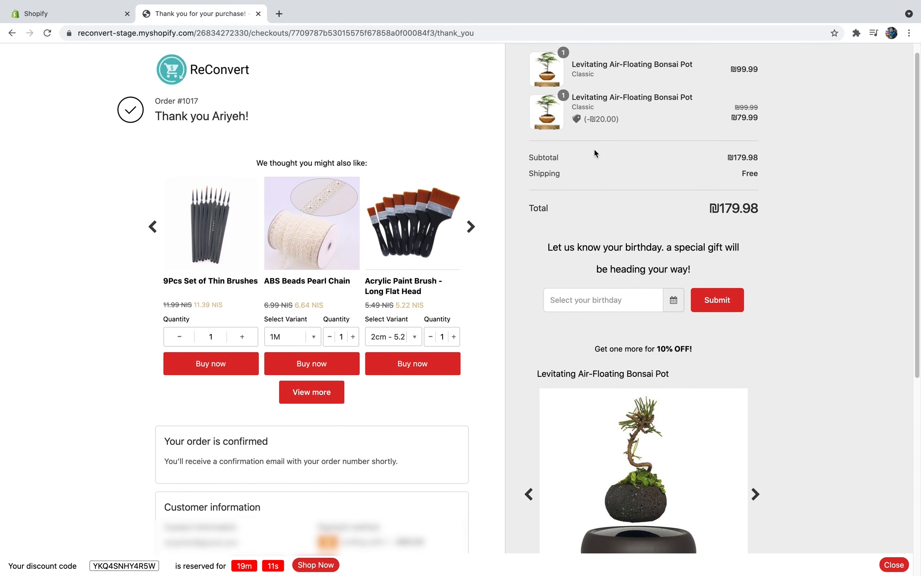
# Fill in the customer's birthday in the thank you page's birthday collector and submit it.
pyautogui.scroll(-2, 595, 150)
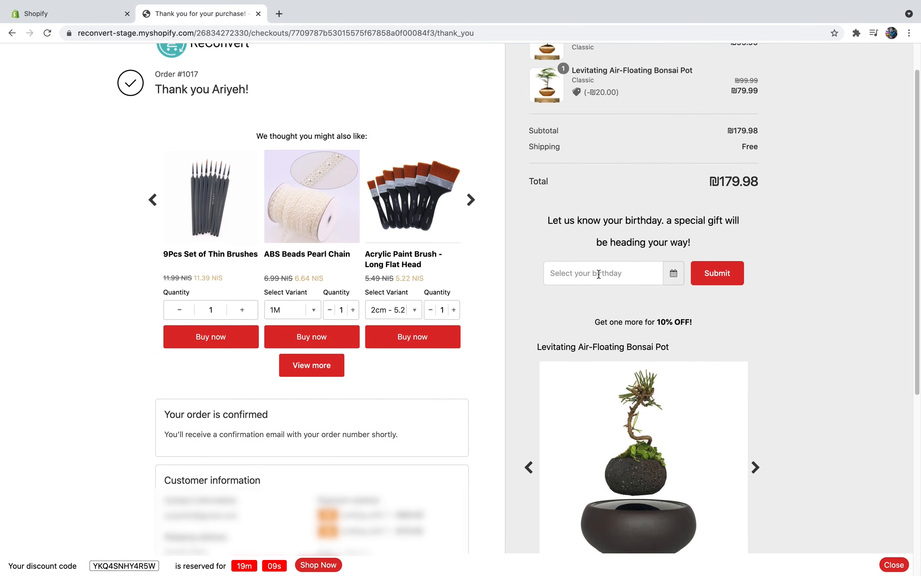
pyautogui.click(598, 274)
pyautogui.click(625, 238)
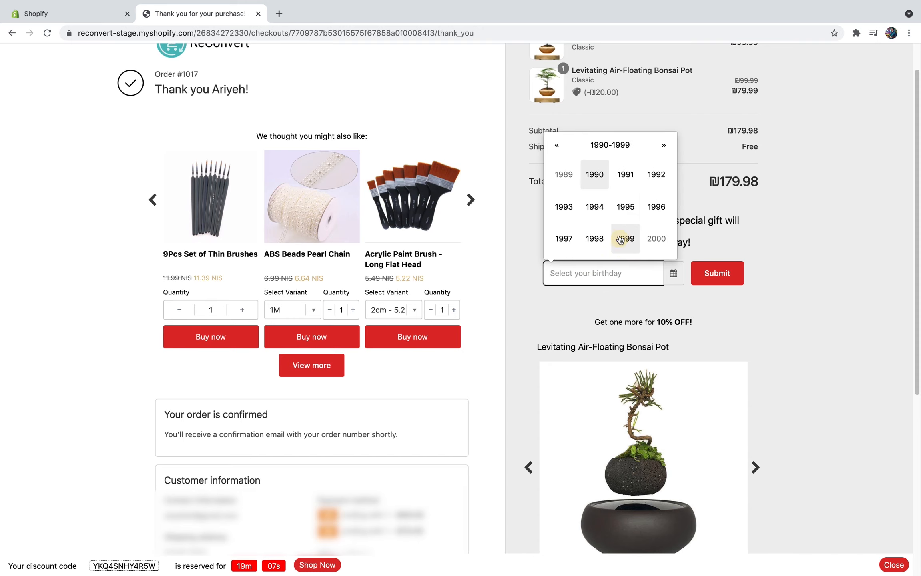
pyautogui.click(623, 211)
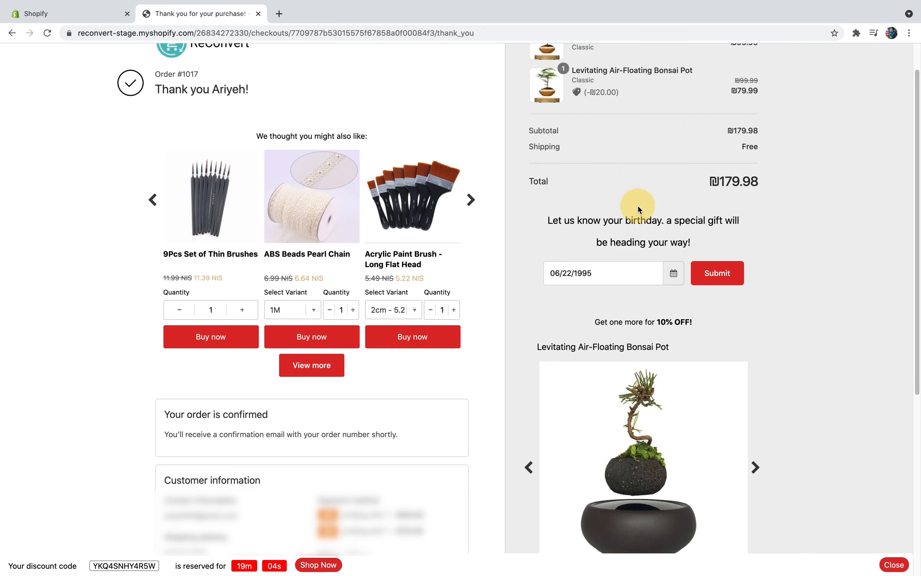
pyautogui.click(721, 275)
# Examine the thank you page's upsell, the next set of product recommendations, customer information, social sharing and continue shopping sections.
pyautogui.scroll(-3, 706, 239)
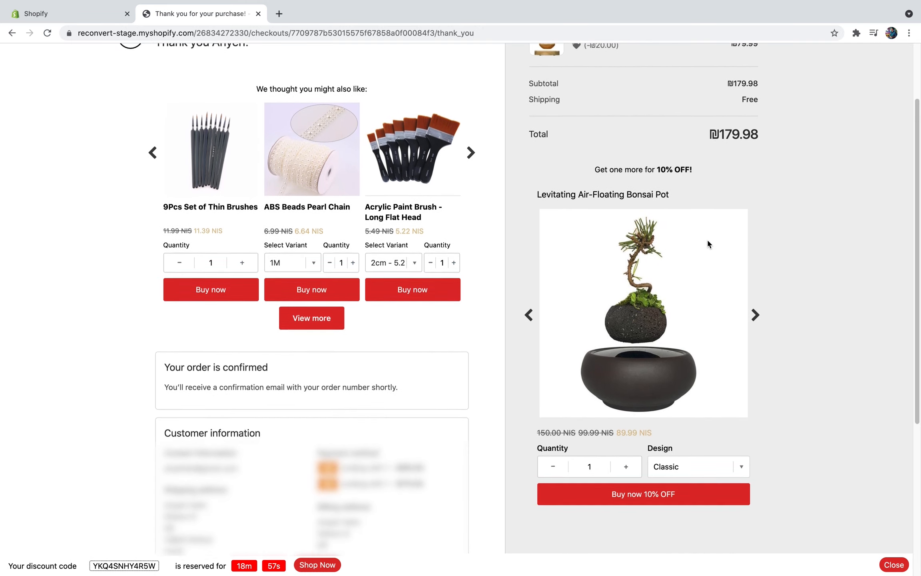
pyautogui.scroll(3, 473, 254)
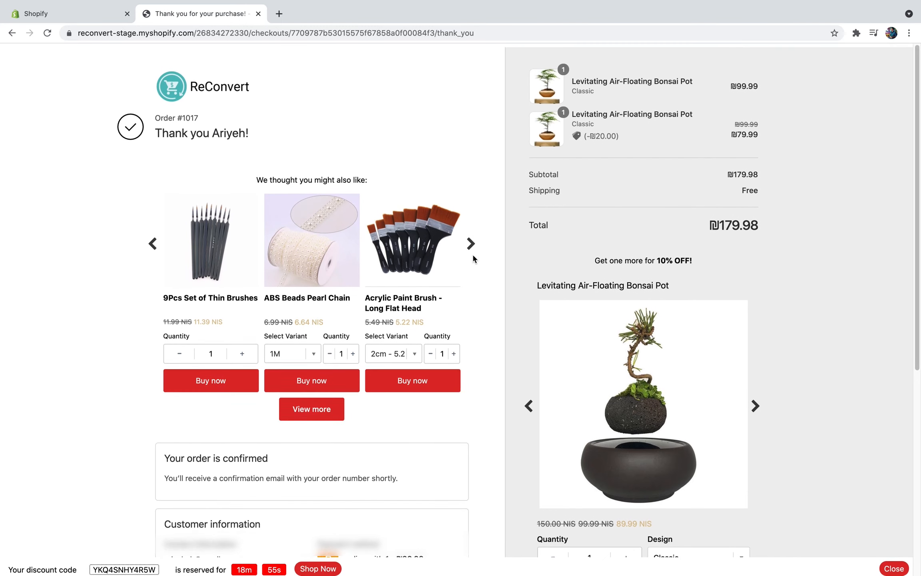
pyautogui.click(471, 240)
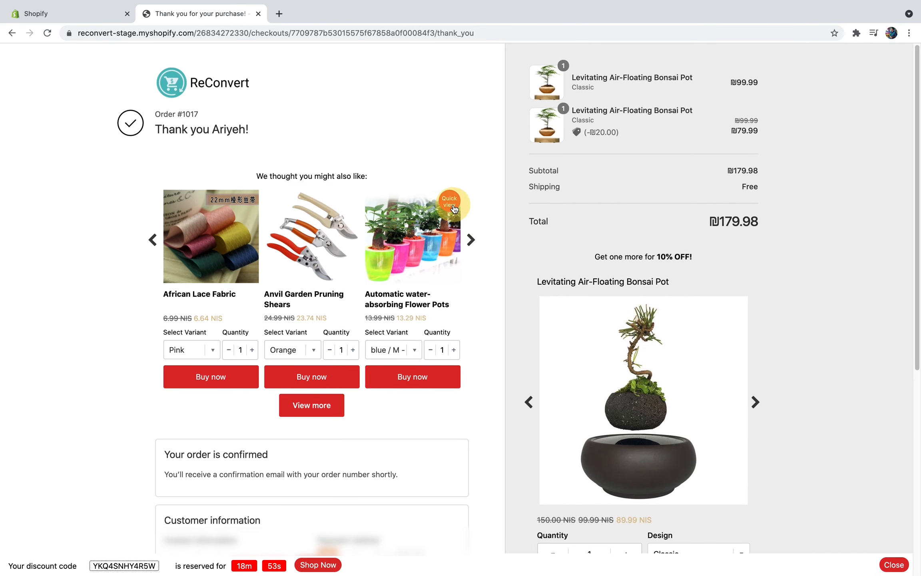
pyautogui.scroll(-5, 344, 315)
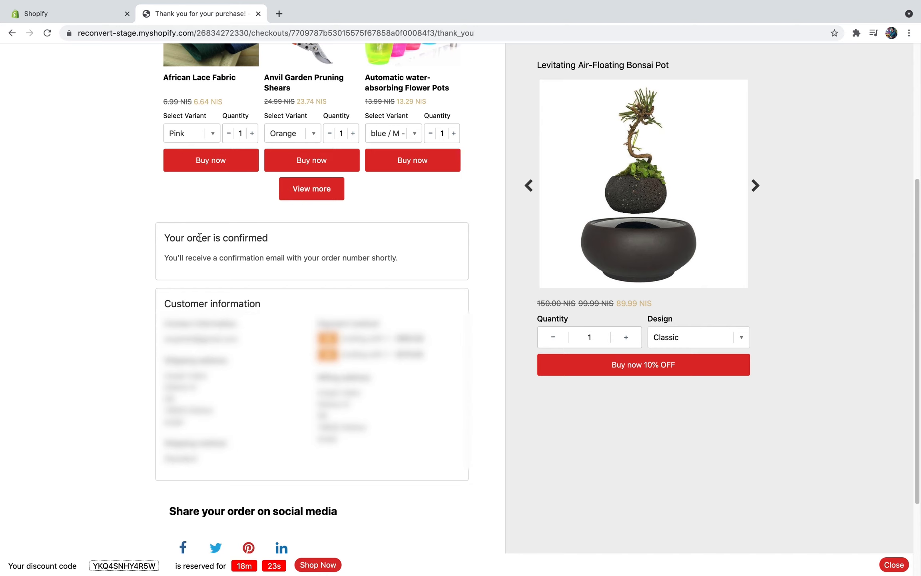
pyautogui.scroll(-3, 239, 237)
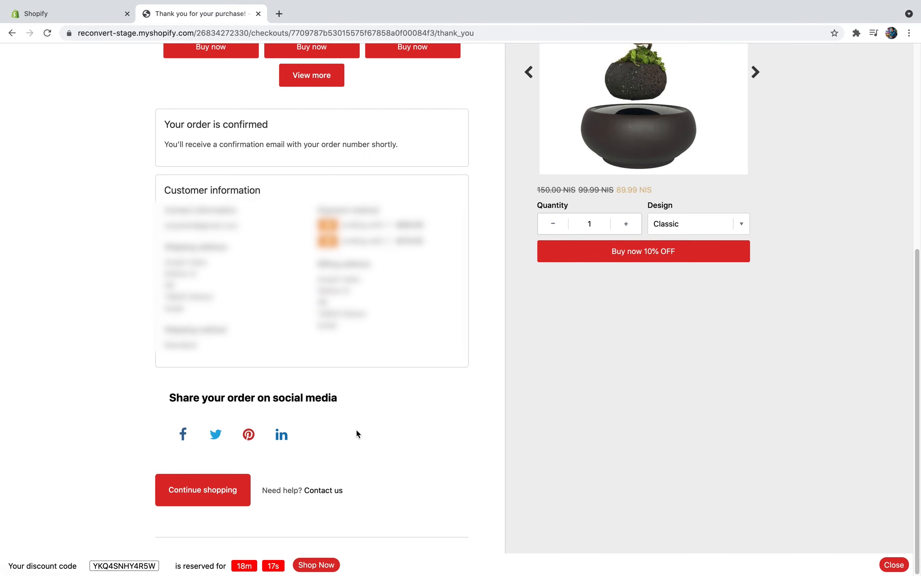
pyautogui.scroll(8, 356, 430)
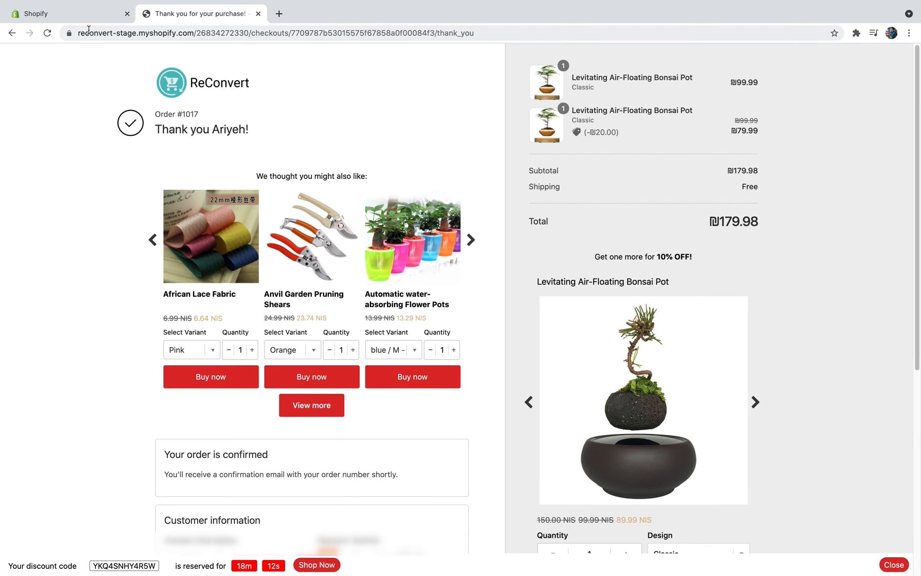
# Switch to the Shopify admin, reload the ReConvert dashboard and review its statistics, top funnels, top thank you pages and latest activity report.
pyautogui.click(85, 14)
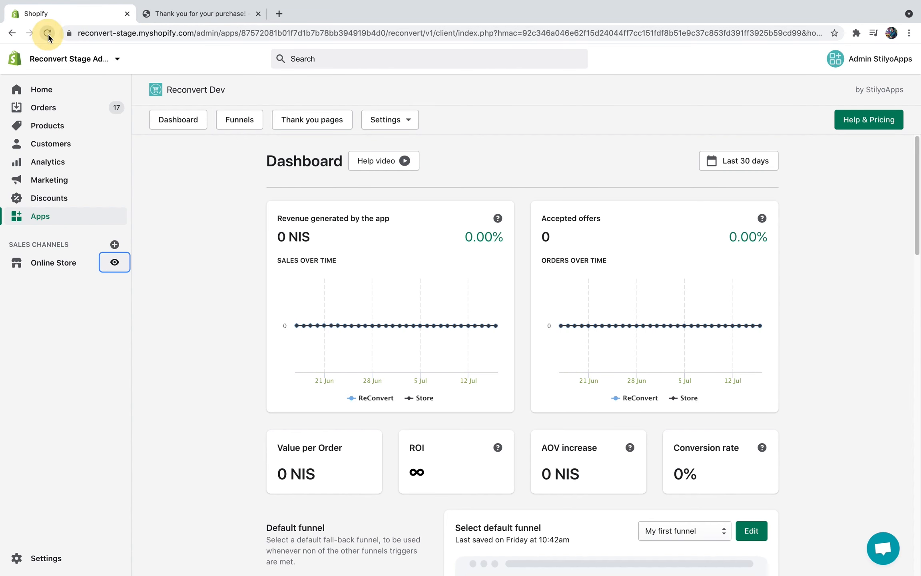
pyautogui.click(47, 32)
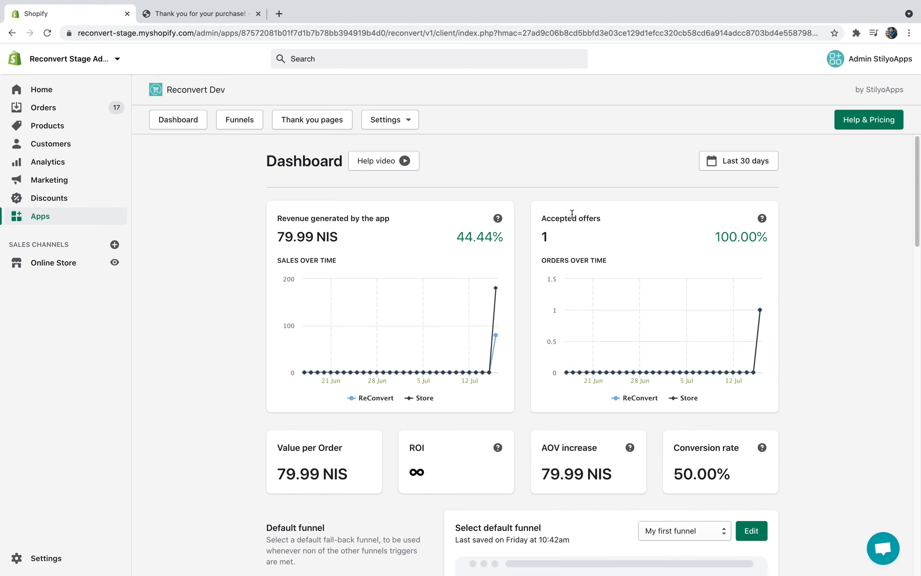
pyautogui.scroll(-4, 400, 240)
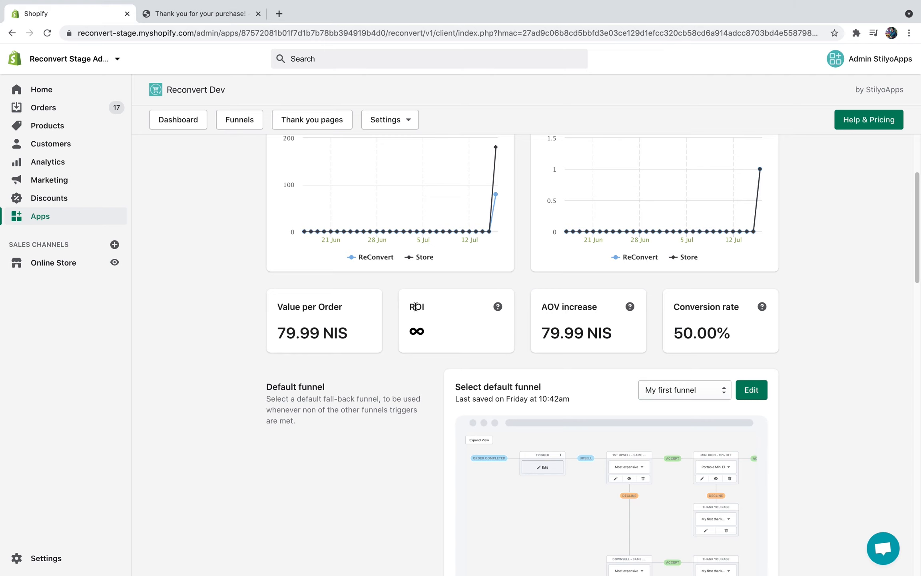
pyautogui.scroll(-3, 571, 303)
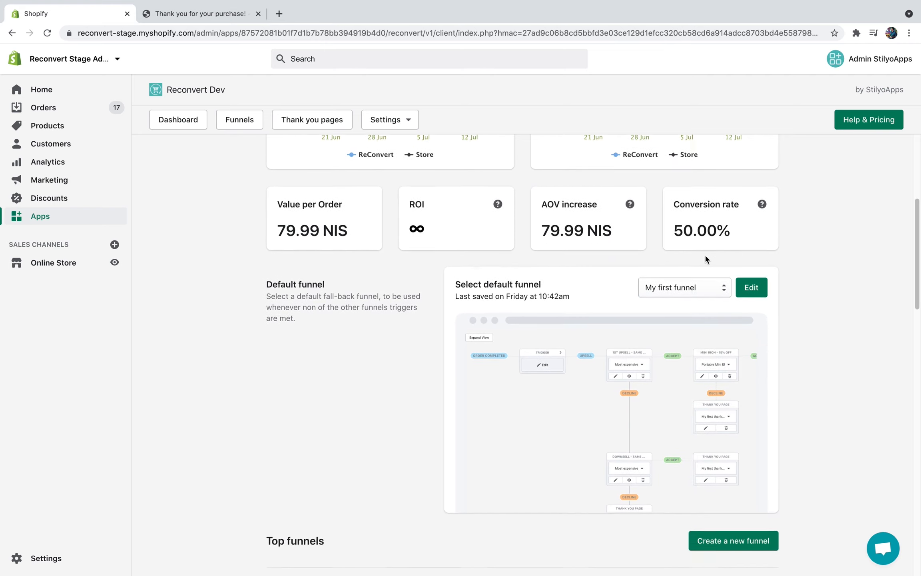
pyautogui.scroll(-8, 705, 256)
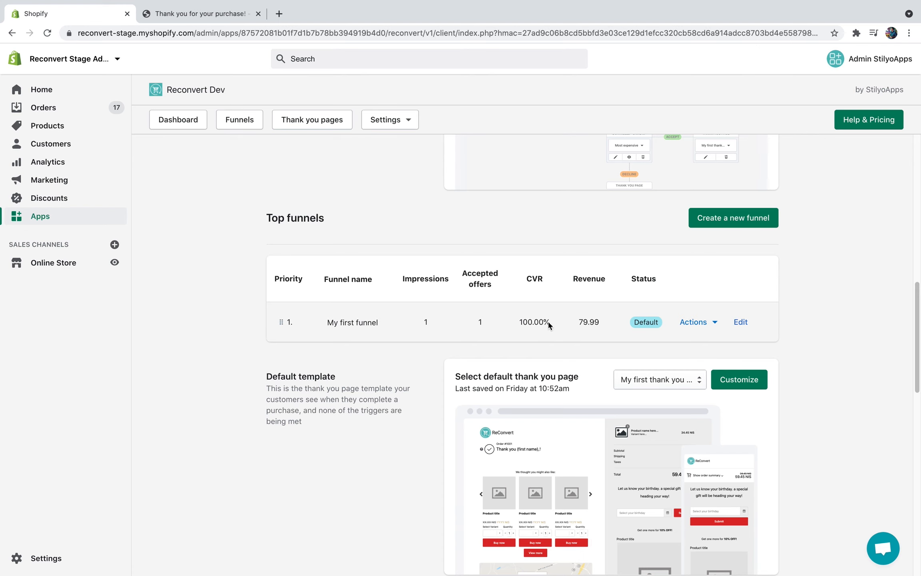
pyautogui.scroll(-10, 525, 324)
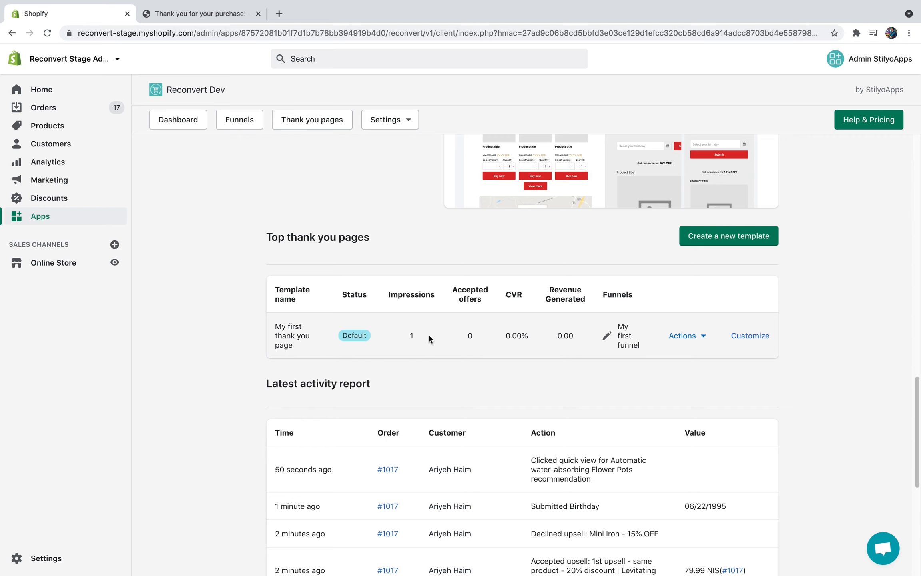
pyautogui.scroll(-5, 497, 343)
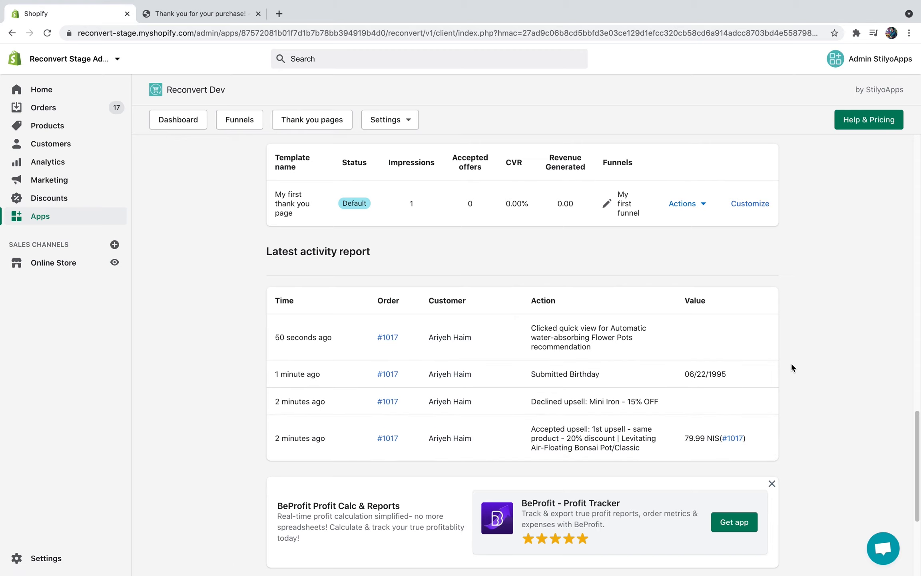
pyautogui.scroll(15, 791, 362)
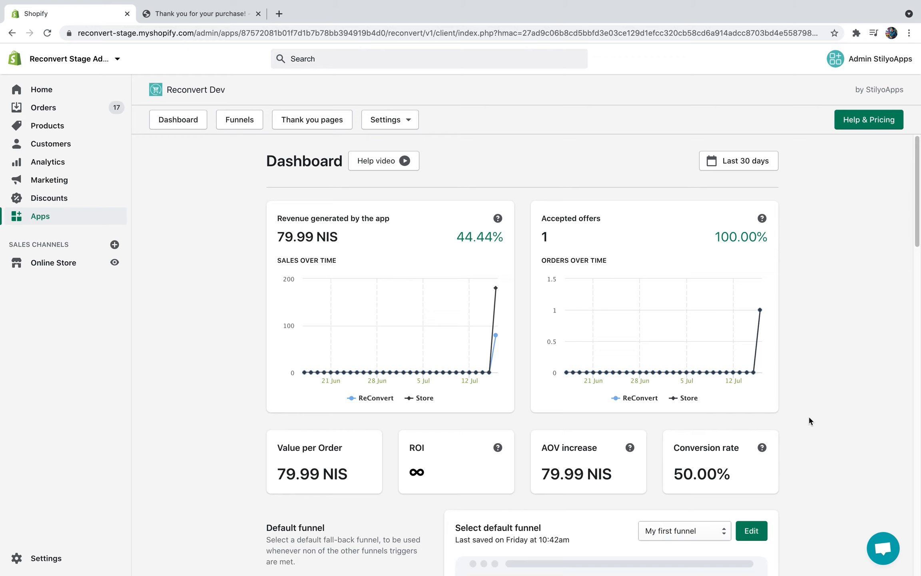
# View the ReConvert support chat on the dashboard and close it again.
pyautogui.click(882, 550)
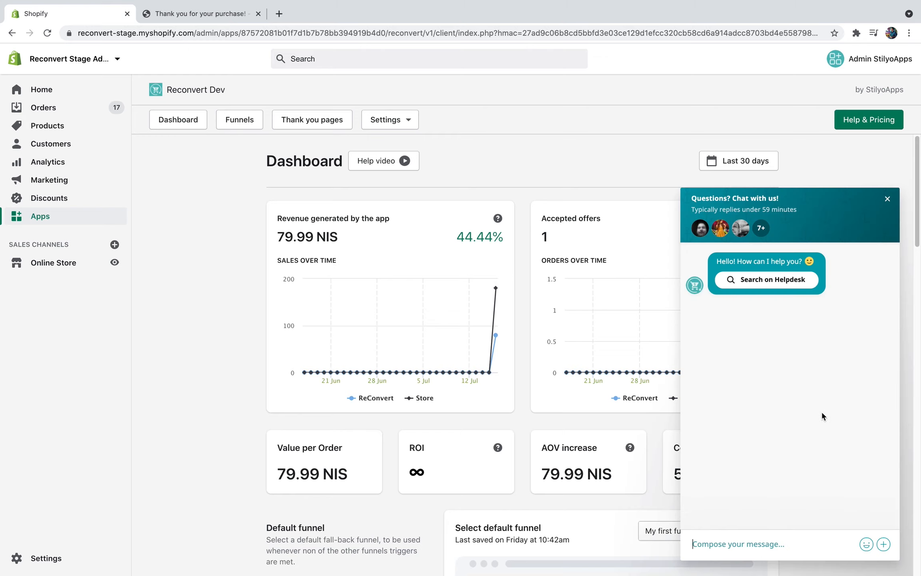
pyautogui.click(887, 199)
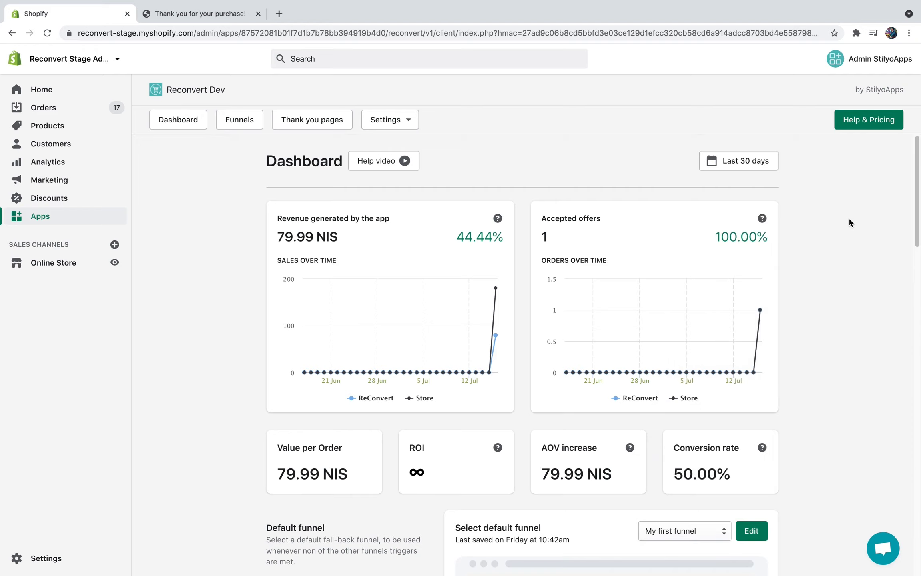